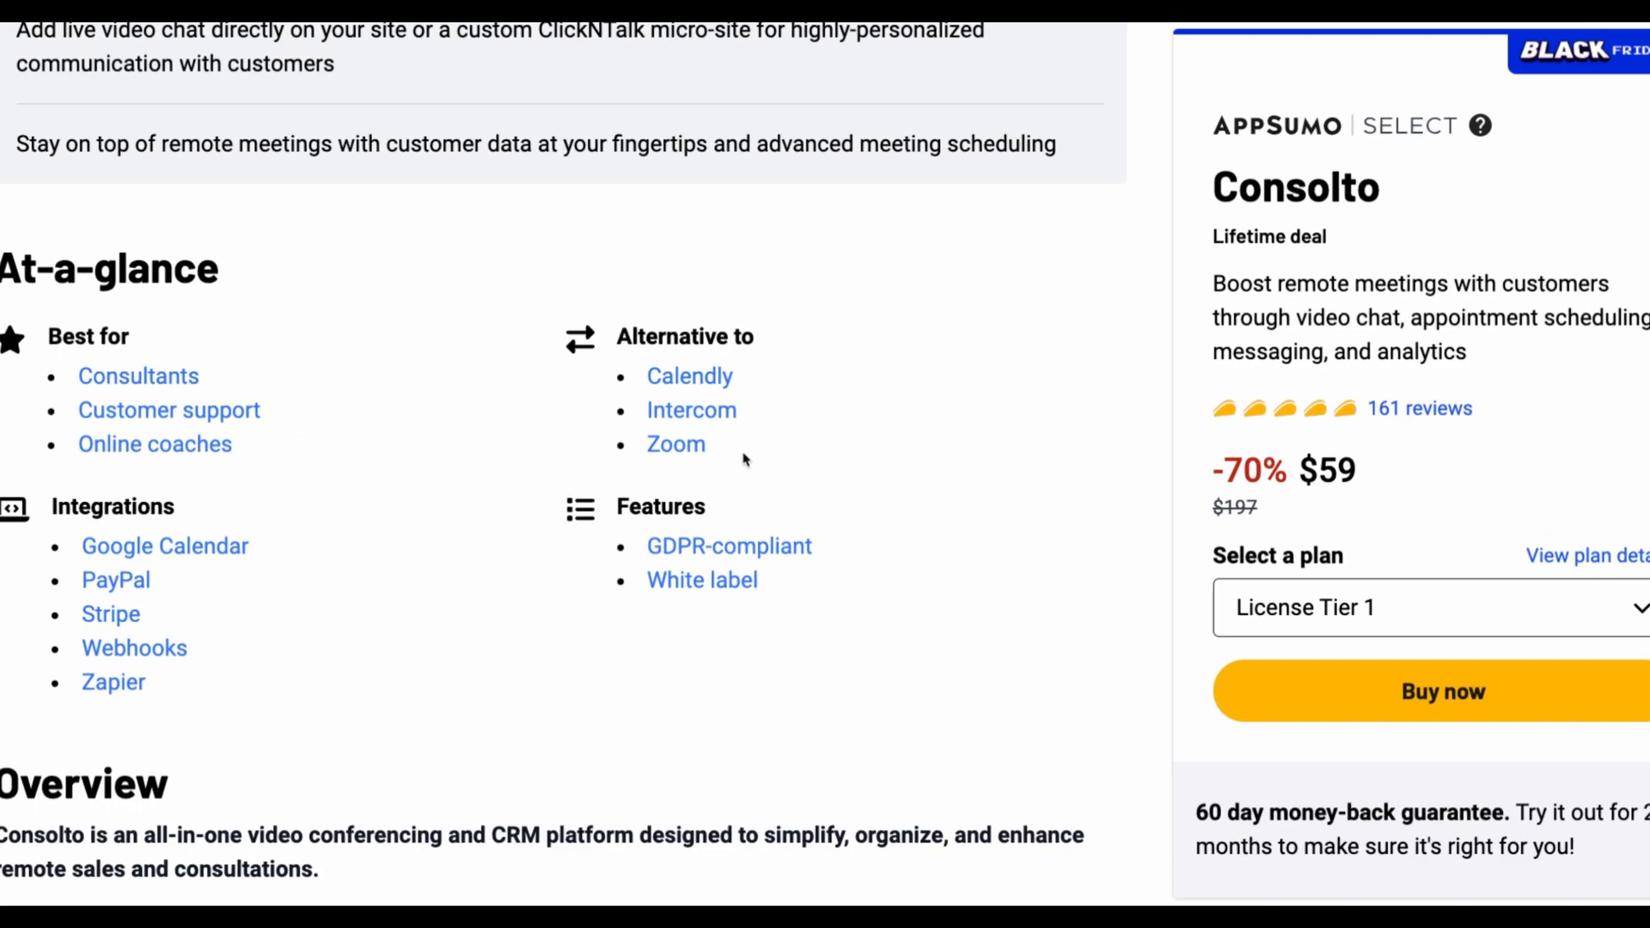
# - Highlight Calendly, Intercom and Zoom in the deal page's list of products that Consolto is an alternative to
pyautogui.moveTo(744, 452); pyautogui.dragTo(677, 402)
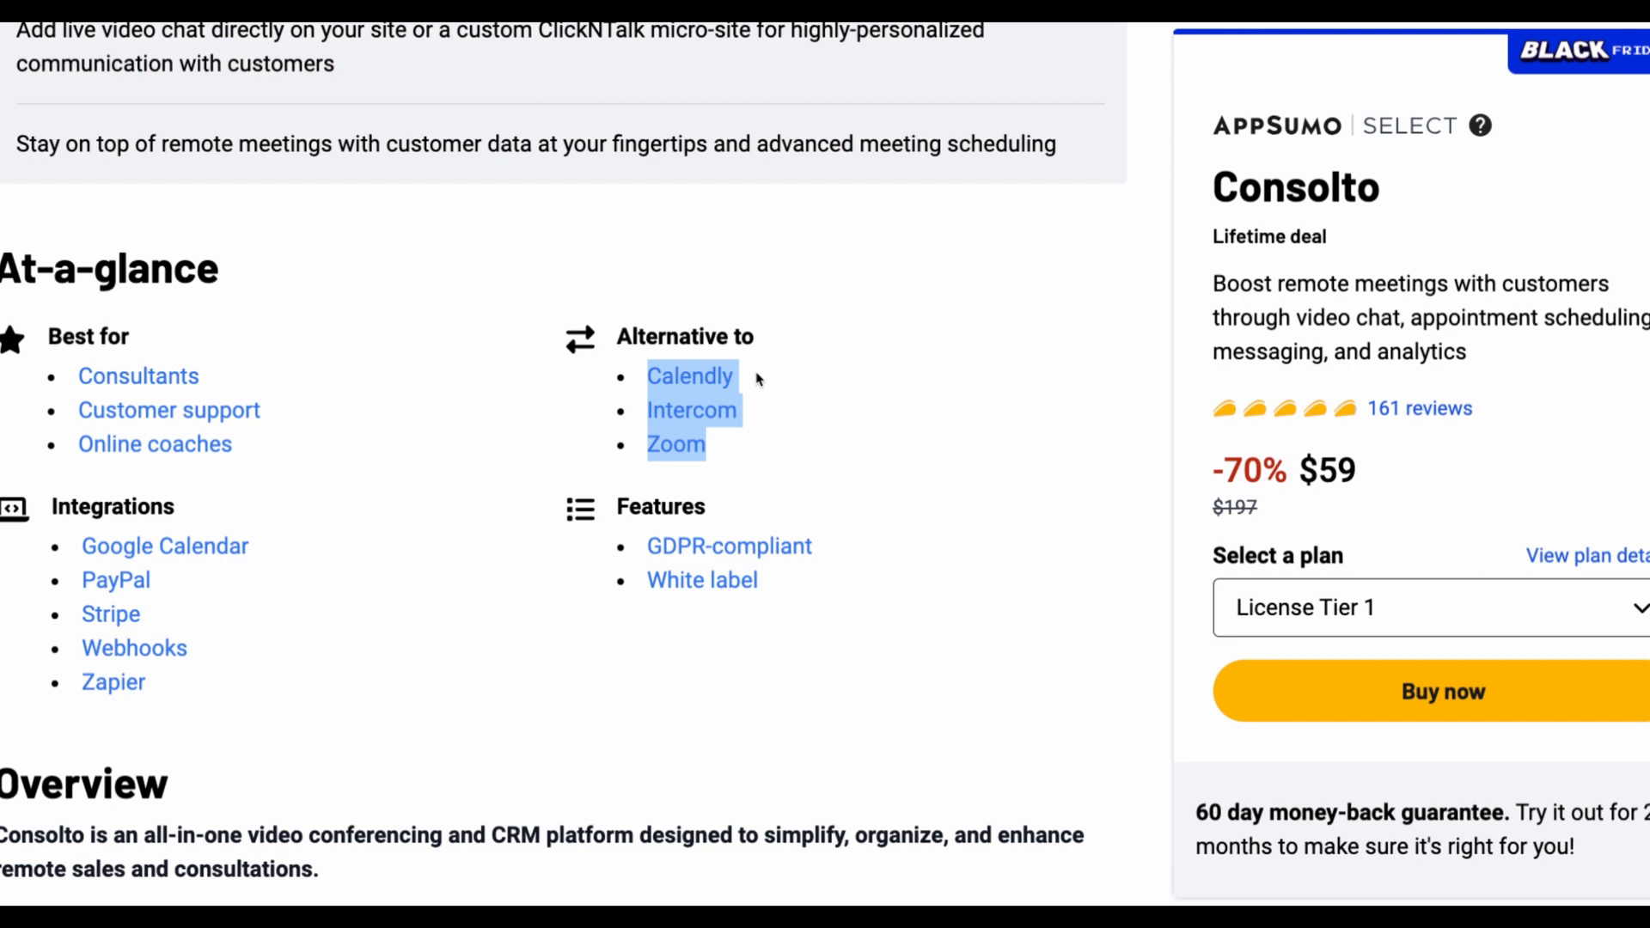
pyautogui.moveTo(744, 412); pyautogui.dragTo(639, 420)
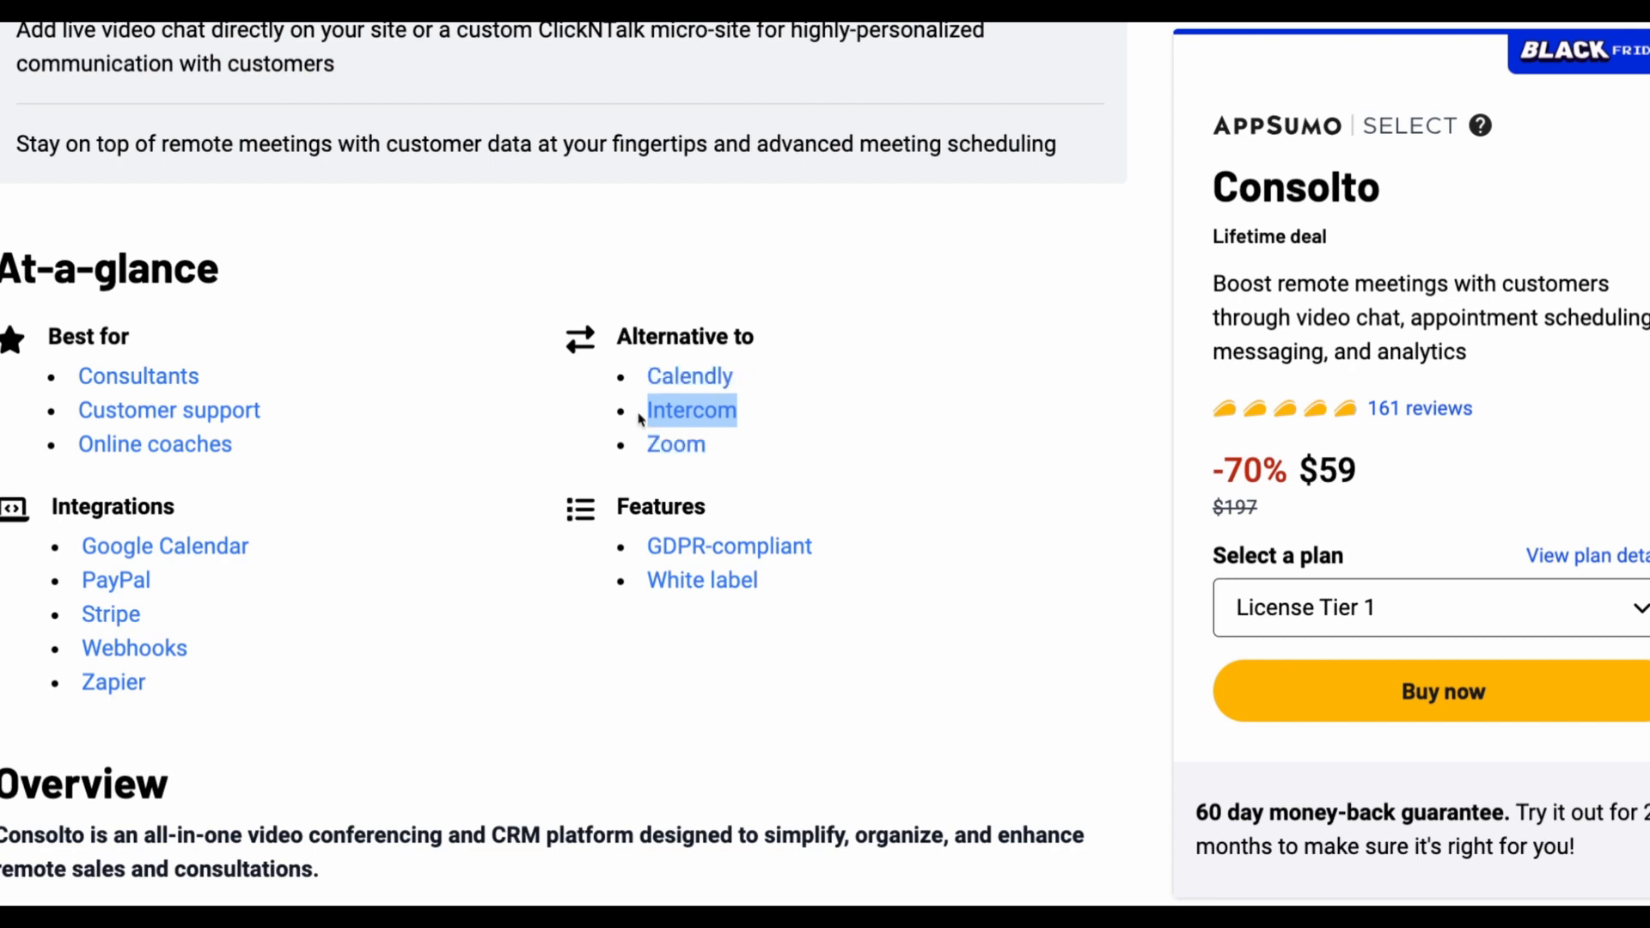
pyautogui.moveTo(719, 451); pyautogui.dragTo(611, 446)
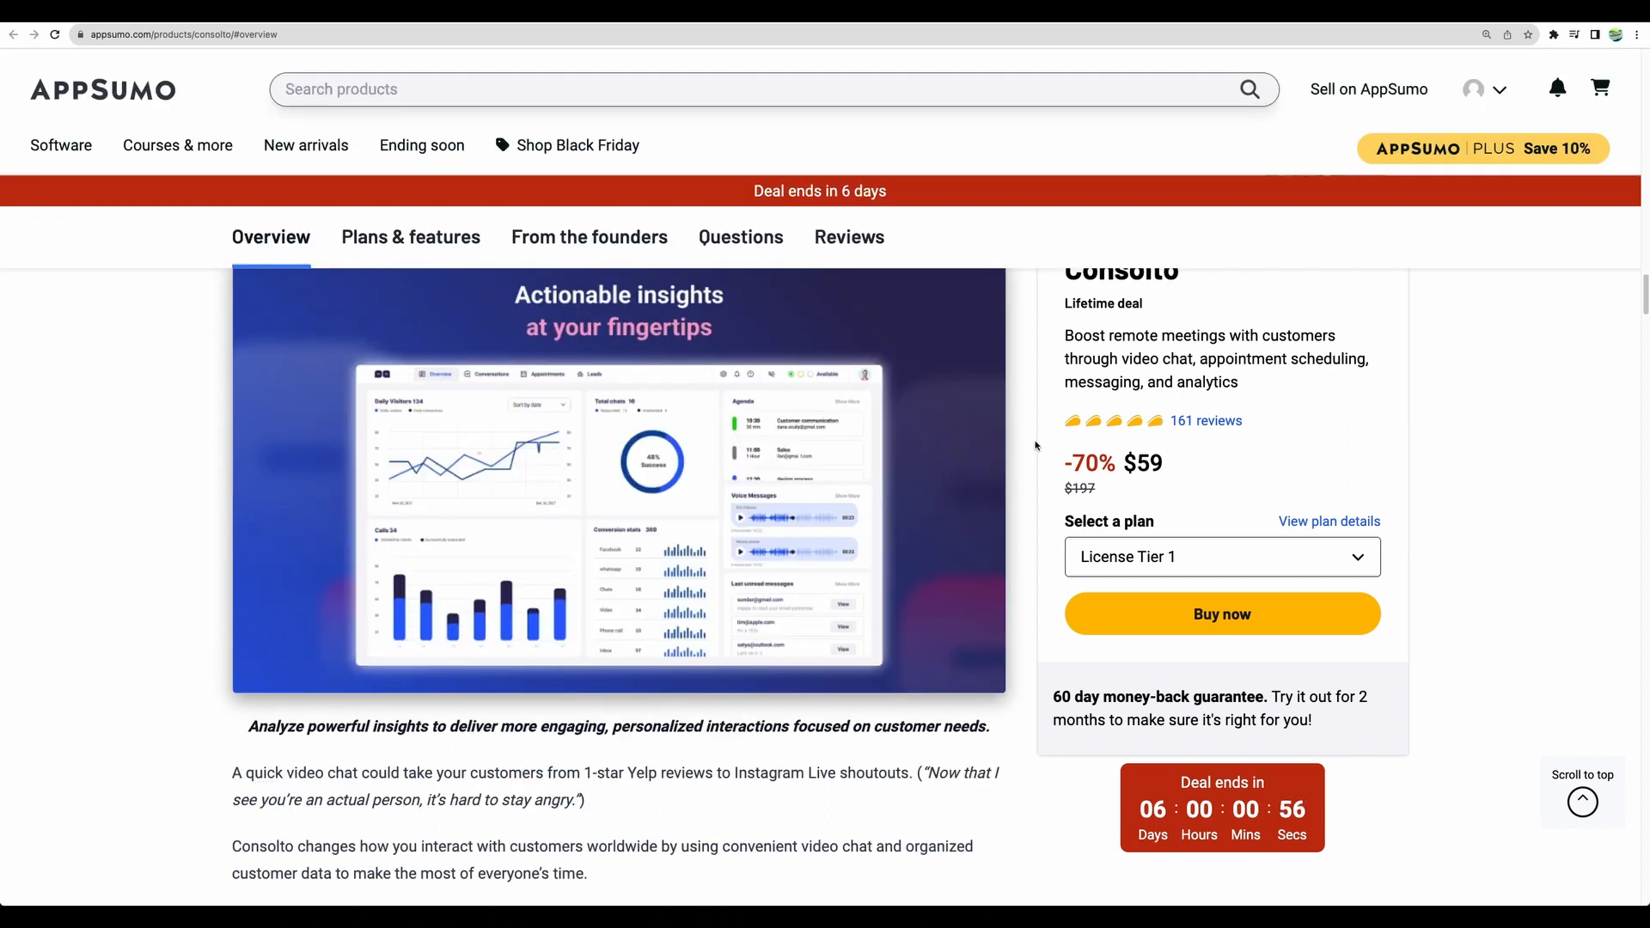
# - Compare the prices and included features of Consolto's license tiers in the plans section, from License Tier 1 up to License Tier 5
pyautogui.scroll(-10, 1035, 445)
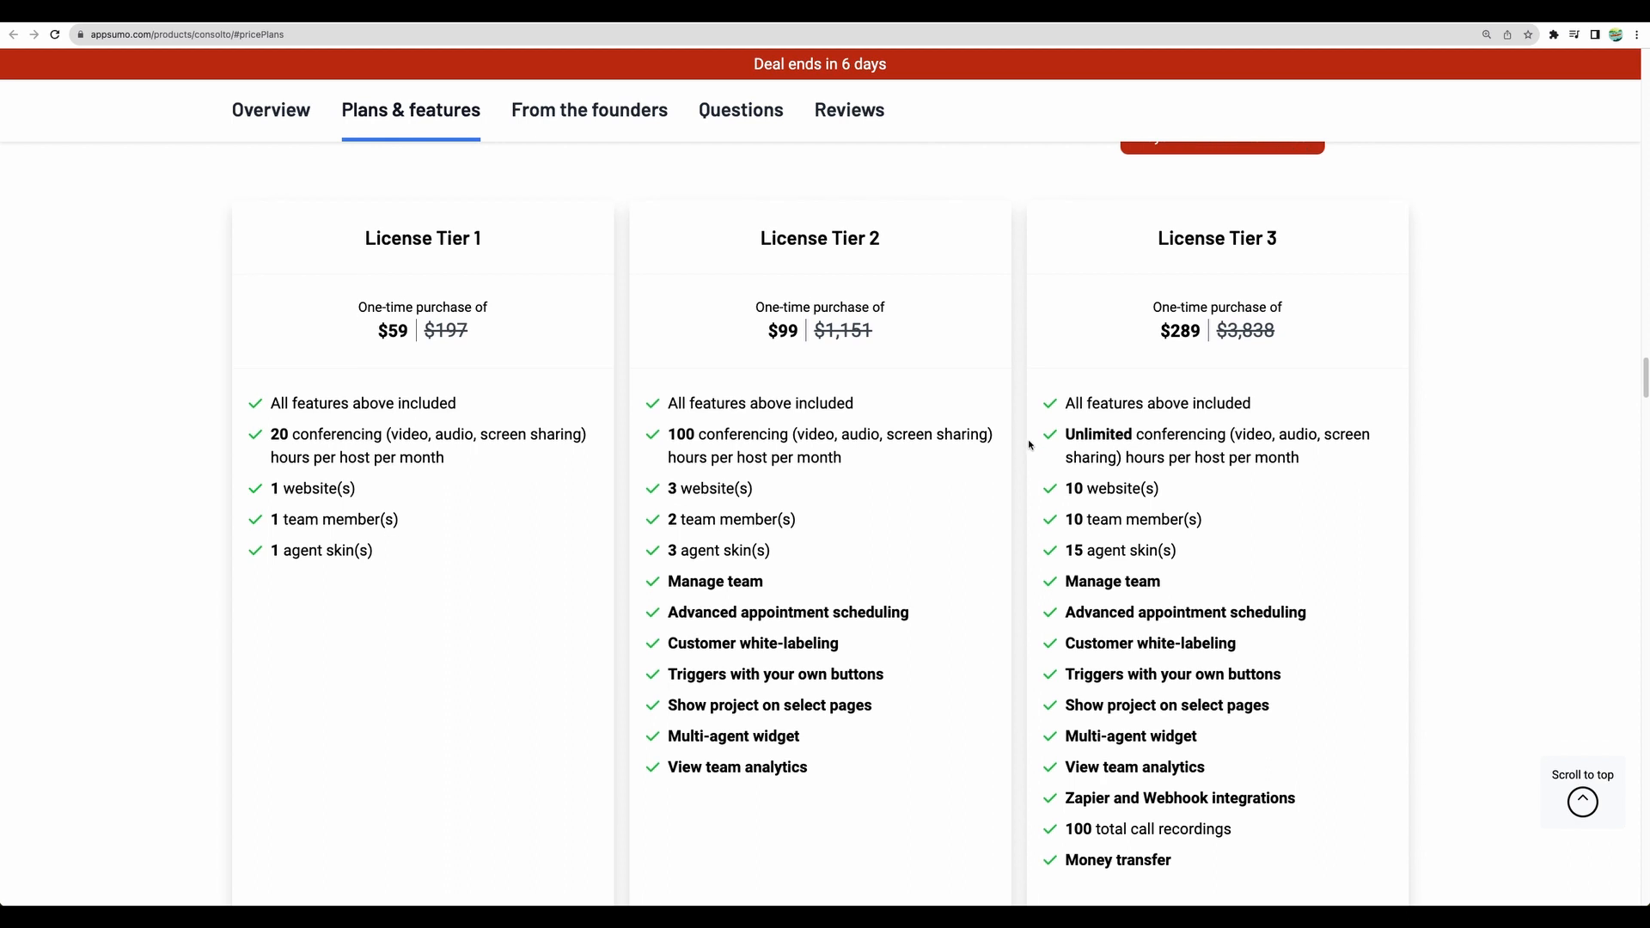
pyautogui.scroll(-2, 1030, 444)
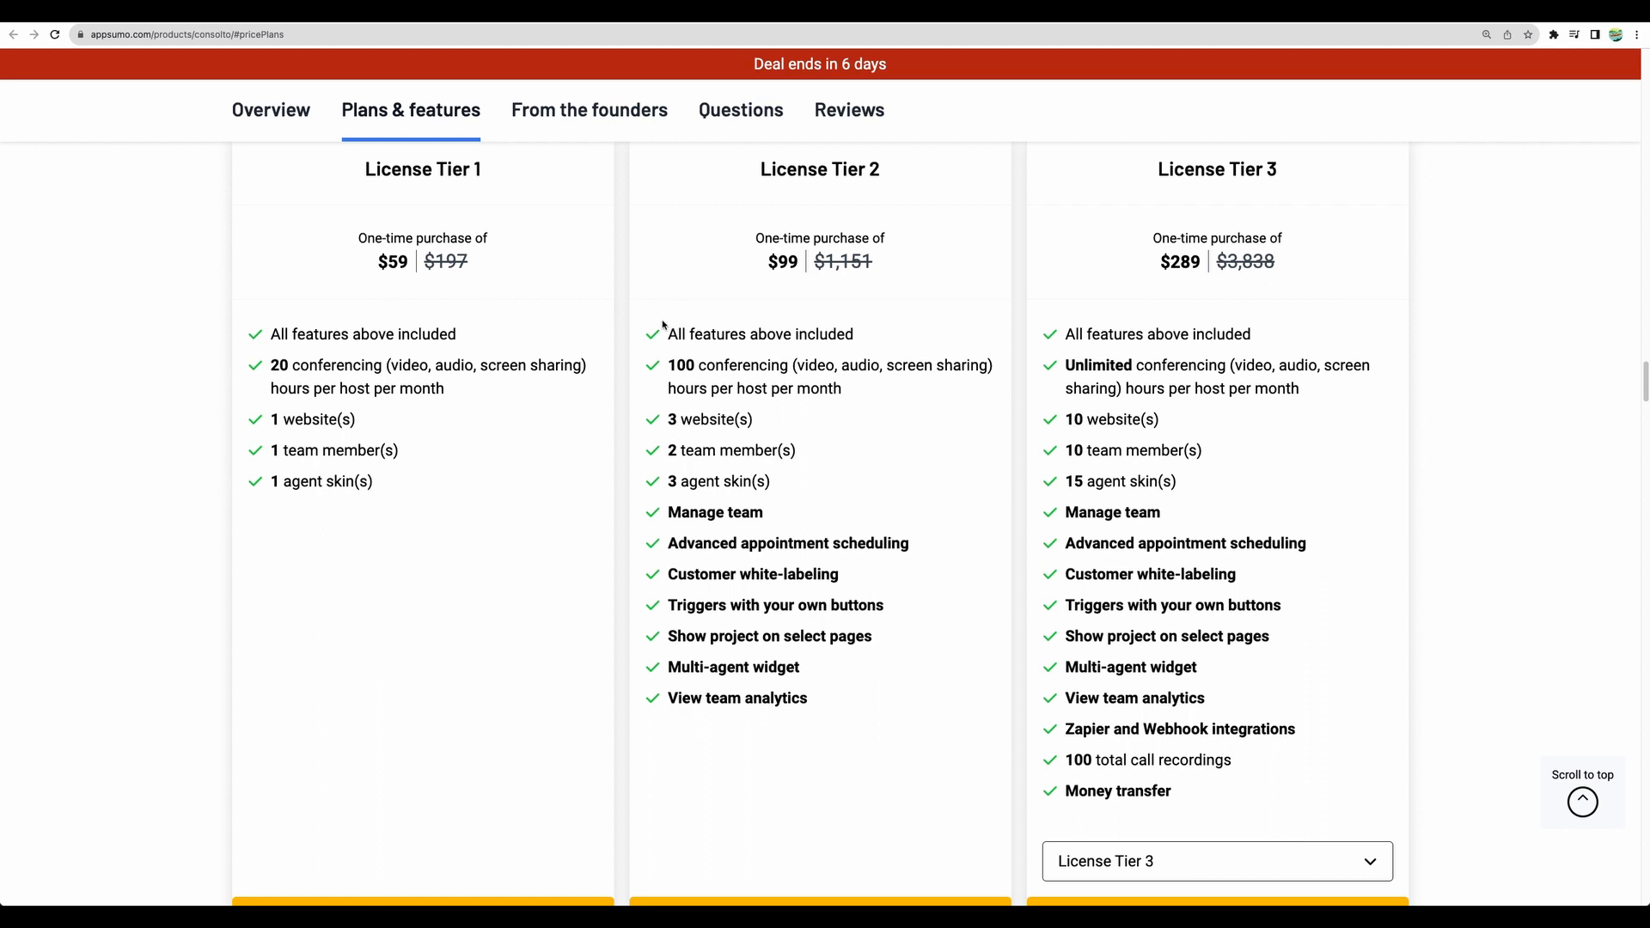
pyautogui.moveTo(753, 172); pyautogui.dragTo(906, 269)
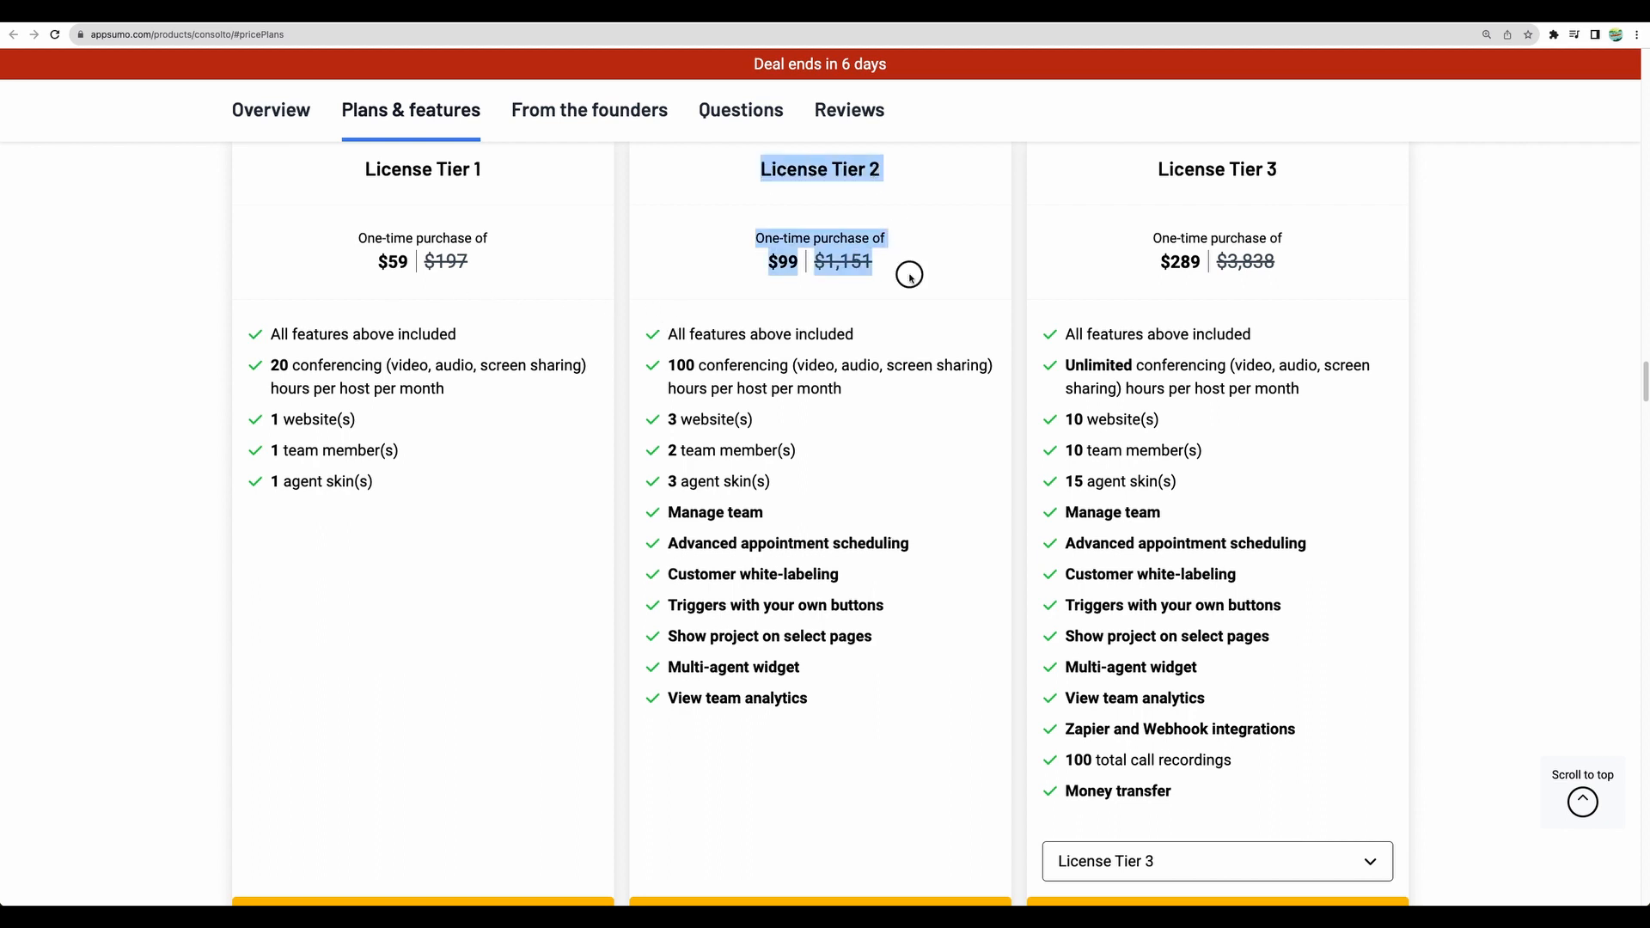
pyautogui.click(906, 269)
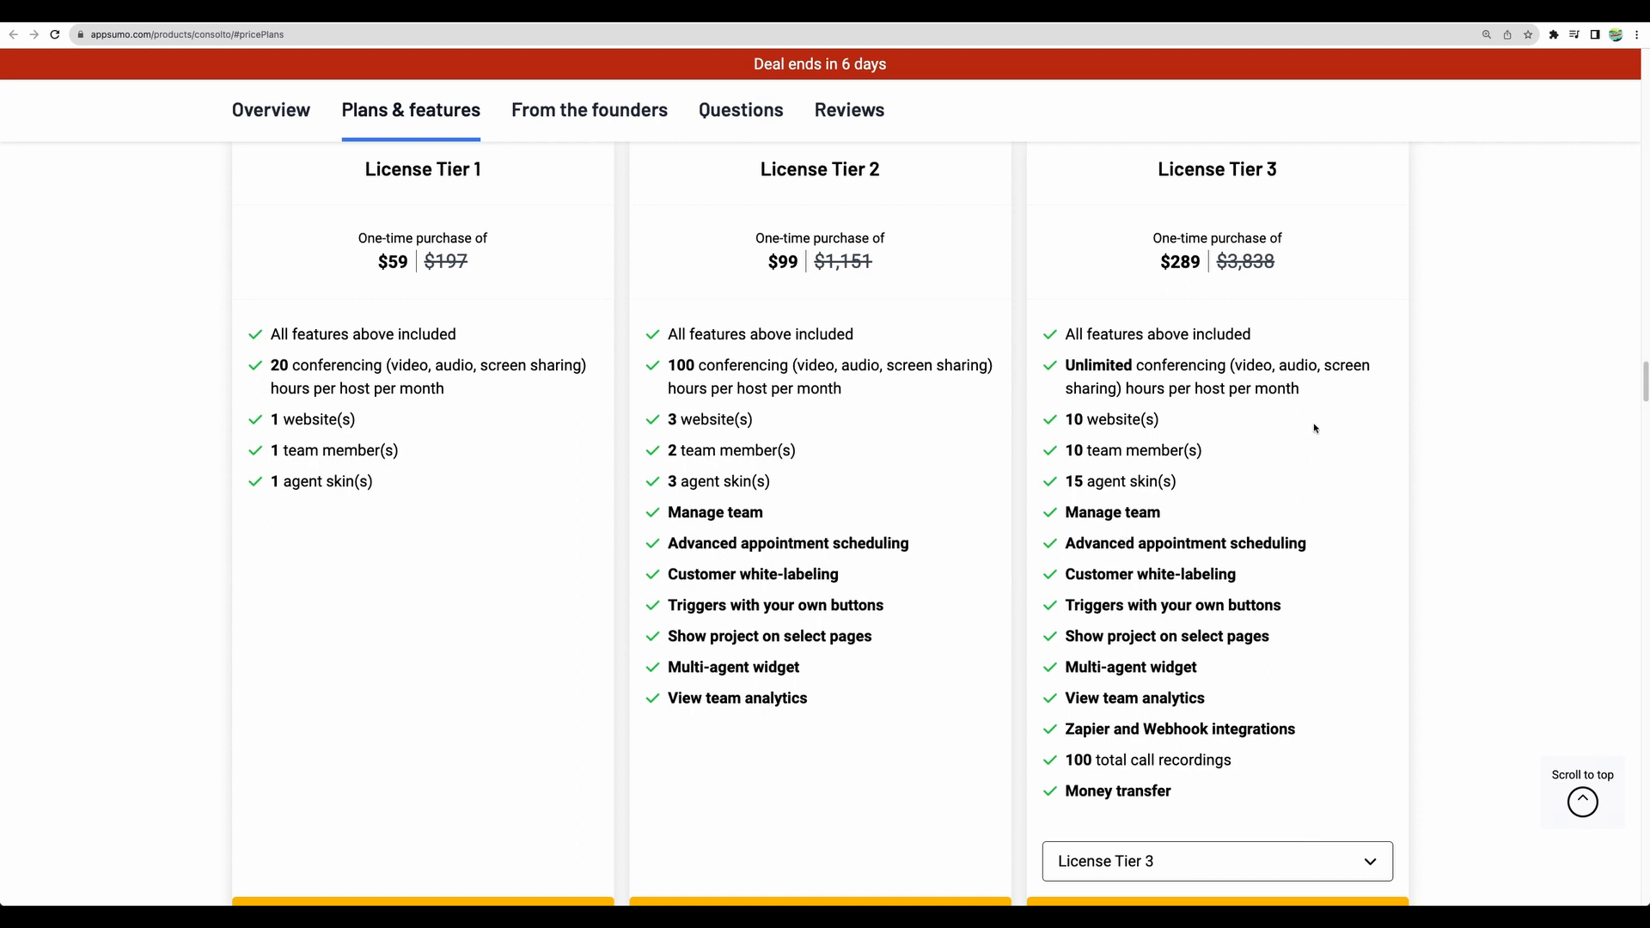
pyautogui.moveTo(1309, 390); pyautogui.dragTo(954, 341)
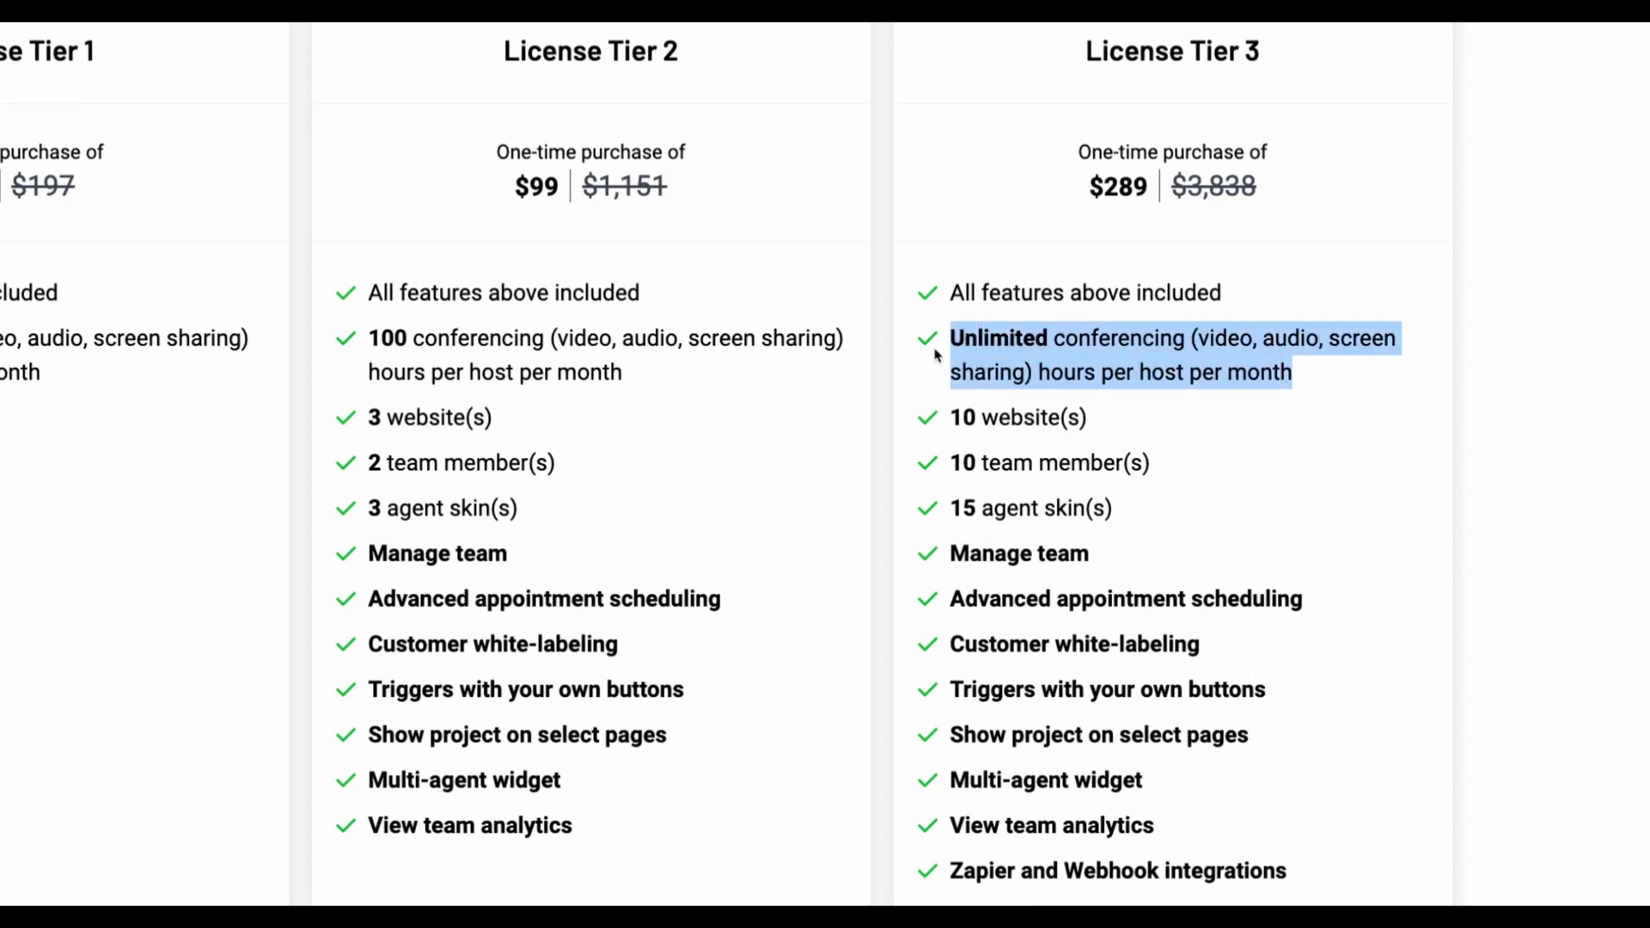
pyautogui.moveTo(1070, 56); pyautogui.dragTo(1257, 54)
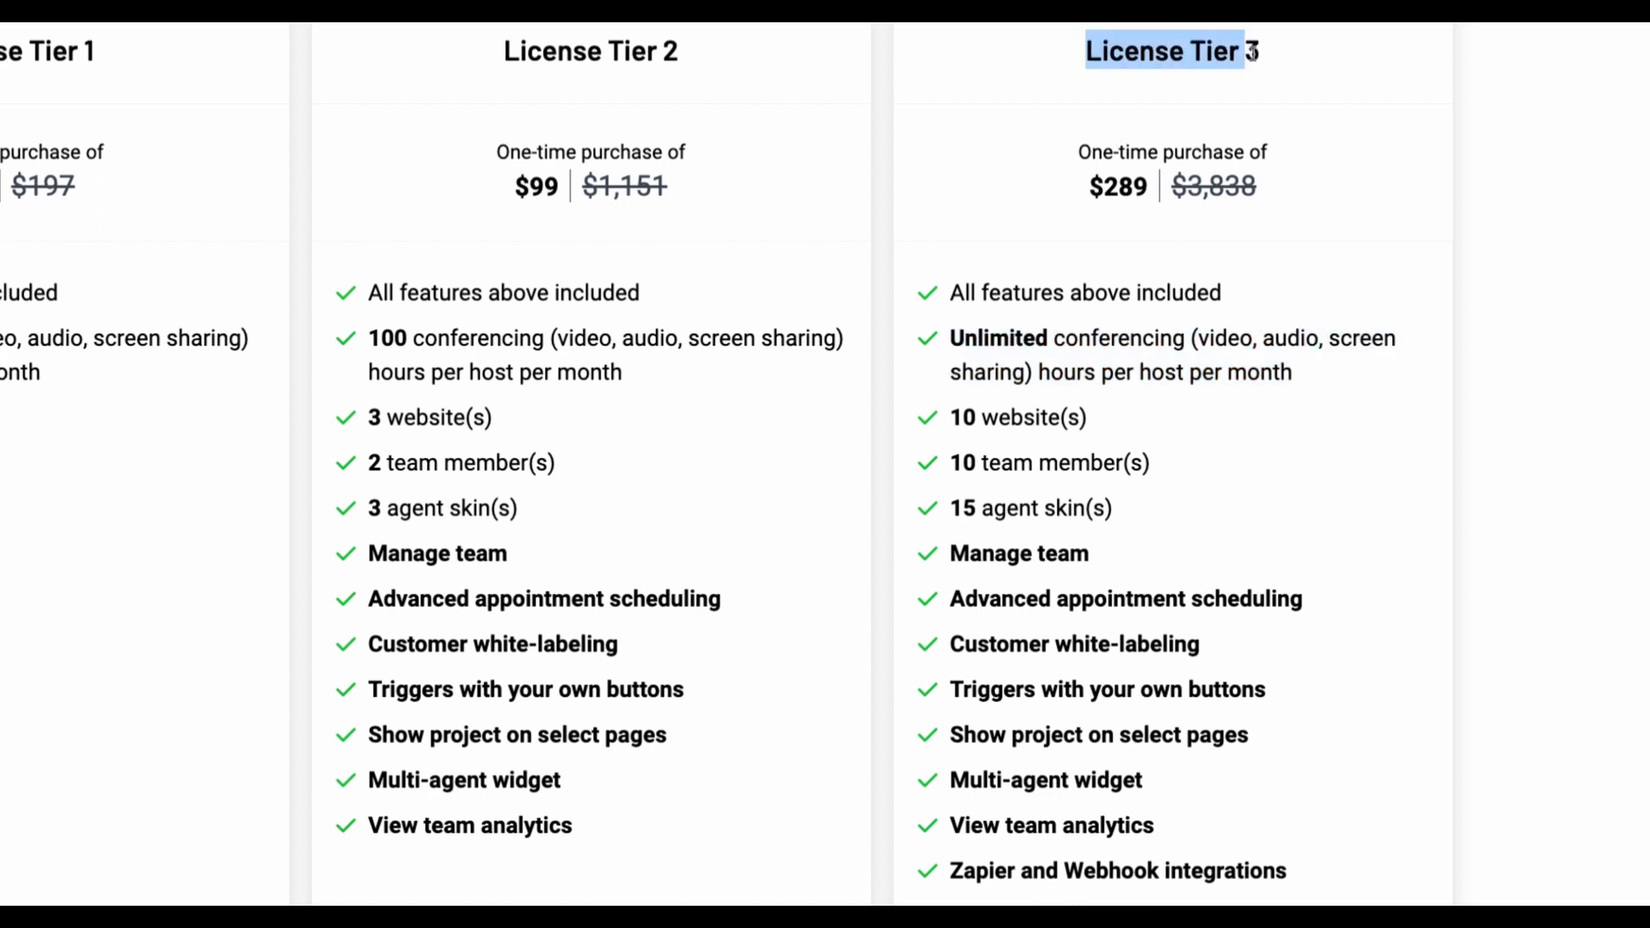
pyautogui.click(1253, 53)
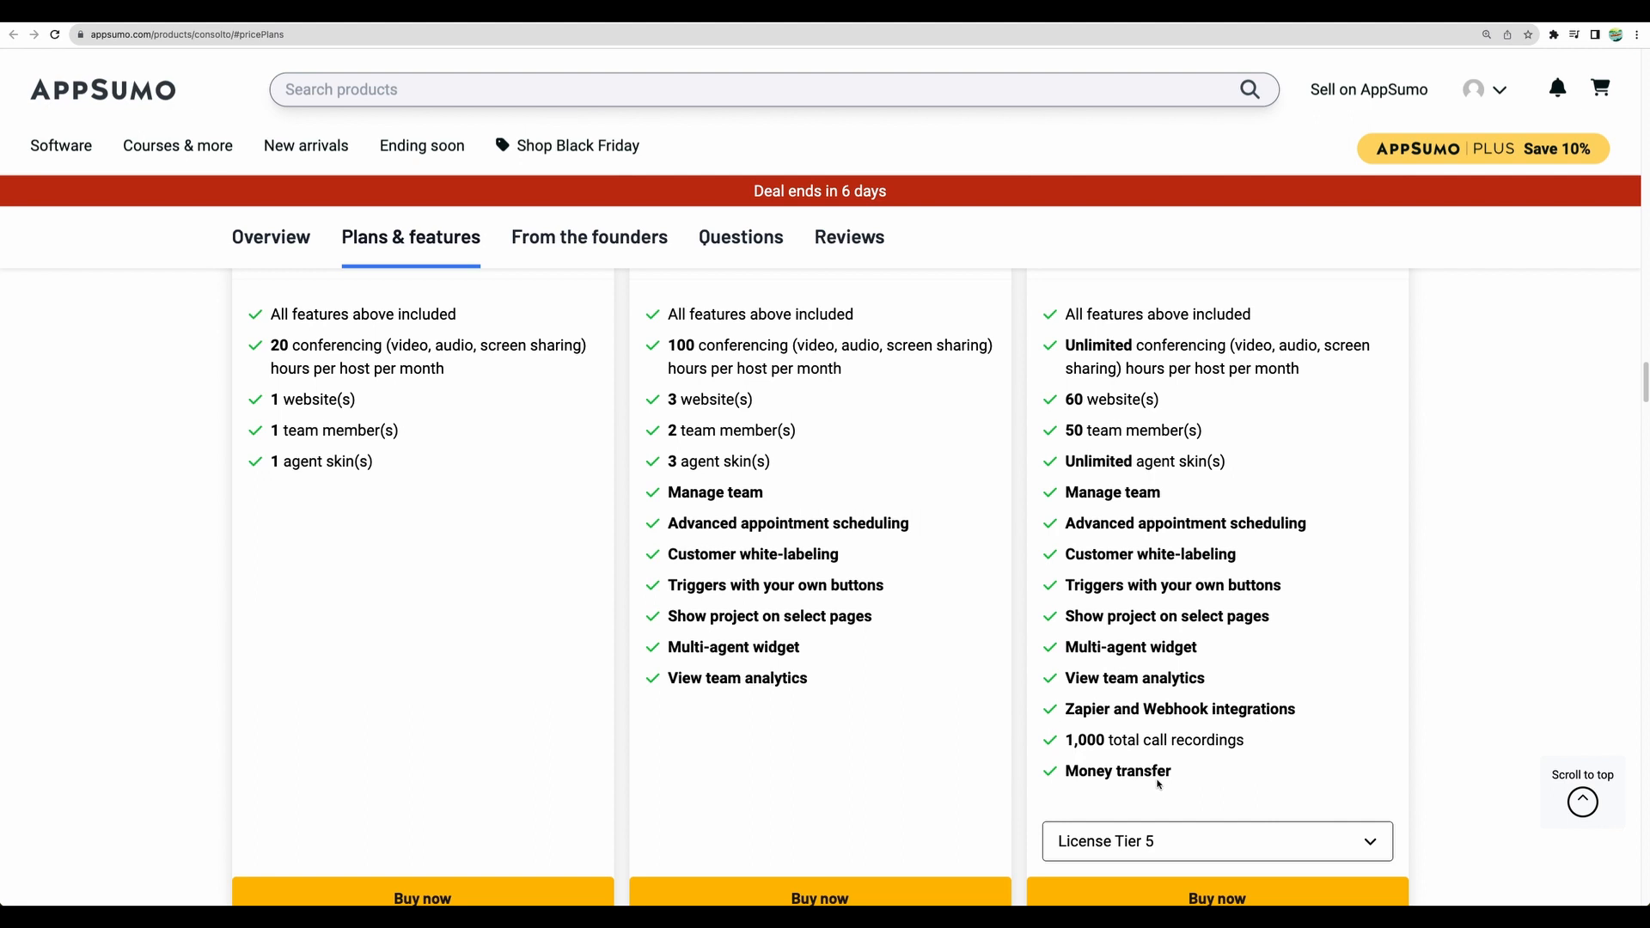
pyautogui.click(1175, 848)
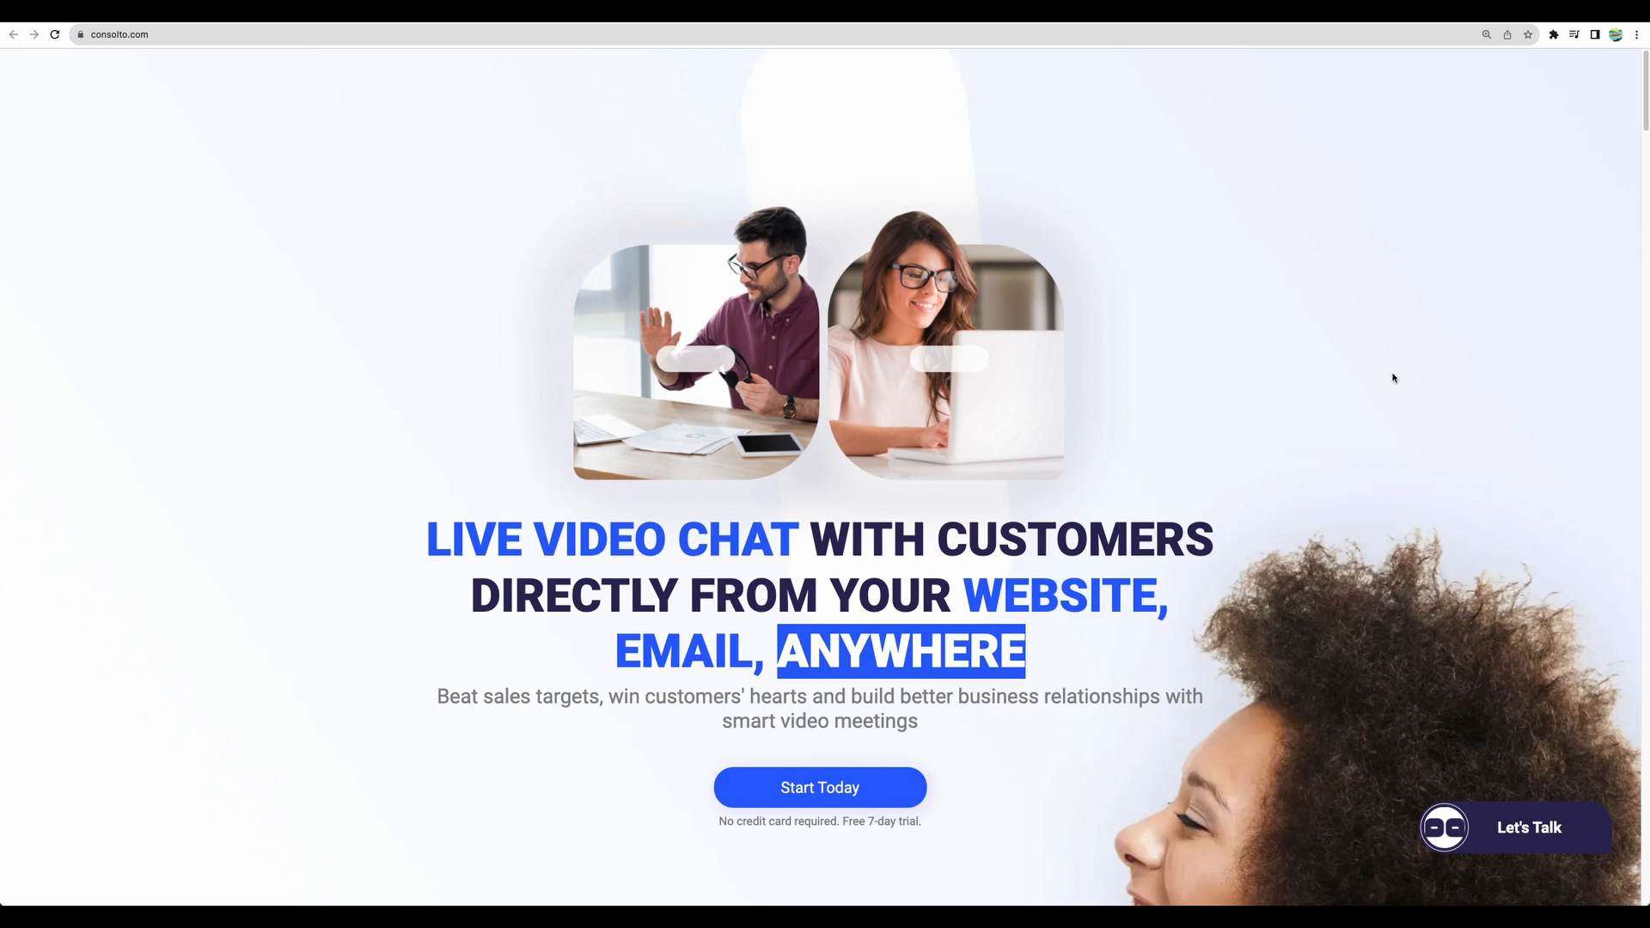
# - Try the Let's Talk widget on consolto.com, viewing the customer success specialist's chat, schedule and contact form options
pyautogui.click(1571, 835)
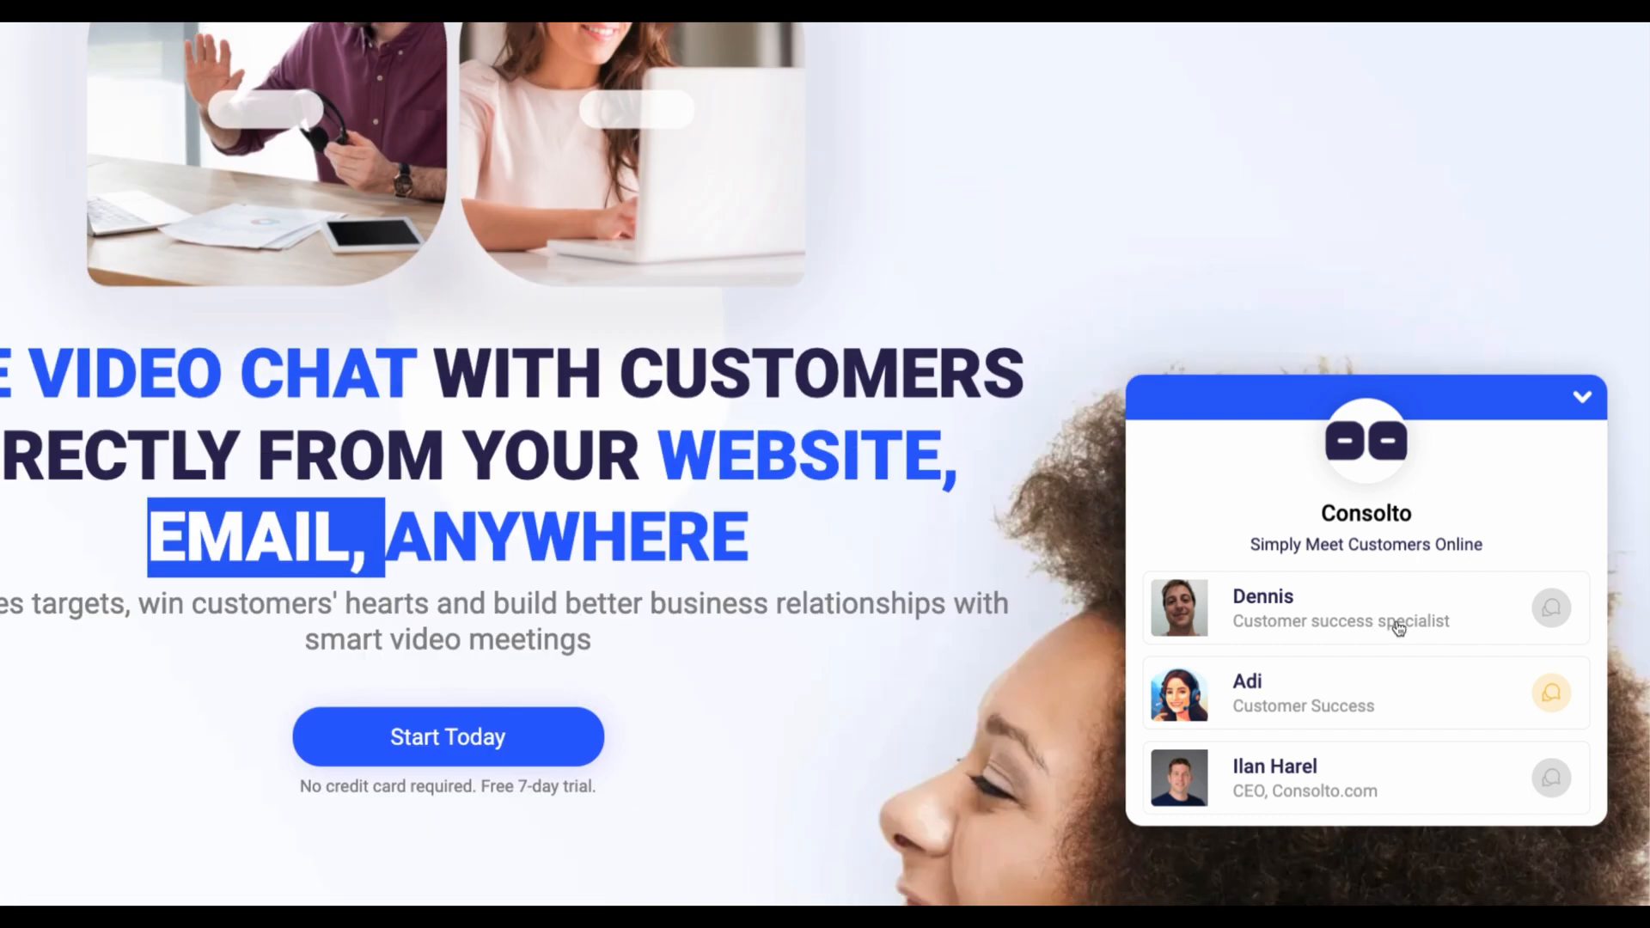
pyautogui.click(1463, 624)
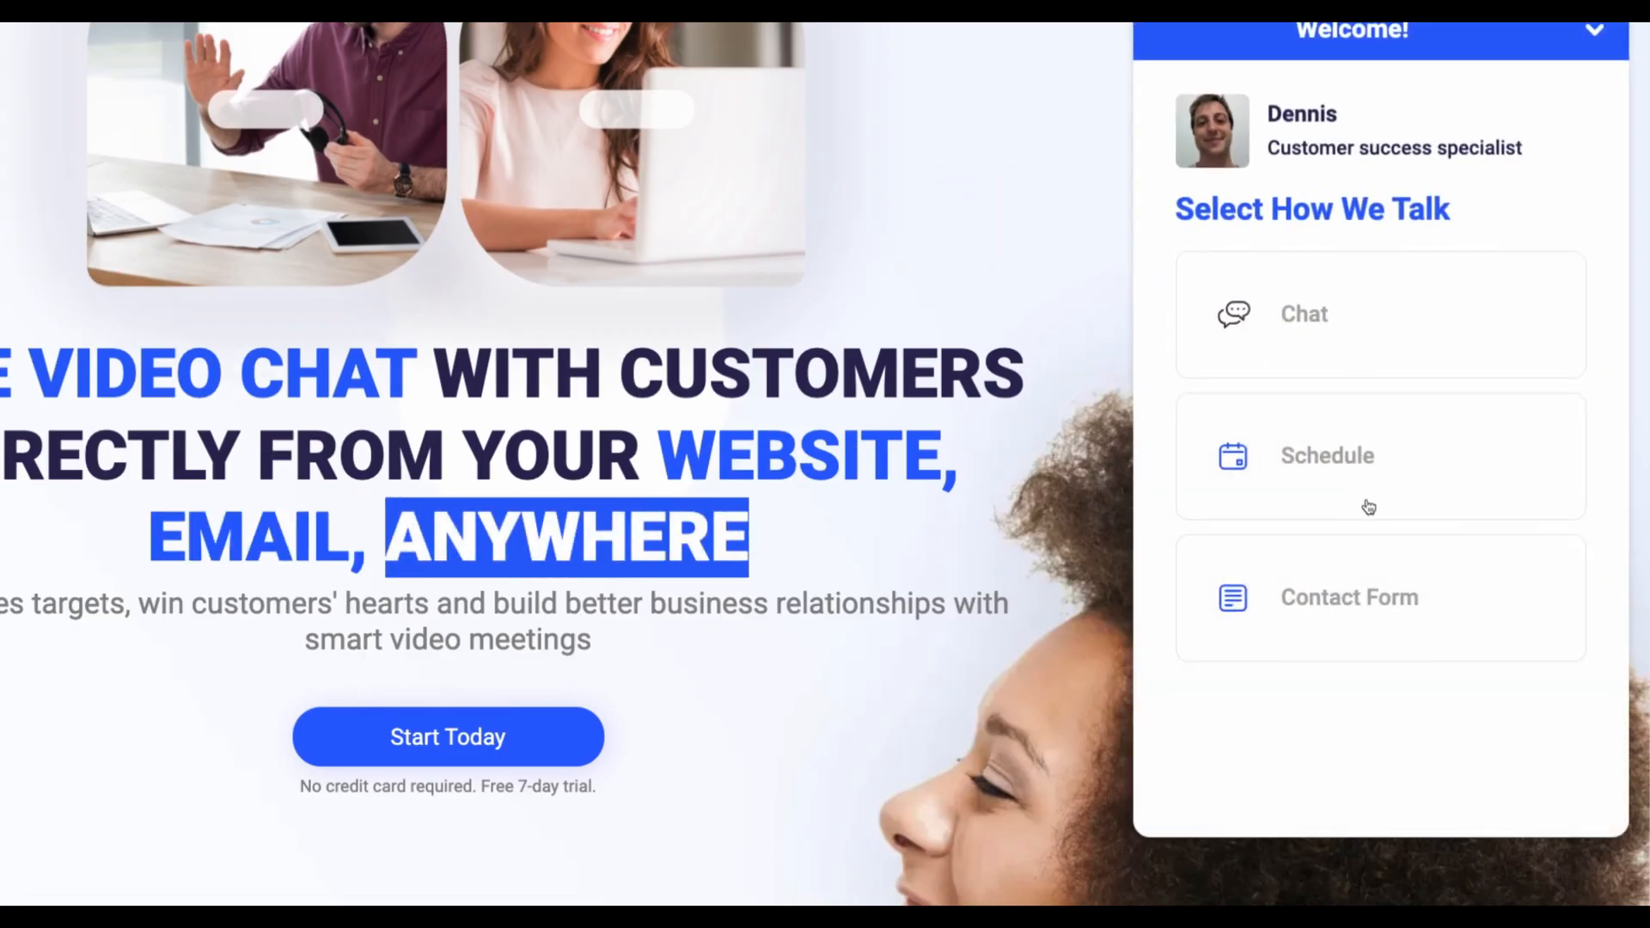
pyautogui.click(1333, 338)
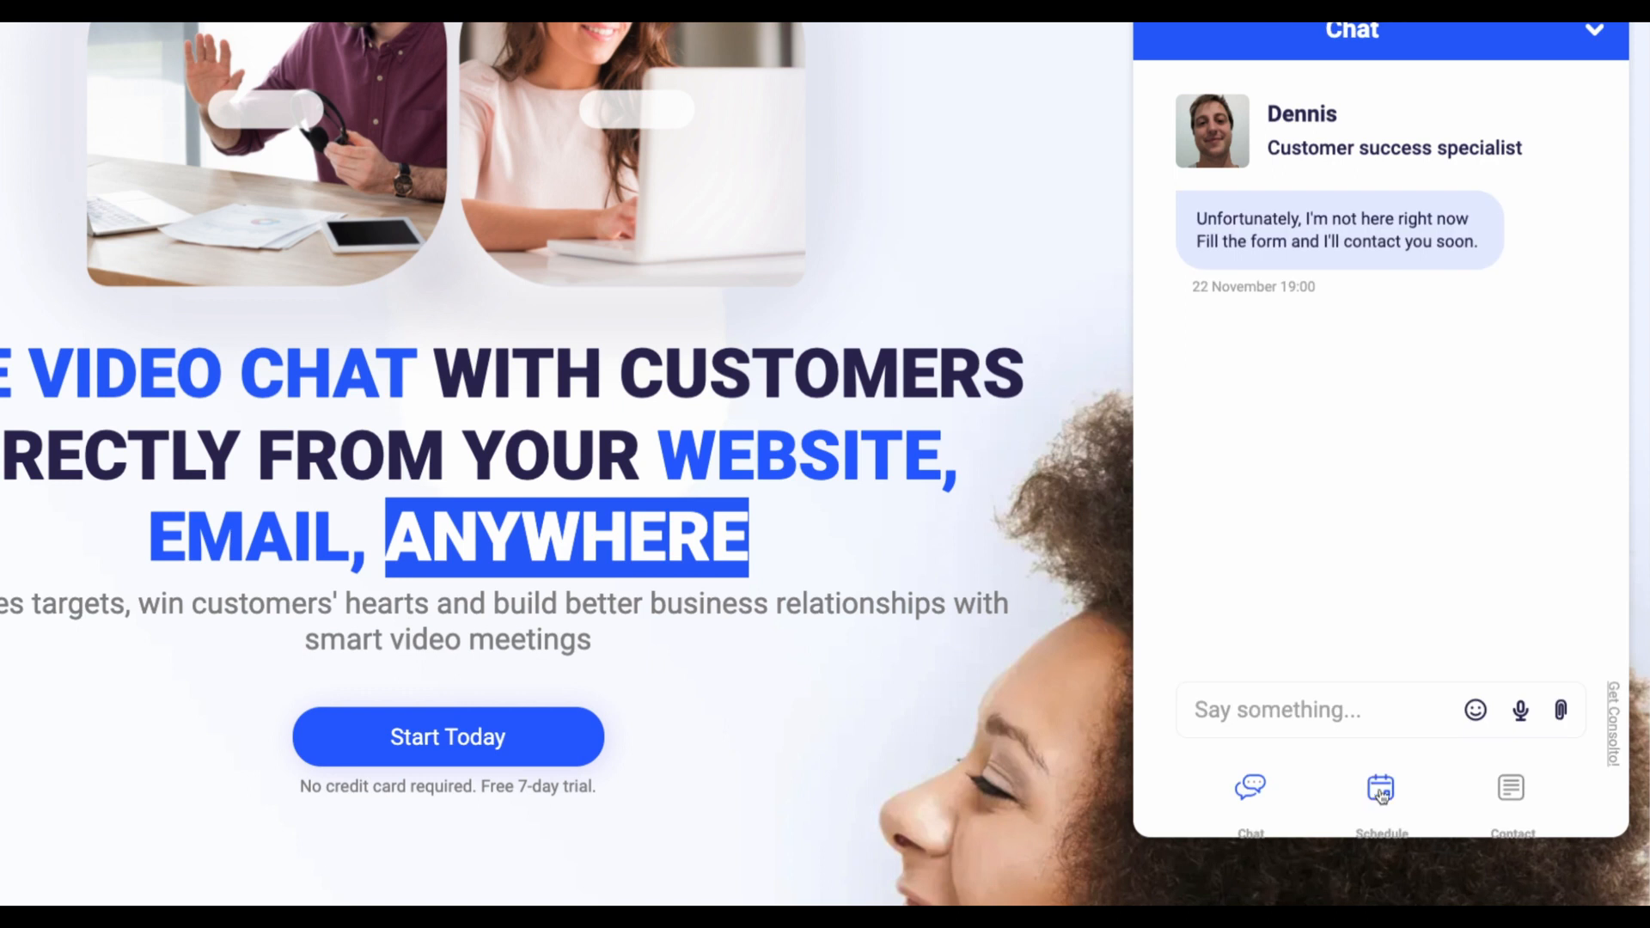
pyautogui.click(1380, 789)
pyautogui.click(1514, 795)
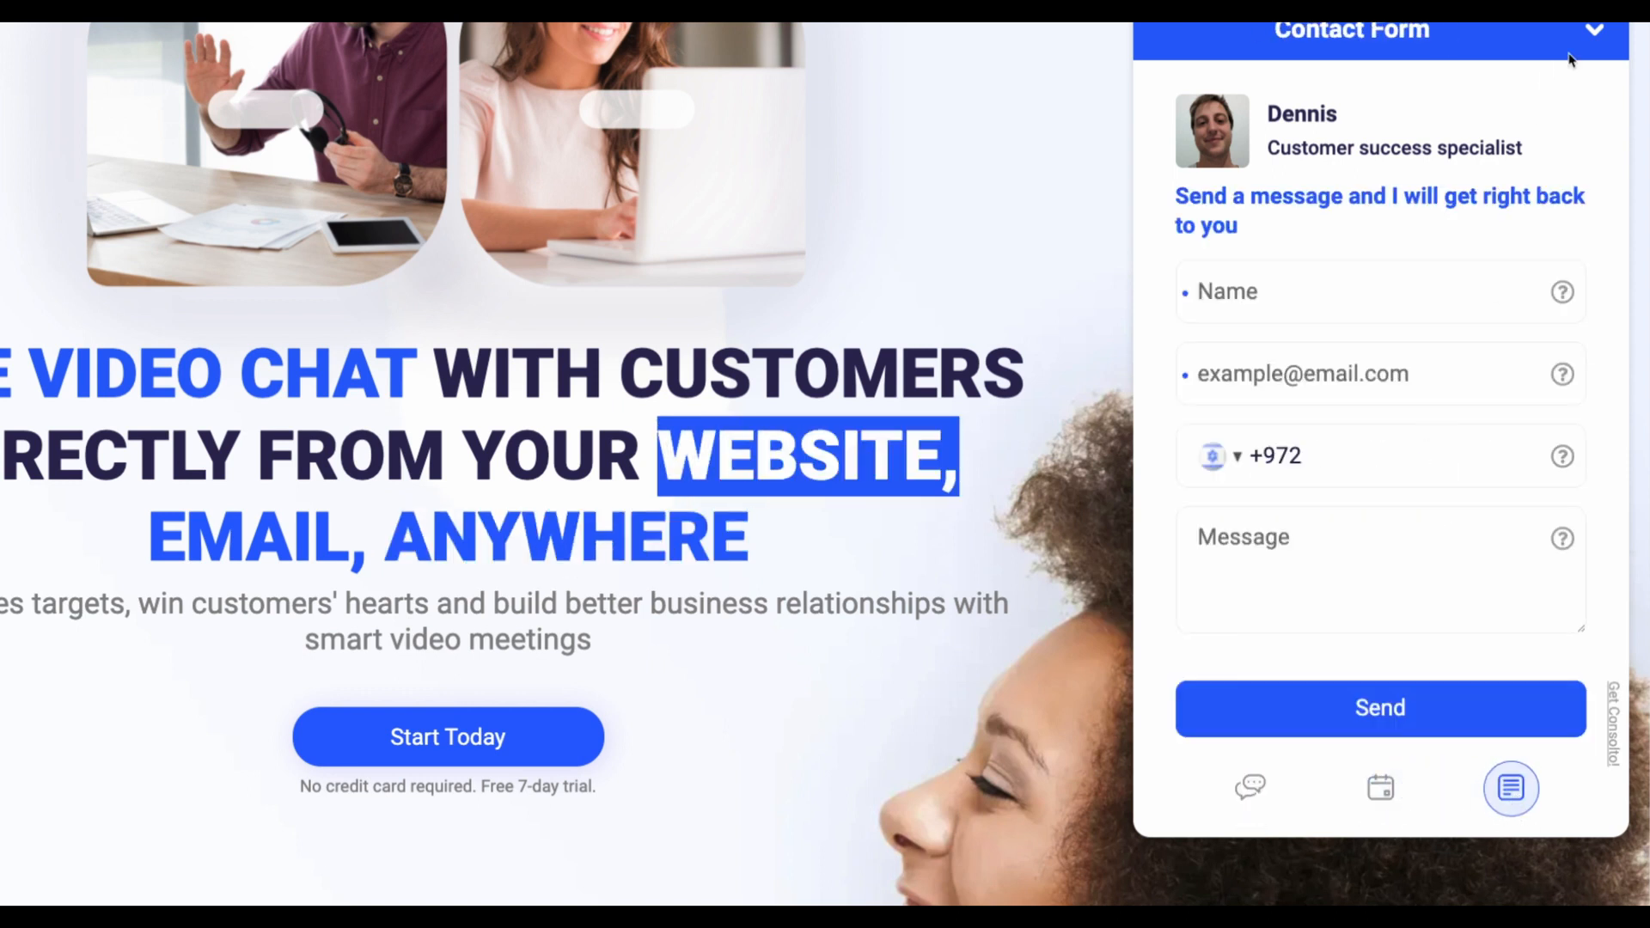
pyautogui.click(1592, 33)
pyautogui.click(1366, 701)
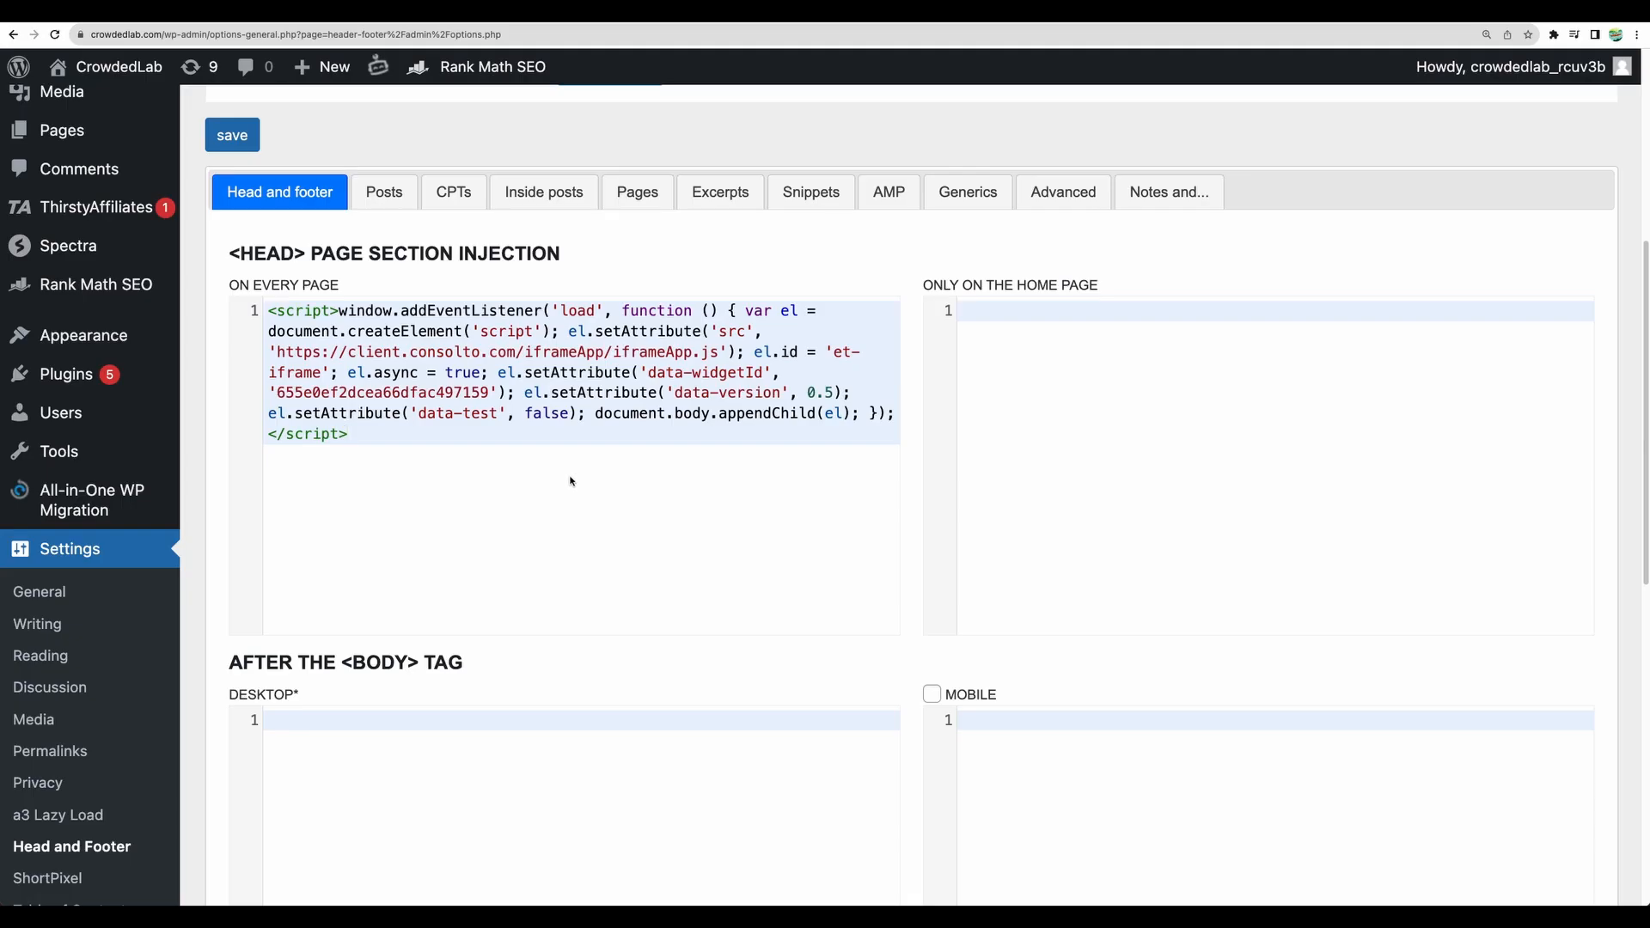
# - Examine the Consolto script placed in the every-page head section of WordPress's Head and Footer settings
pyautogui.moveTo(421, 456); pyautogui.dragTo(265, 312)
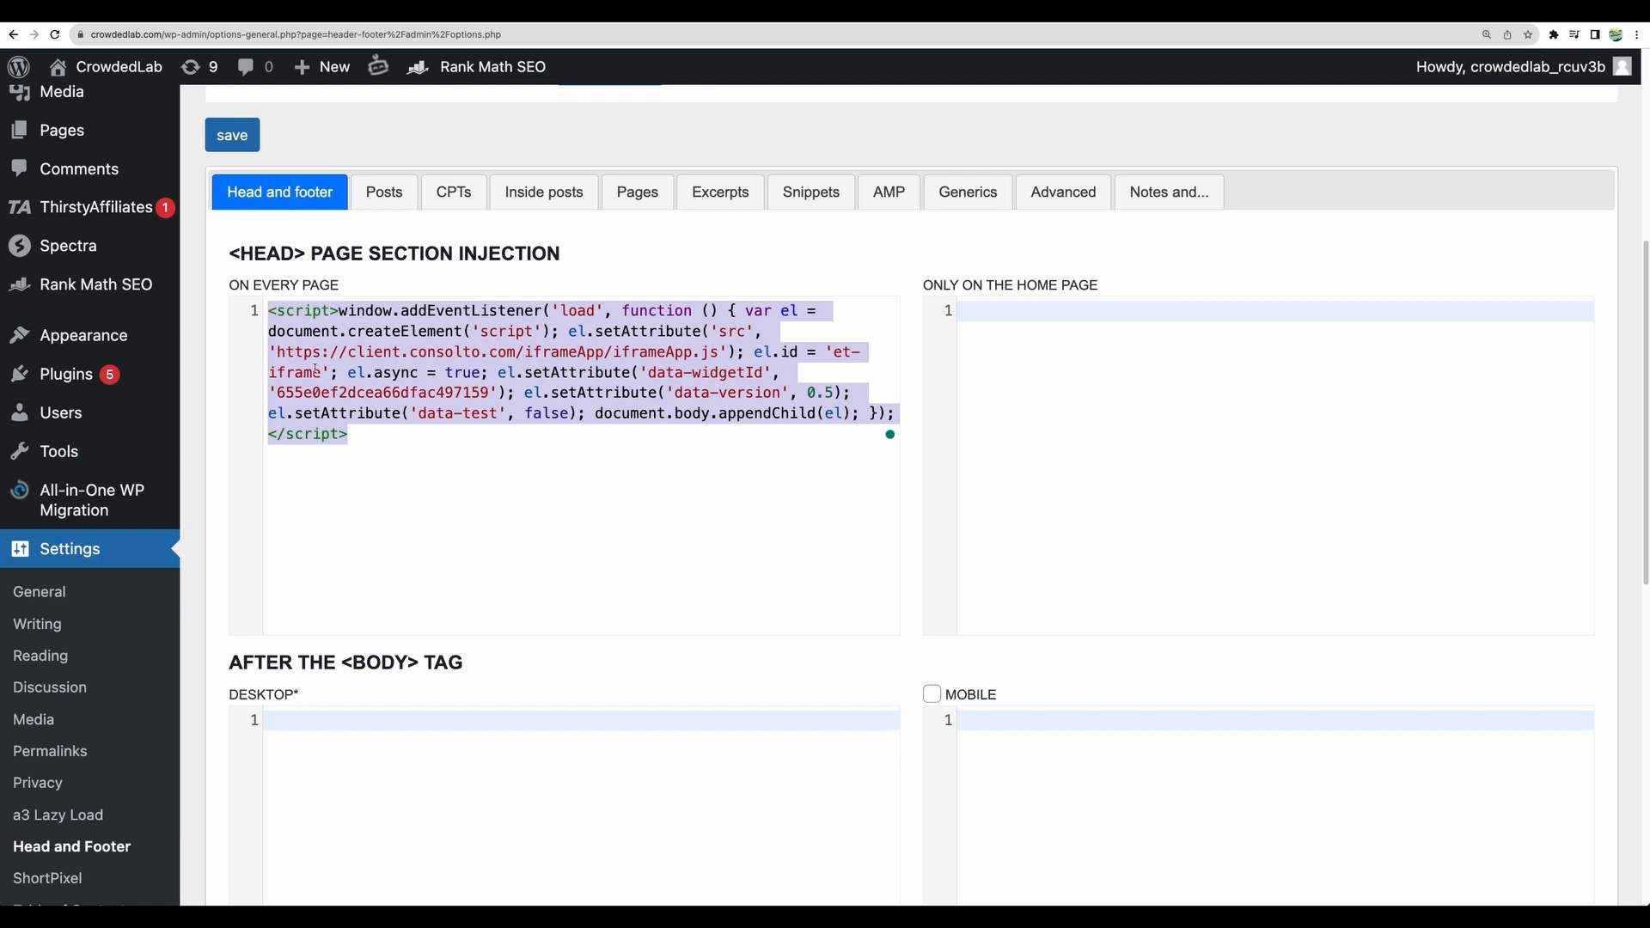
pyautogui.click(411, 436)
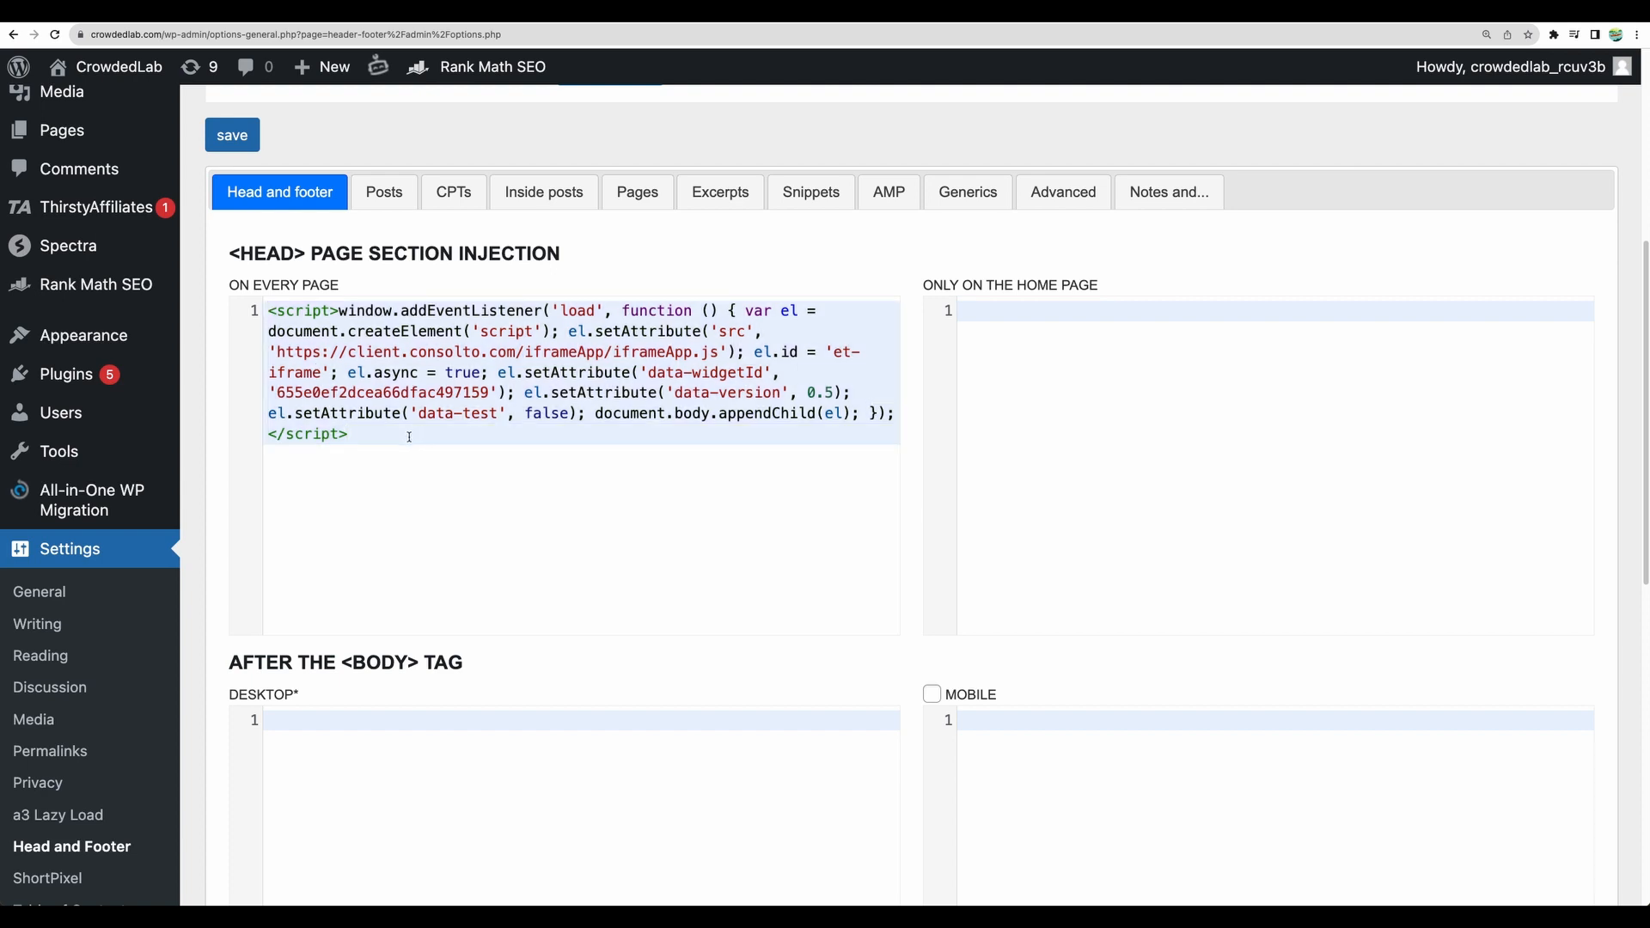
pyautogui.moveTo(401, 440); pyautogui.dragTo(573, 259)
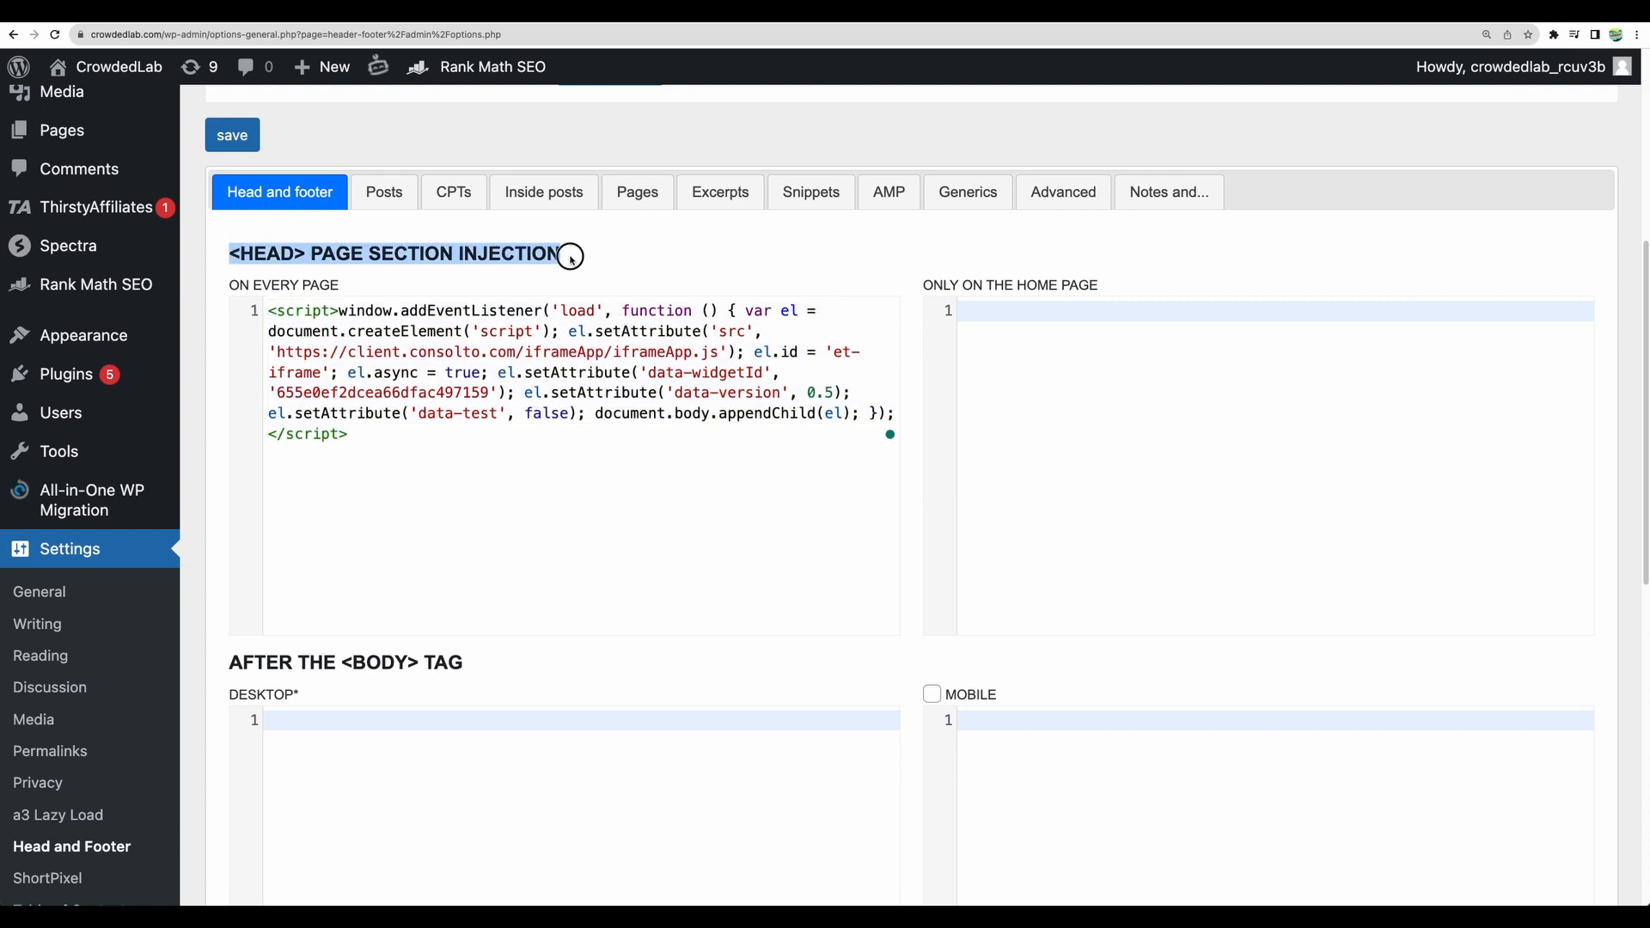
pyautogui.click(574, 259)
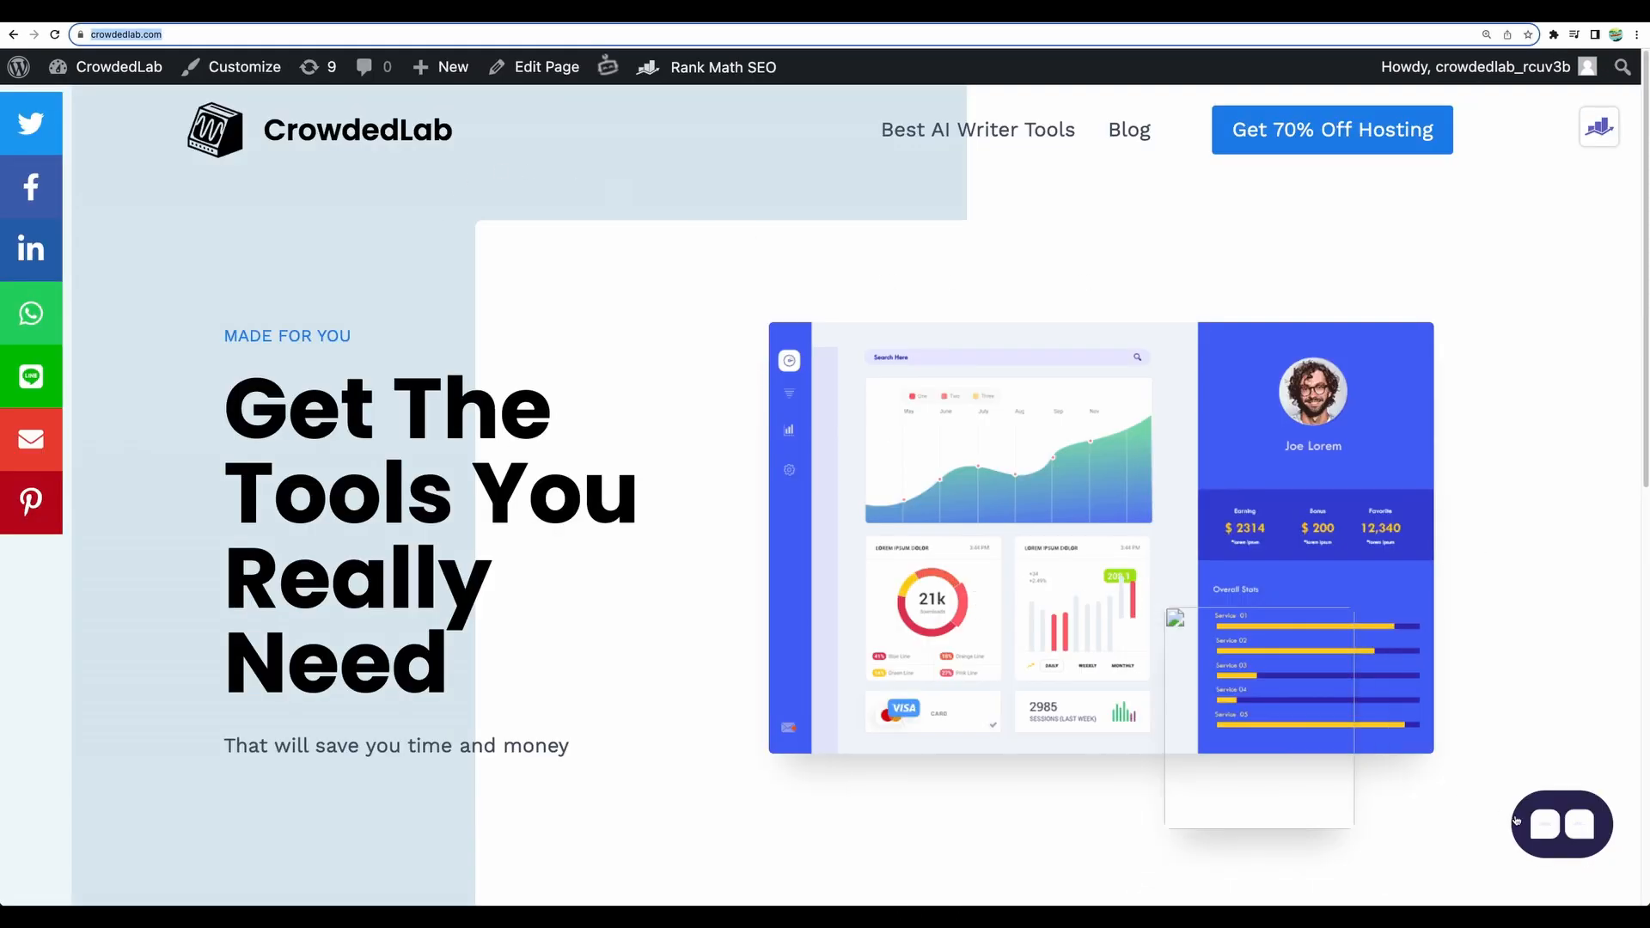
# - Send "hi, can you explain how your website works?" as a visitor through the chat of crowdedlab.com's Consolto widget
pyautogui.click(1571, 827)
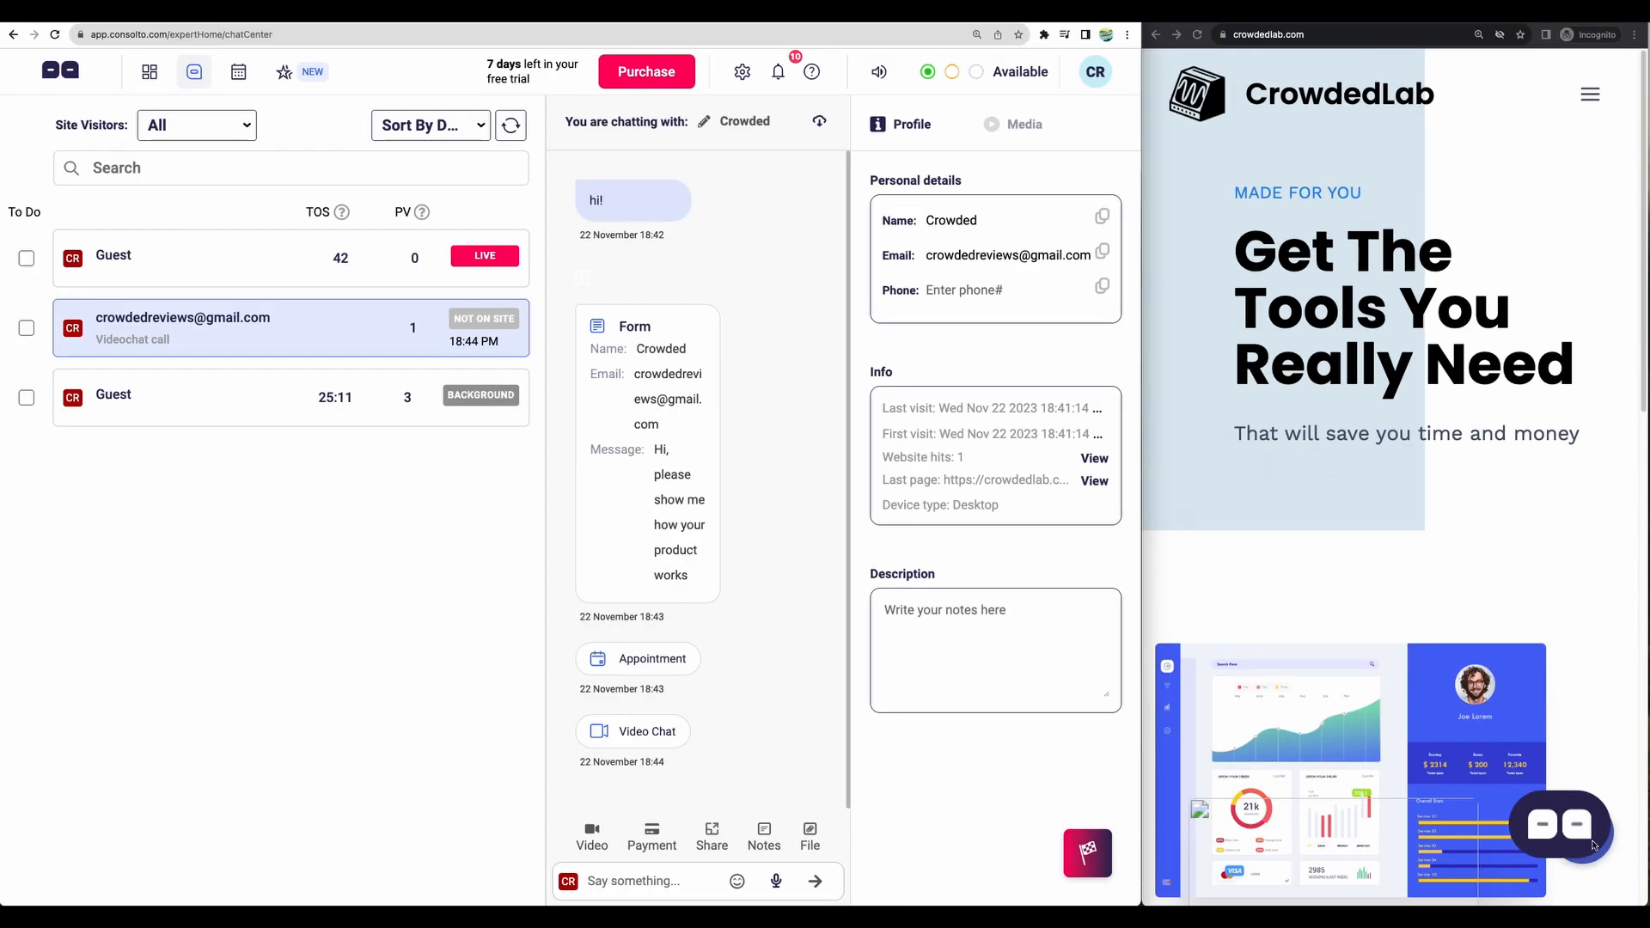
pyautogui.click(1569, 836)
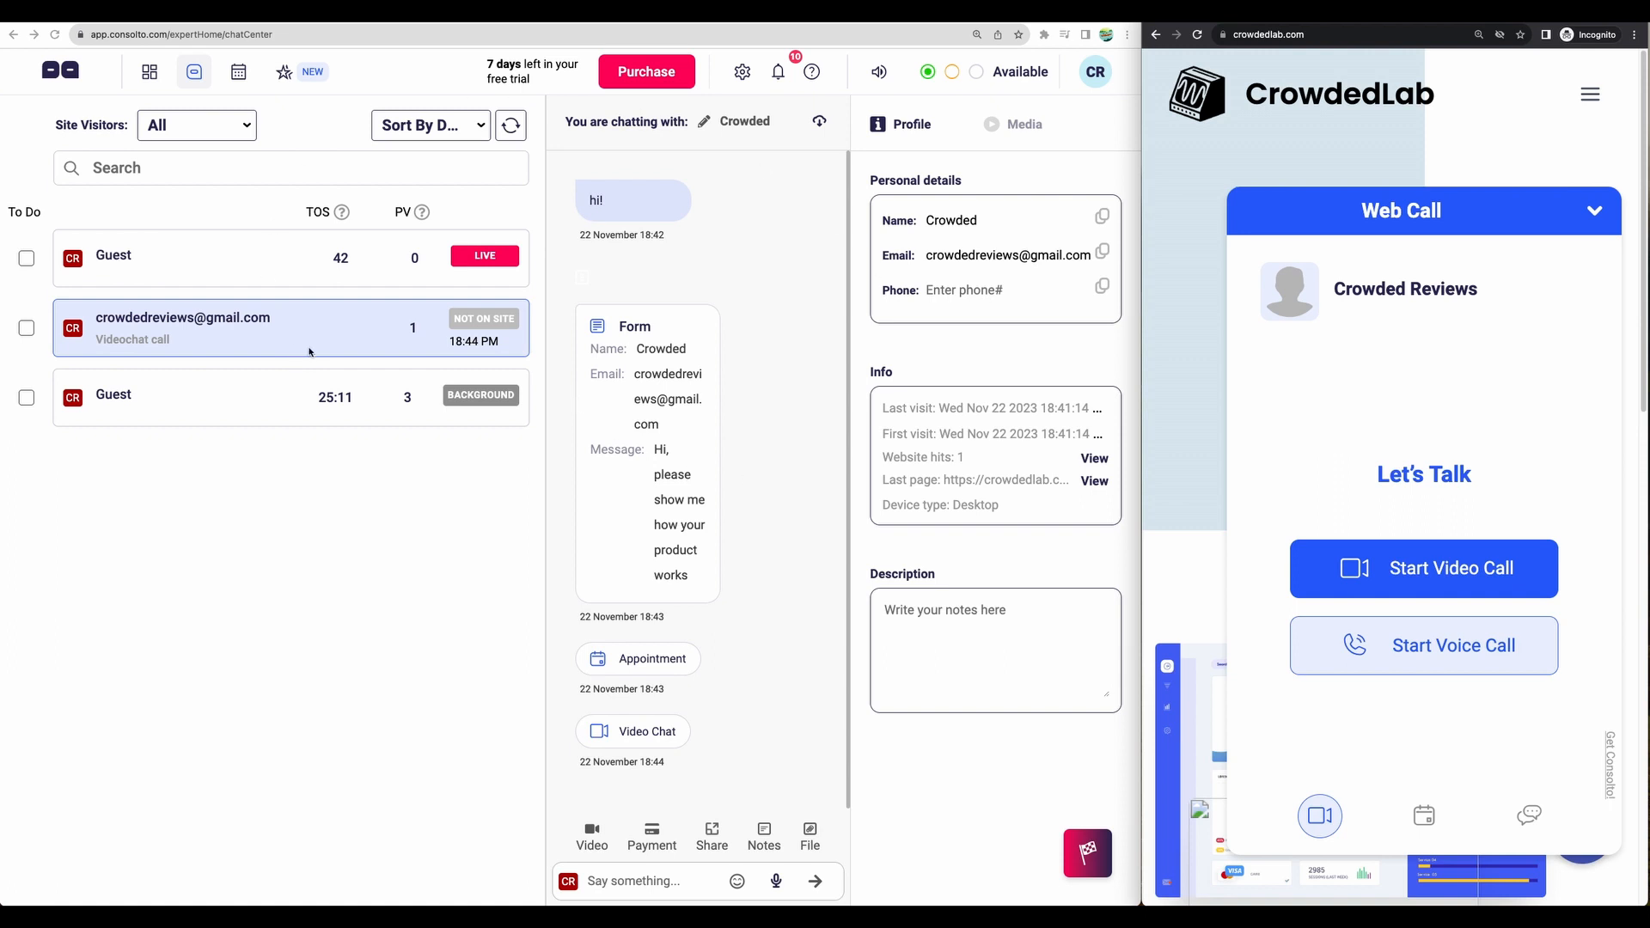
pyautogui.click(1529, 815)
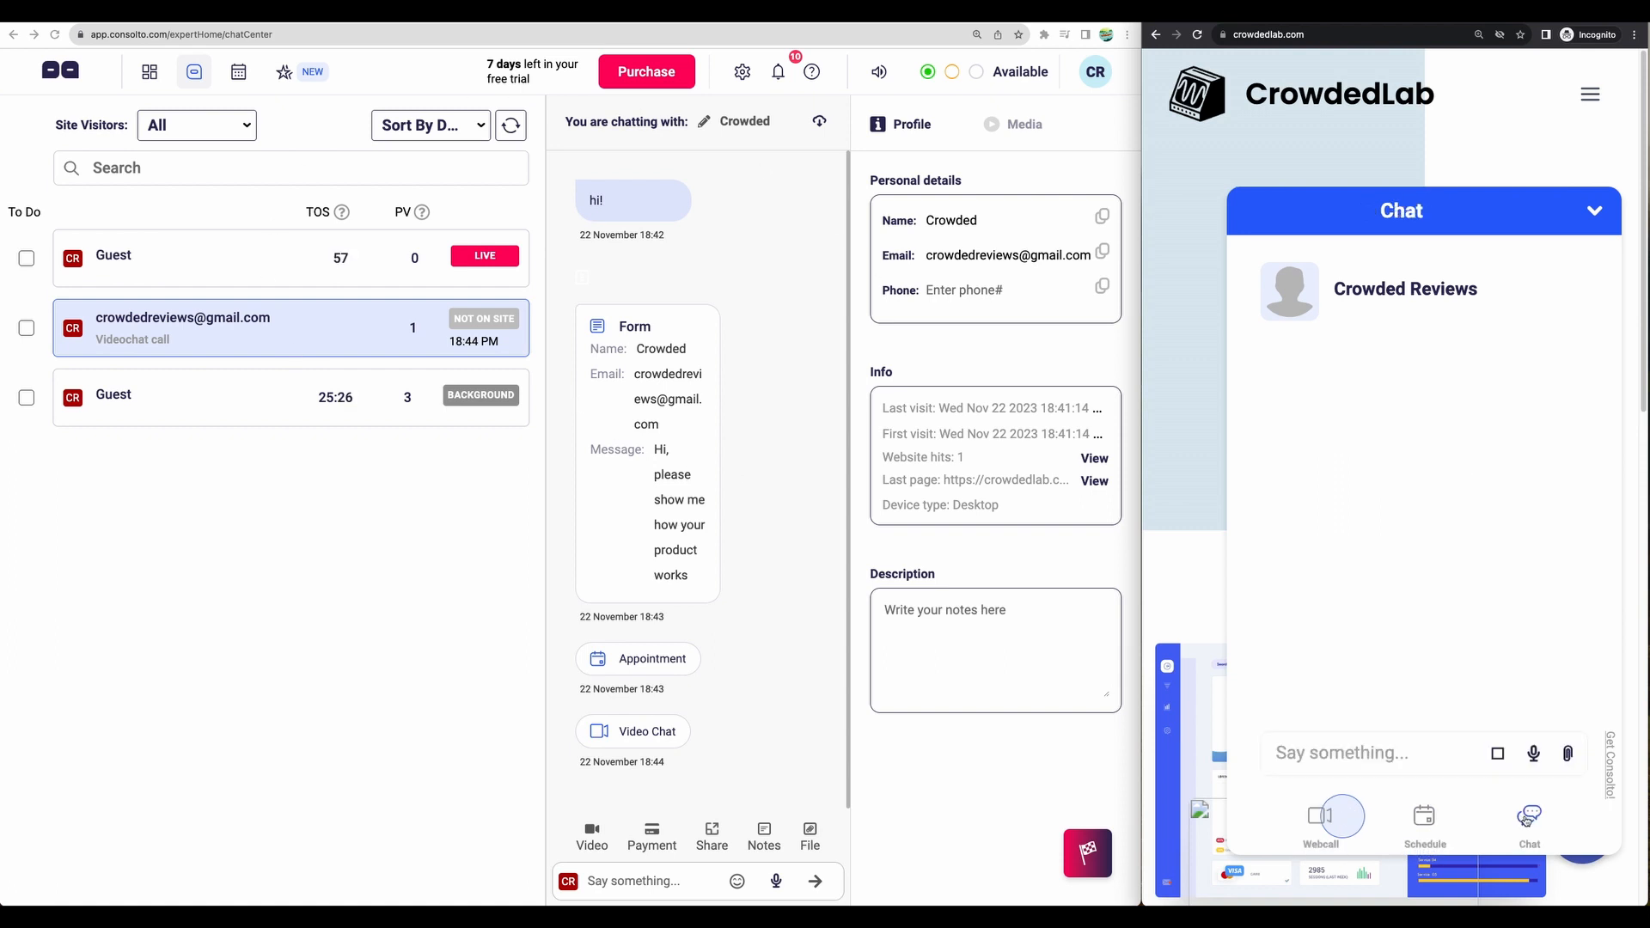
pyautogui.click(1379, 763)
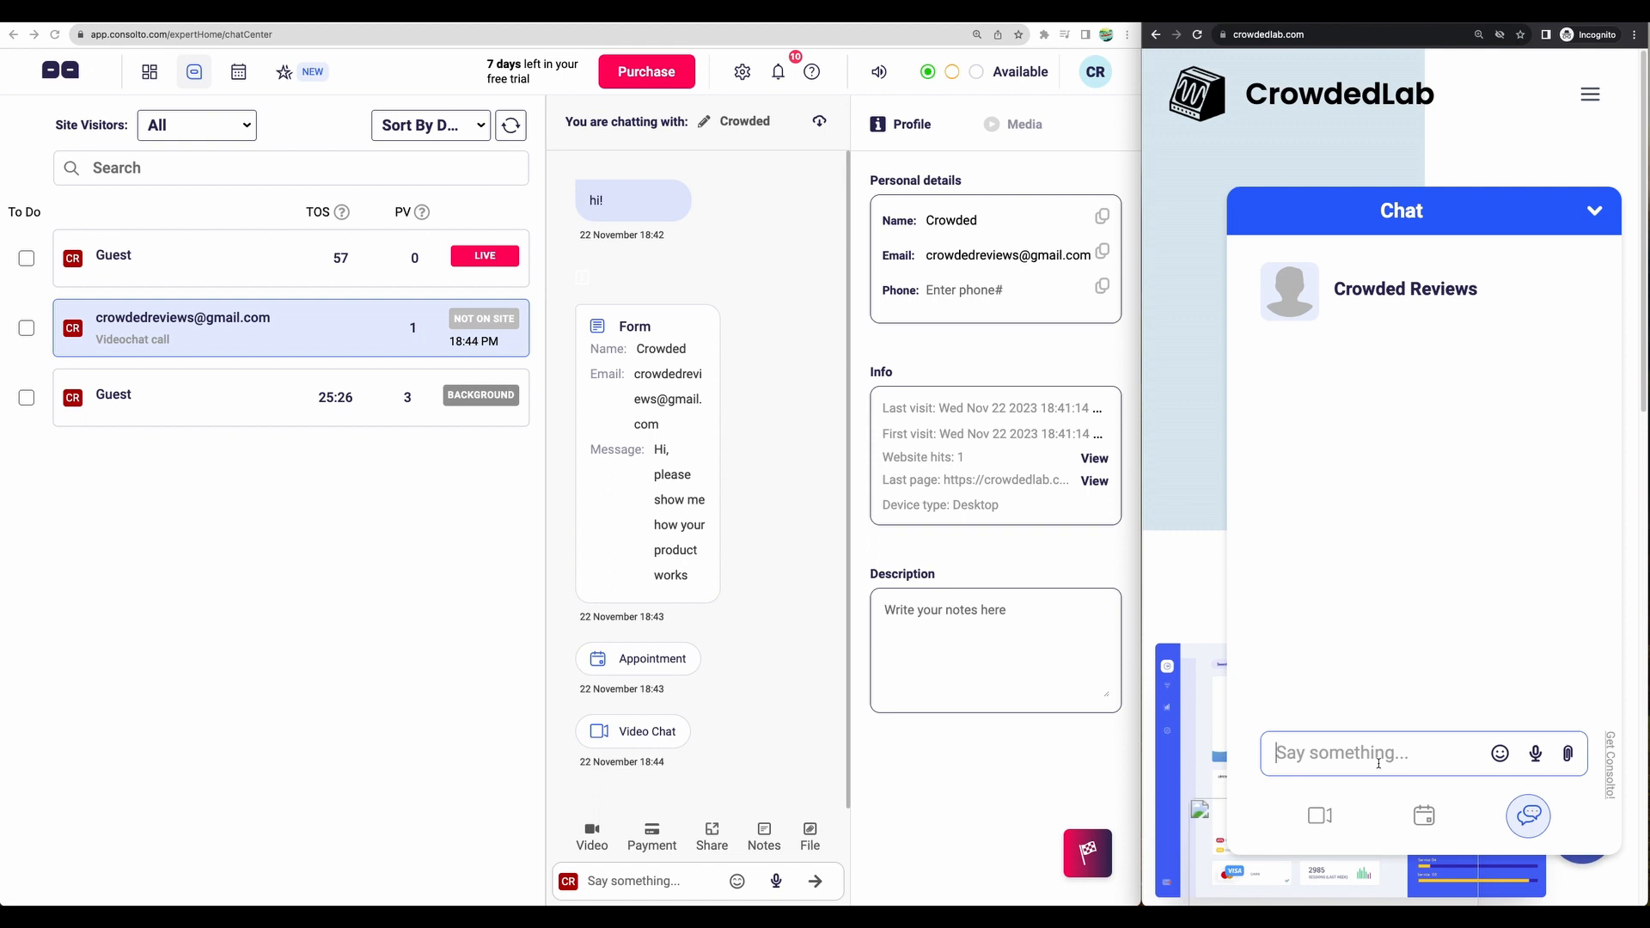
pyautogui.write('hi, can you ')
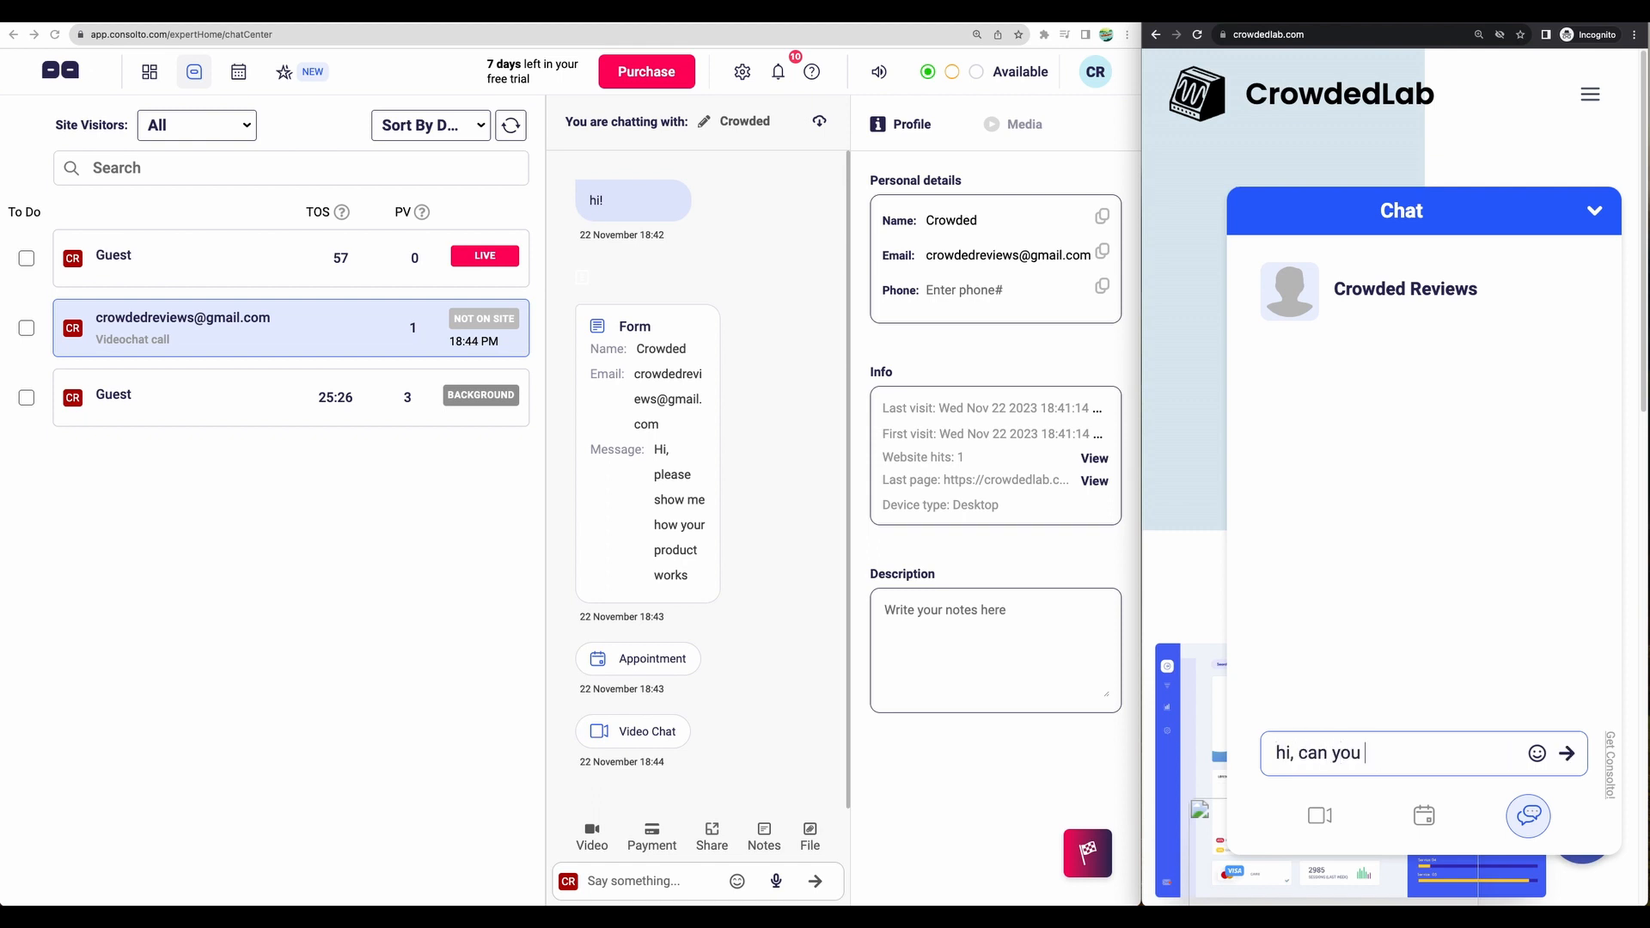
pyautogui.write('explain how your website')
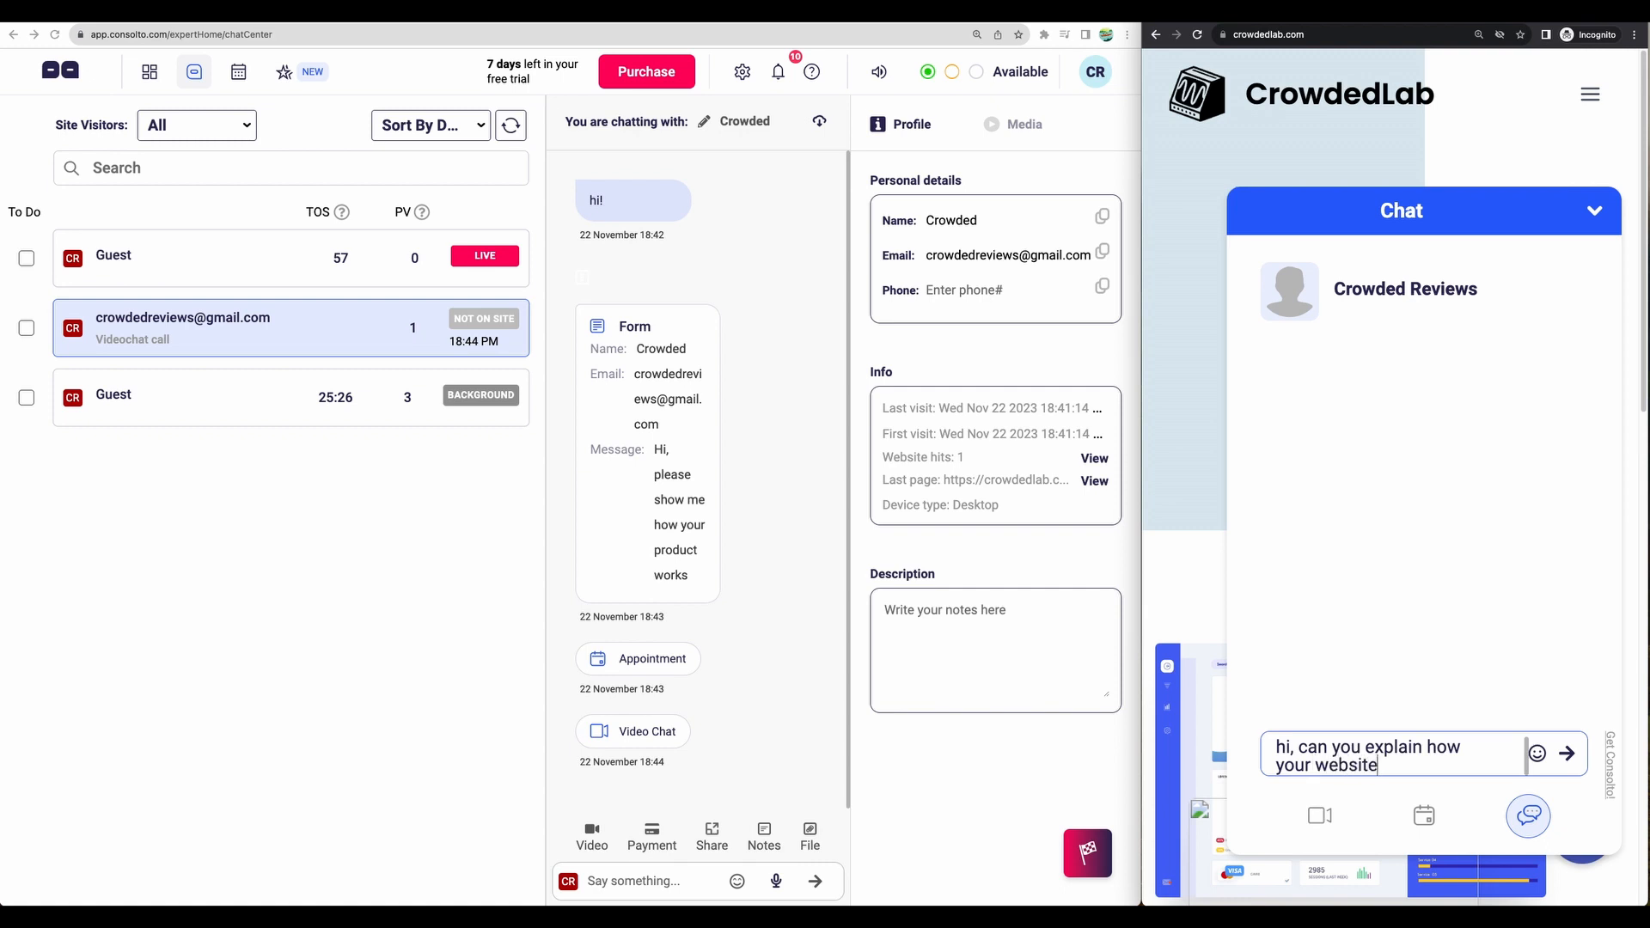
pyautogui.write(' works?')
pyautogui.press('Return')
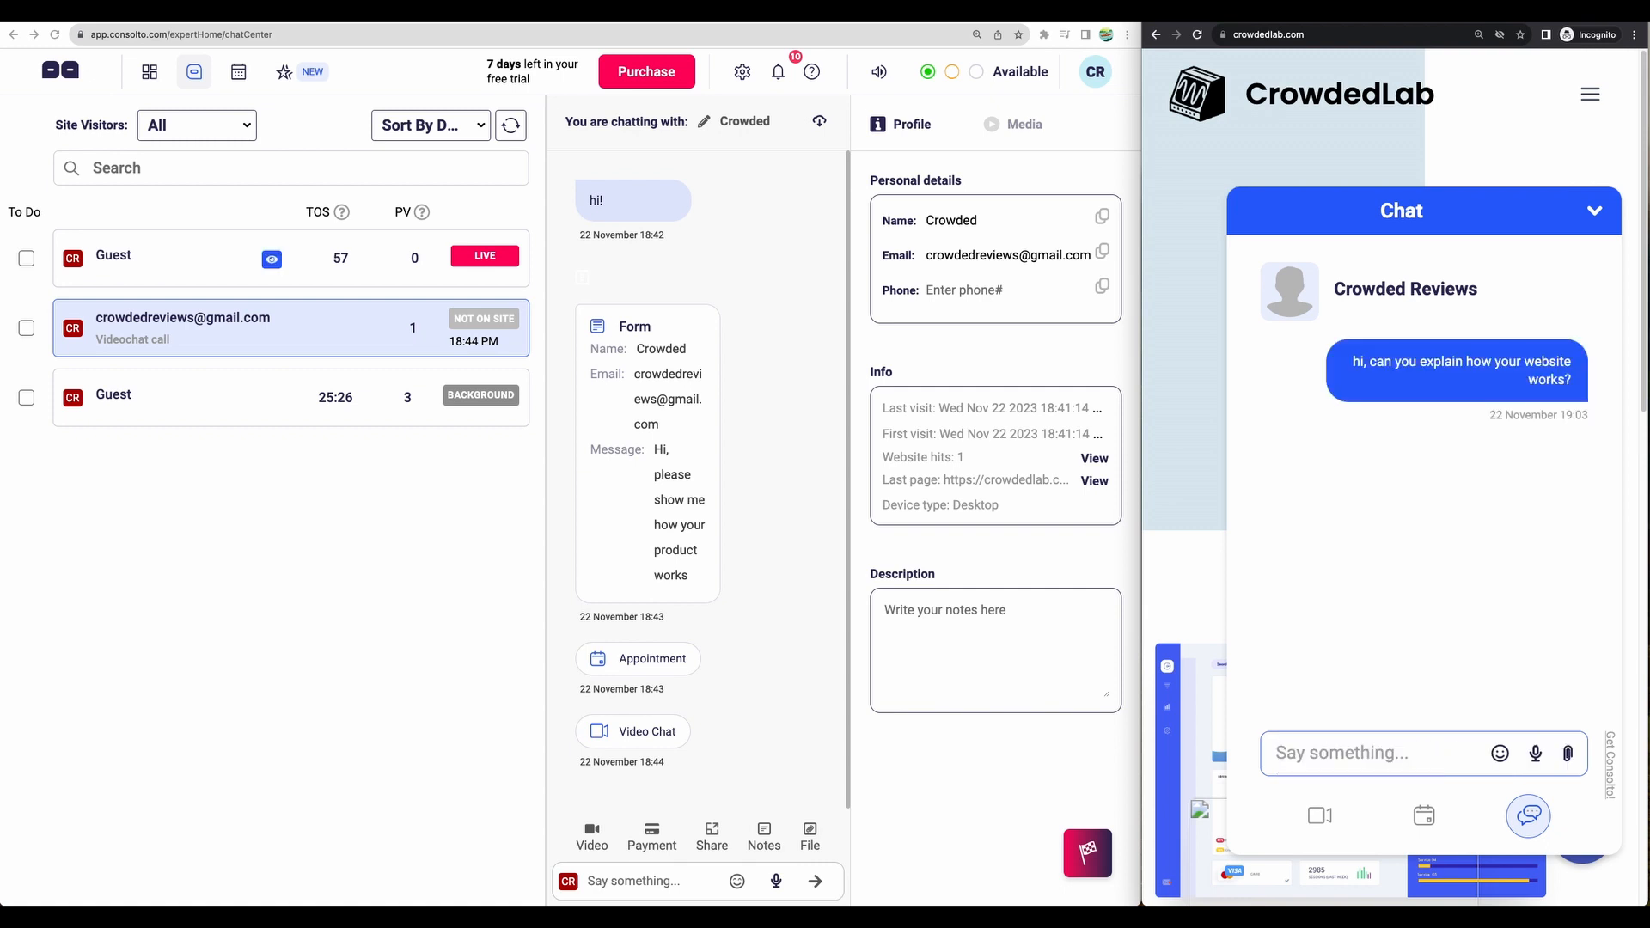
# - Open the live guest's conversation in the Consolto chat center and reply "hi, sure!"
pyautogui.click(176, 258)
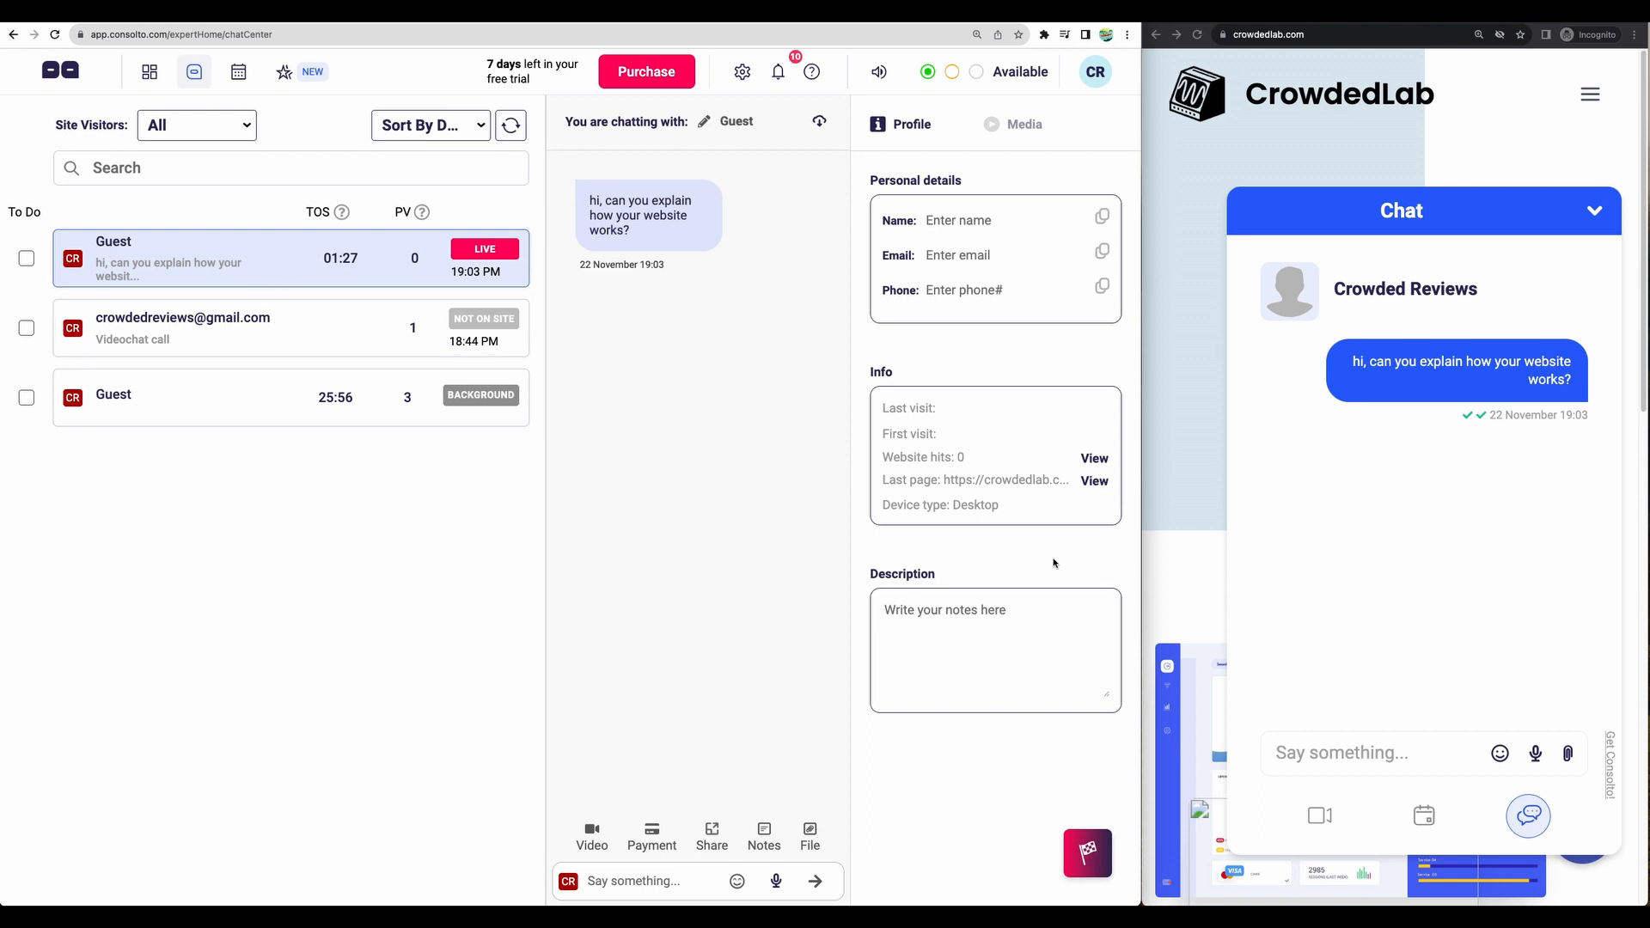
pyautogui.write('hi, sure!')
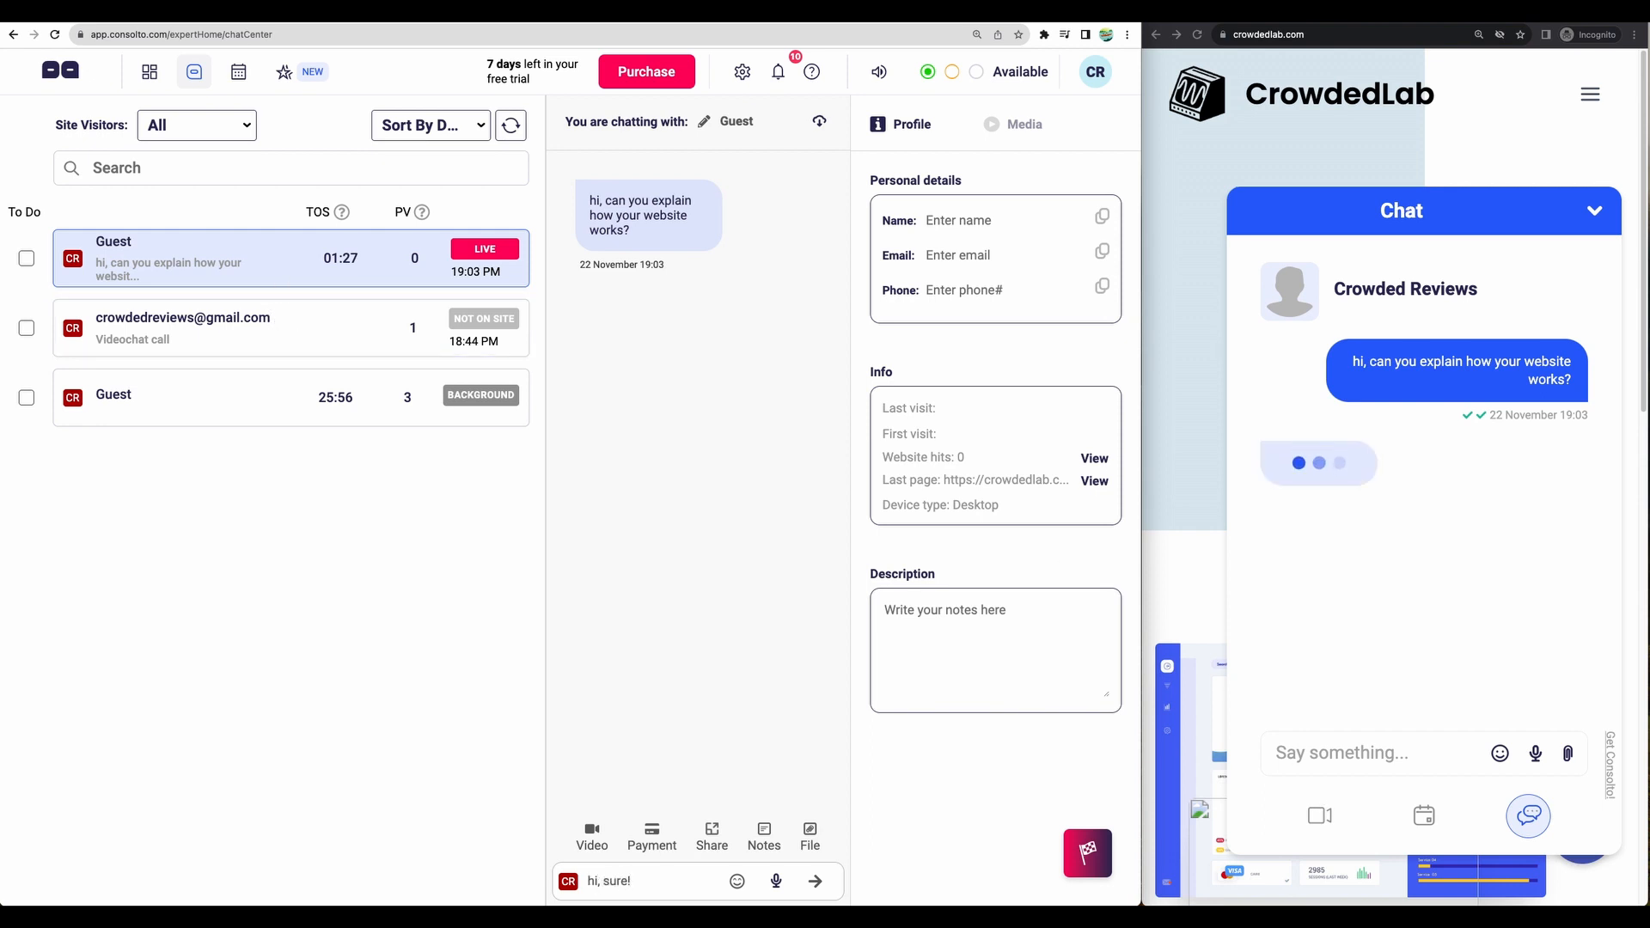
pyautogui.press('Return')
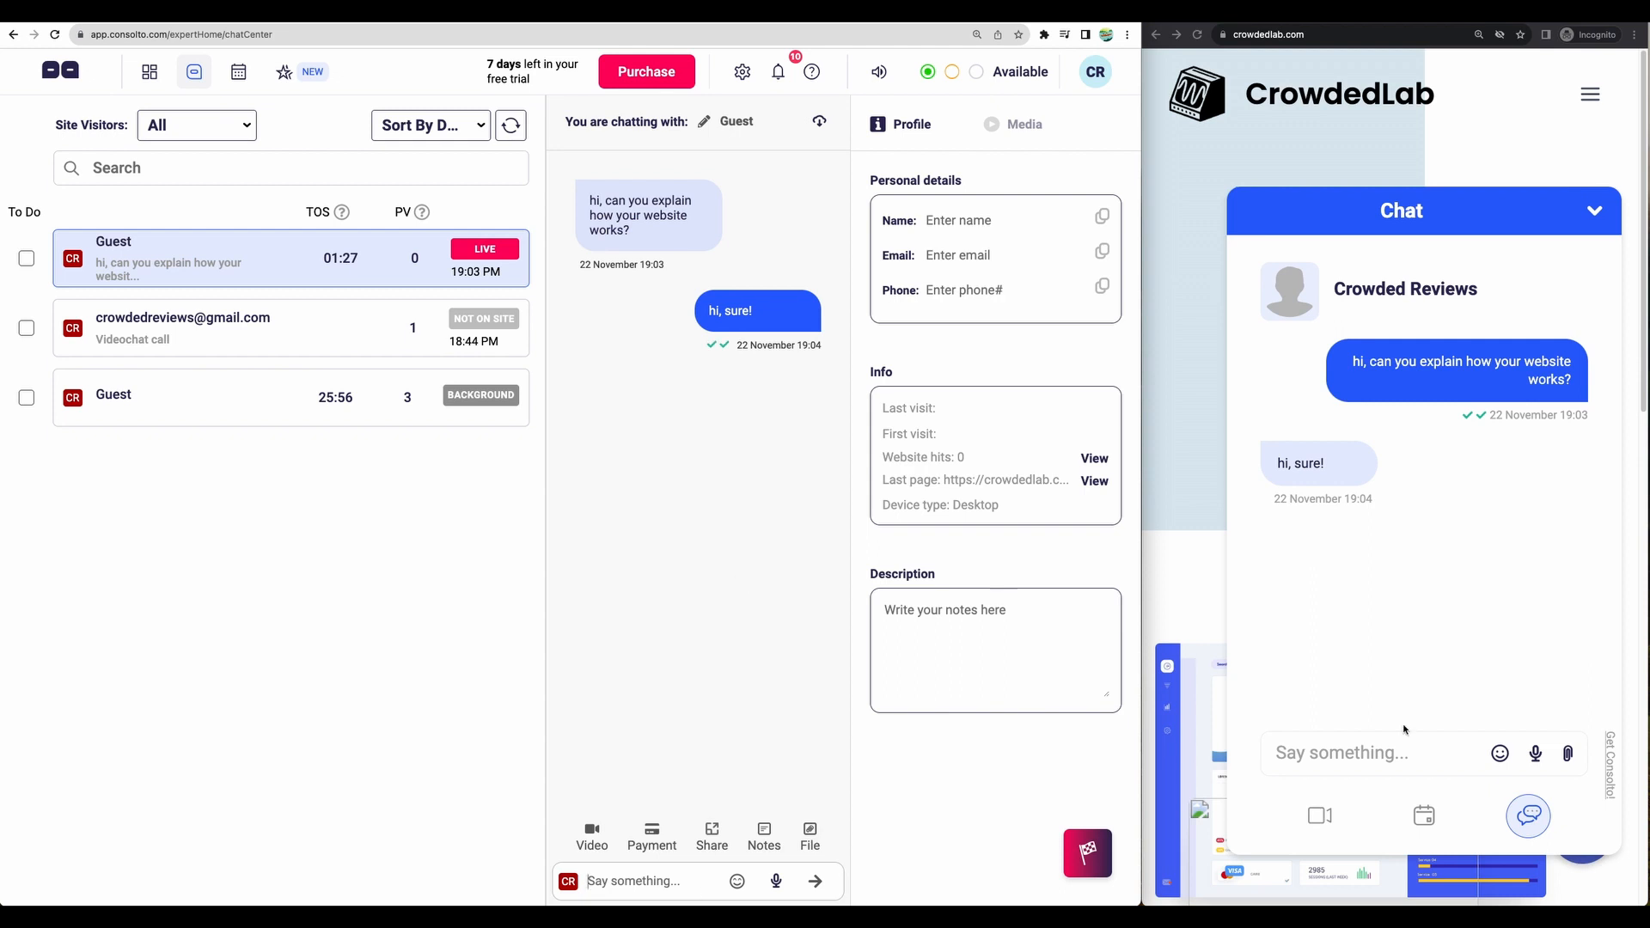
# - Answer "thank you very much!" as the visitor in the website widget's chat
pyautogui.click(1347, 752)
pyautogui.write('thank you very much!')
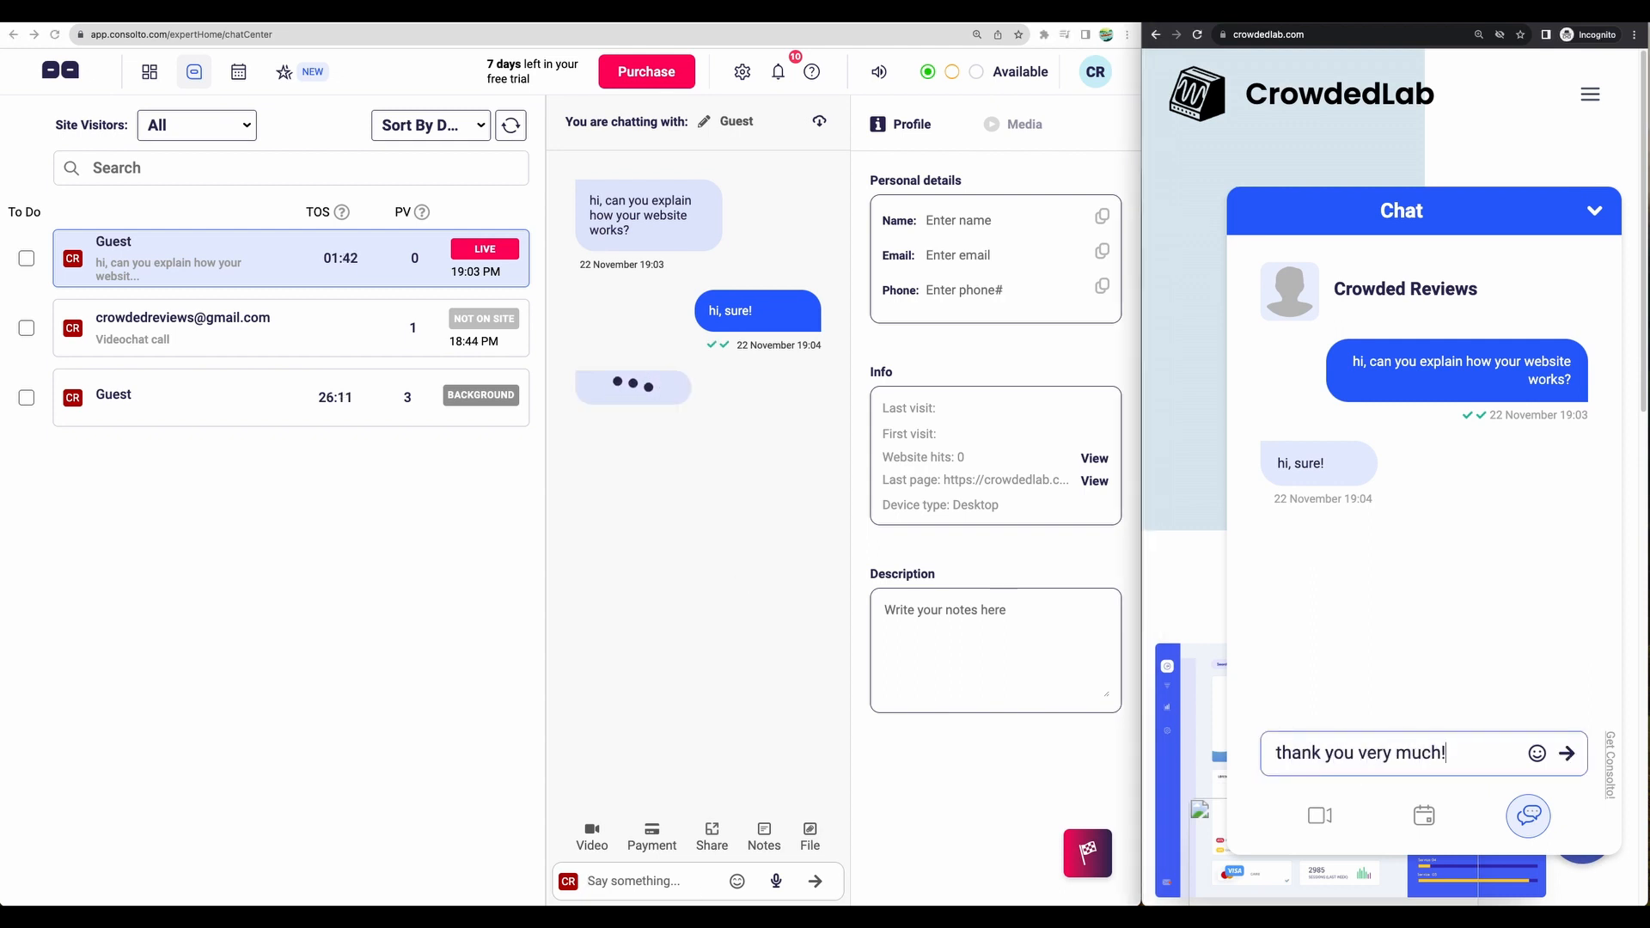
pyautogui.press('Return')
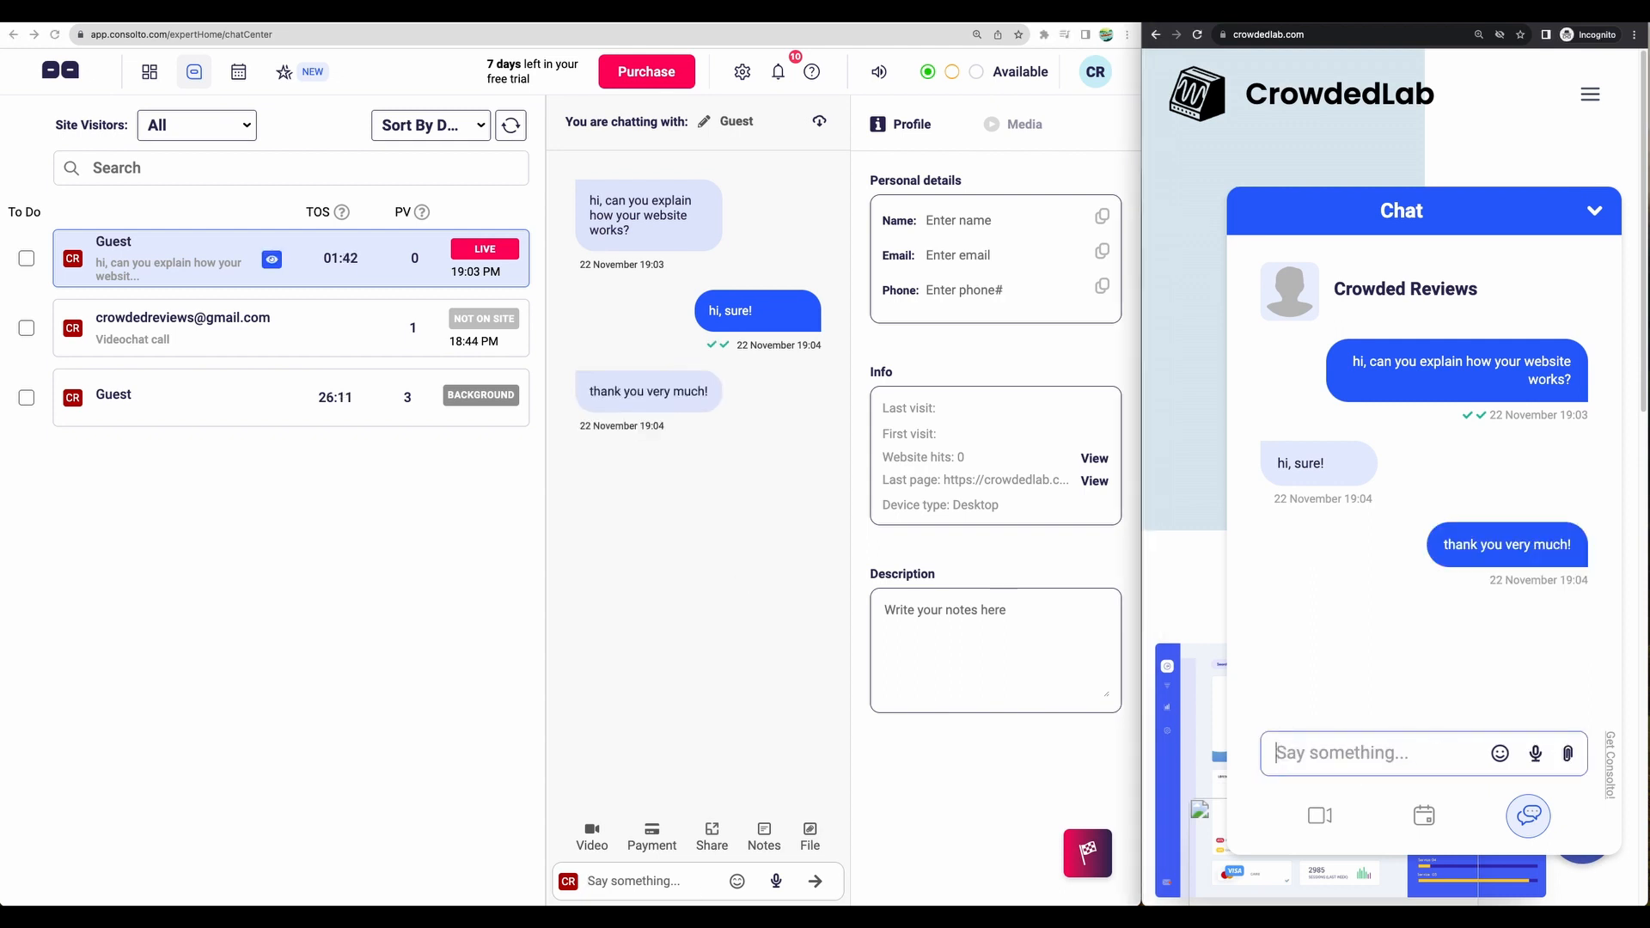
# - Choose Thursday, November 23, 2023 at 12:30 AM for a meeting in the visitor widget and proceed to the contact details
pyautogui.click(1428, 823)
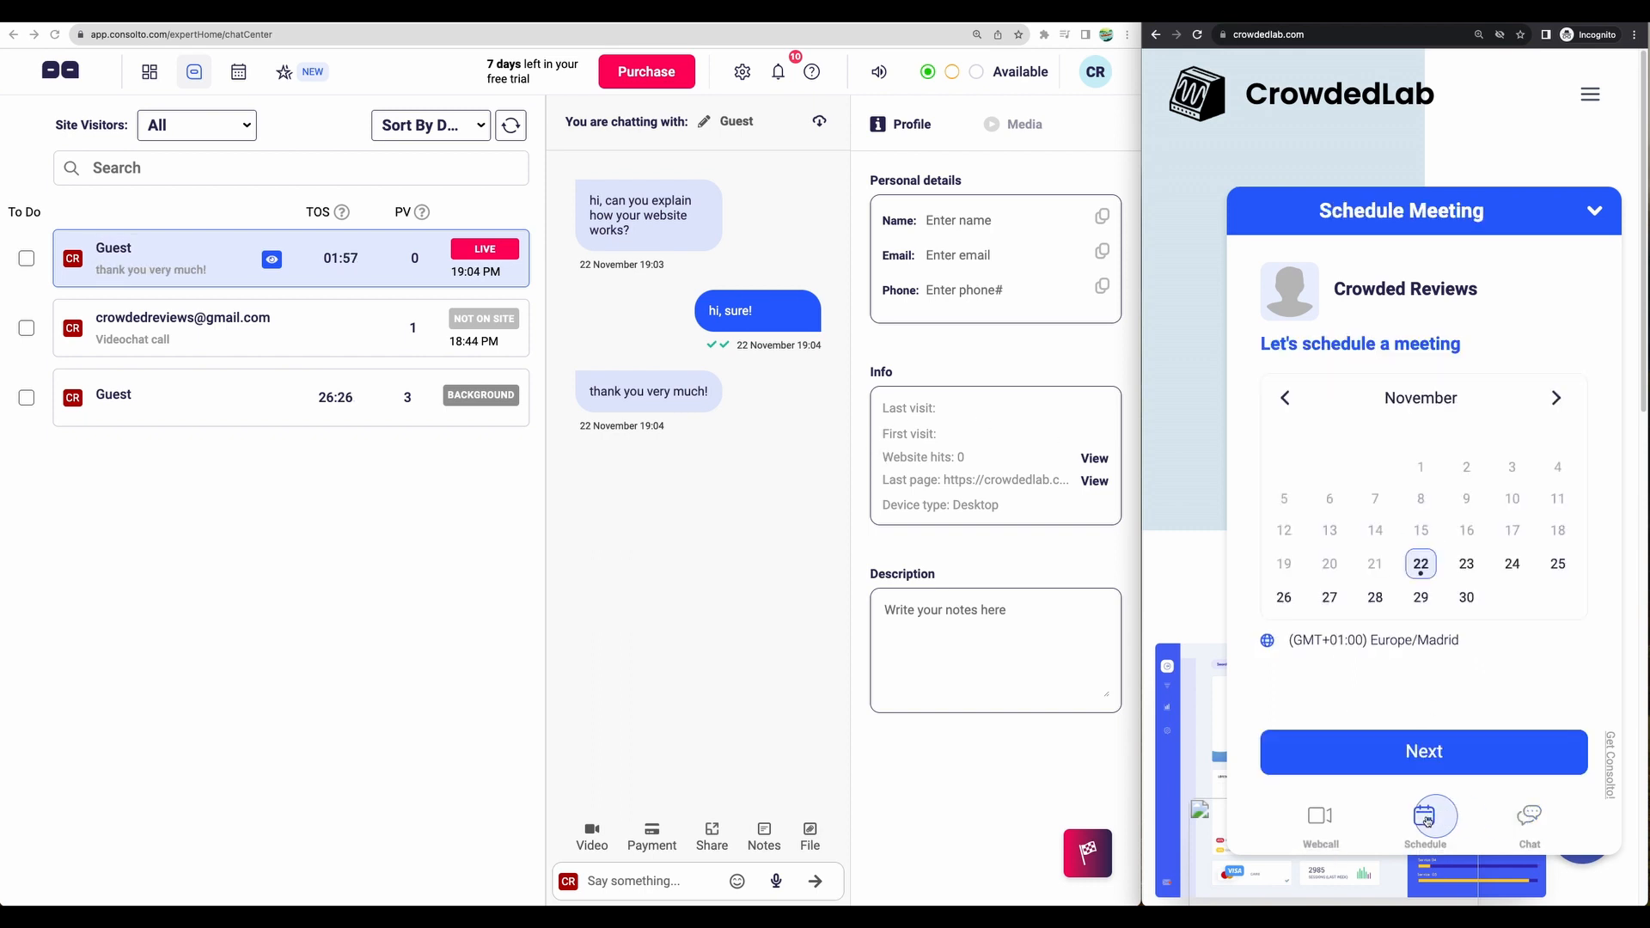
pyautogui.click(1467, 566)
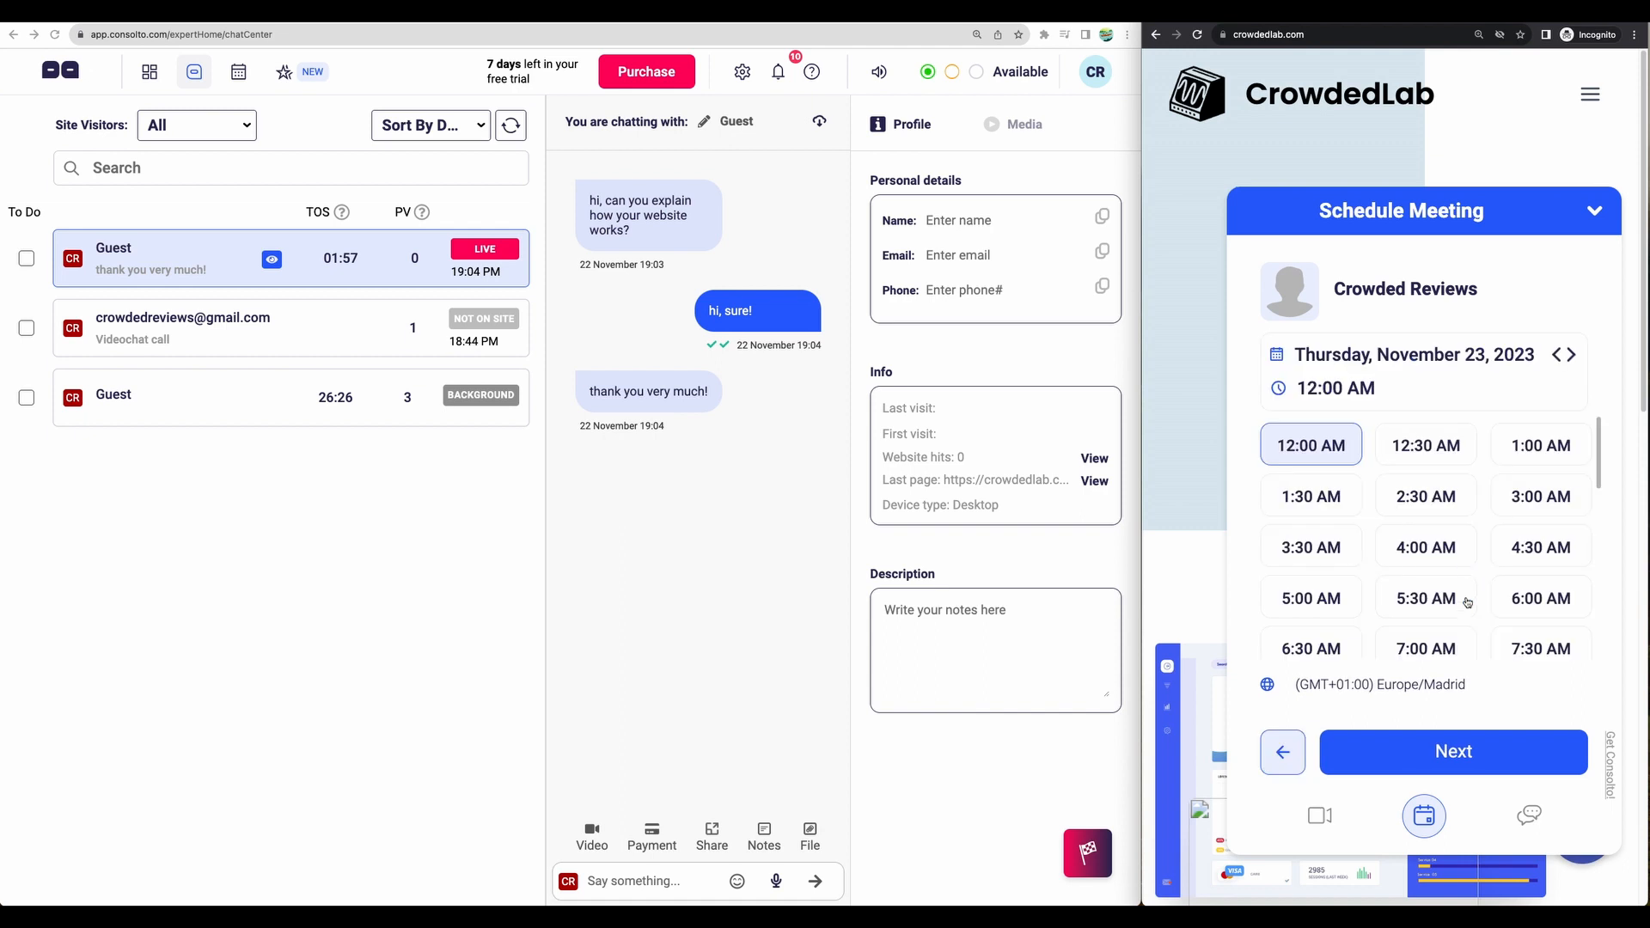
pyautogui.click(1425, 447)
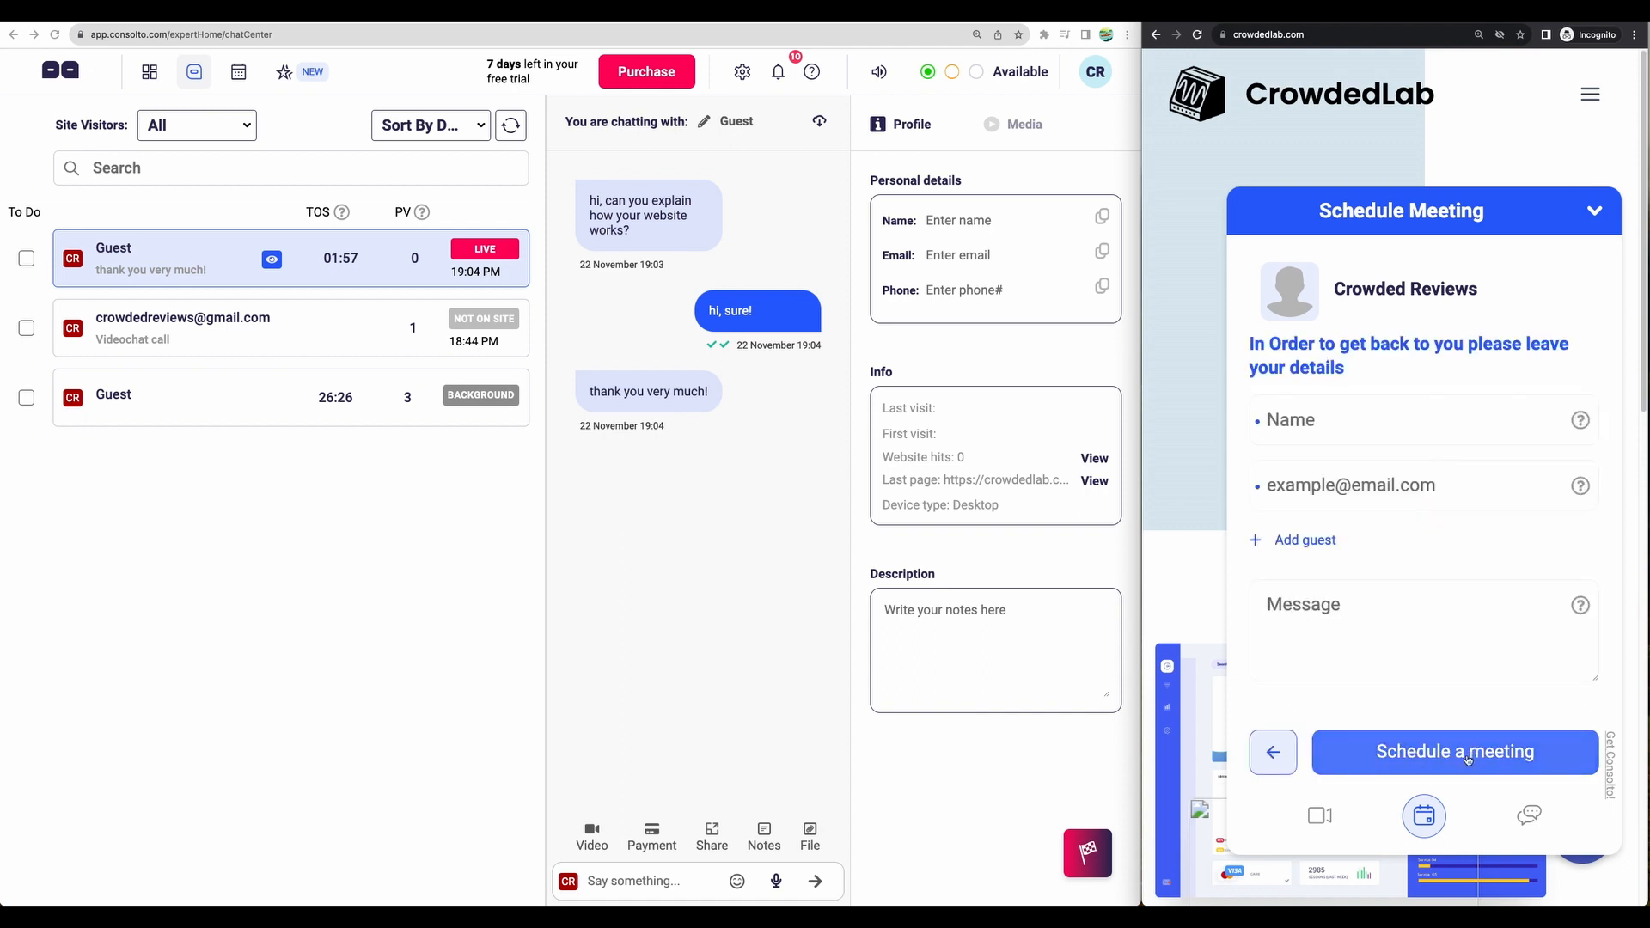
# - Fill in the widget's meeting form with name CrowdedLab, the contact's e-mail and message "Hi, can you please do a live demo?" and schedule the meeting
pyautogui.write('Hi, can')
pyautogui.write(' you please ')
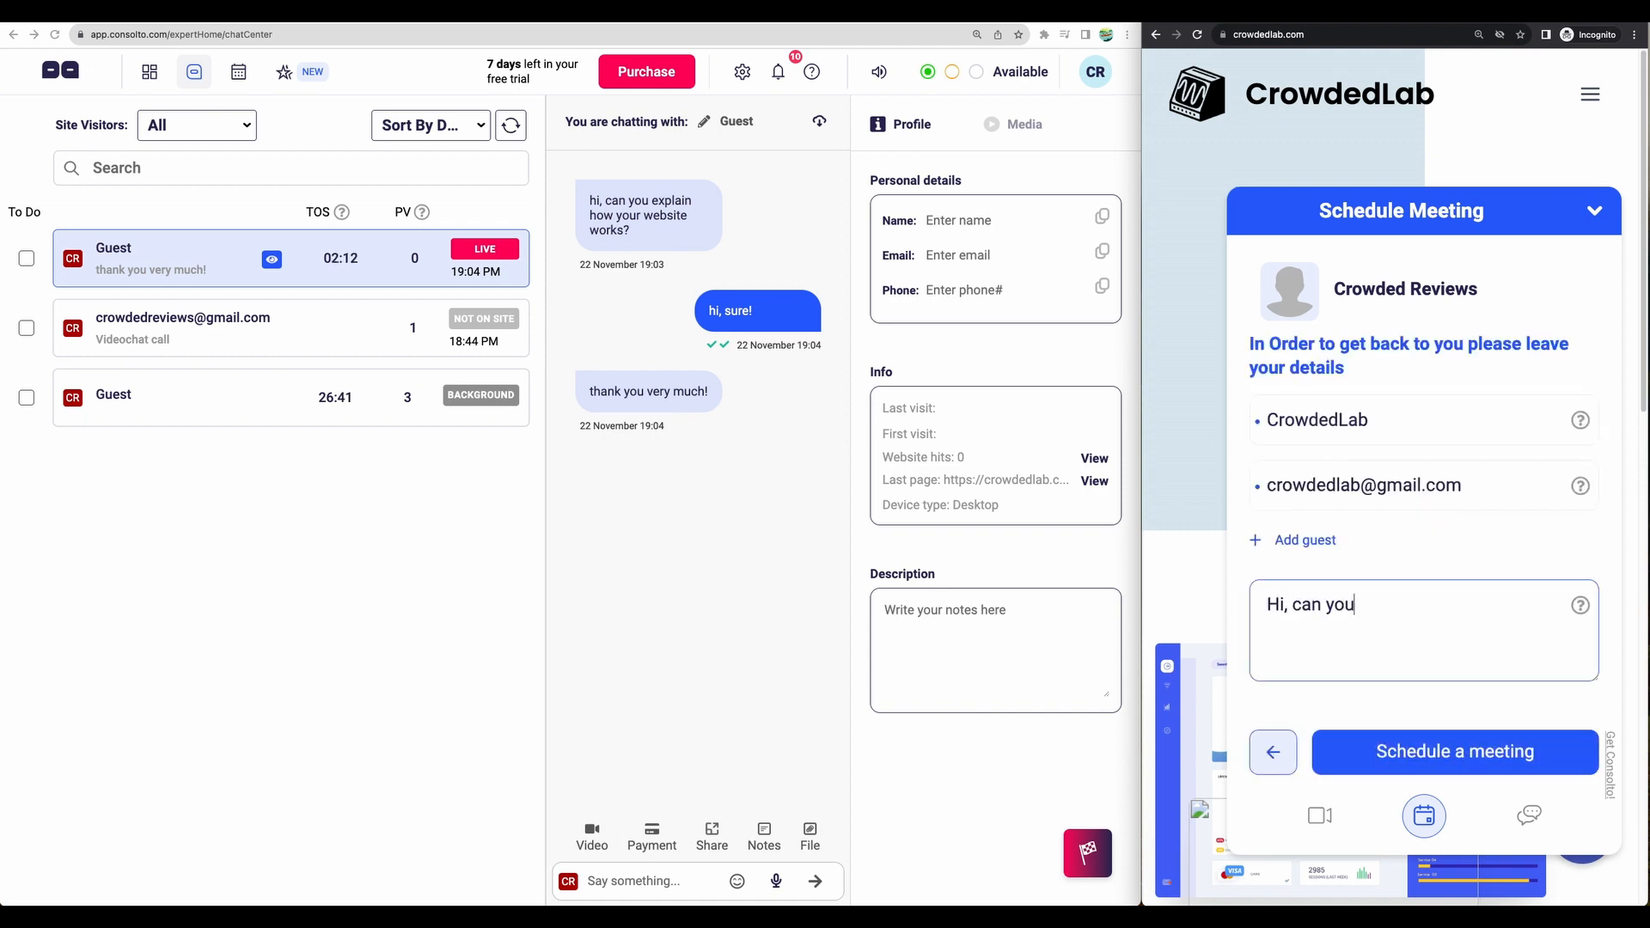
pyautogui.write('do a live dem')
pyautogui.write('o?')
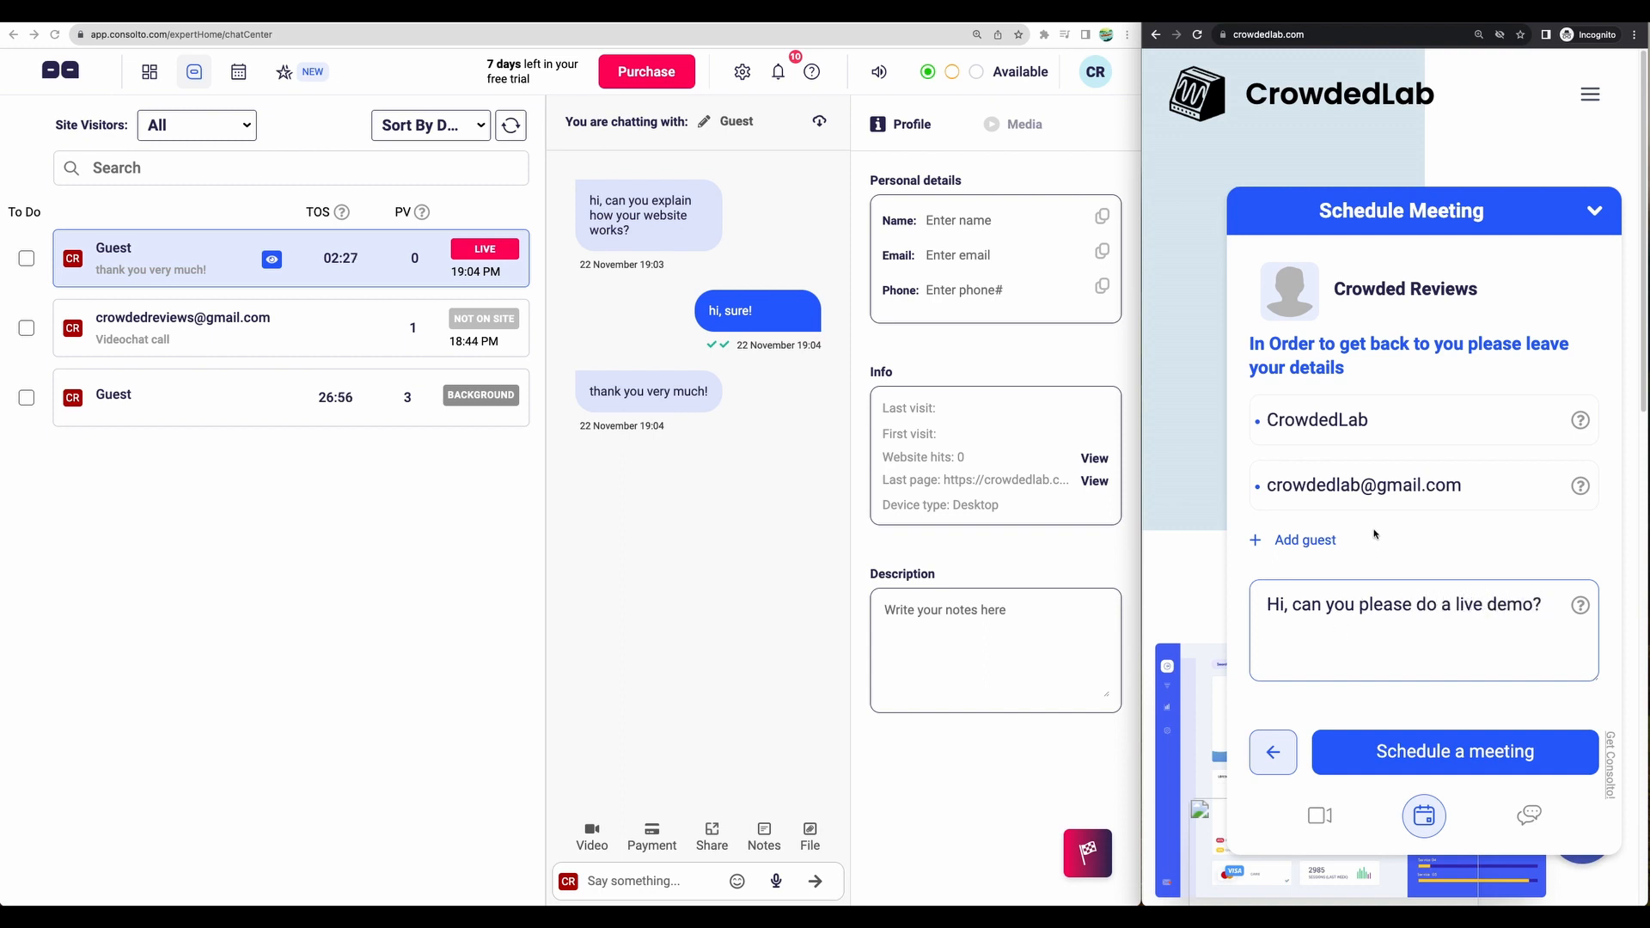
pyautogui.click(1469, 763)
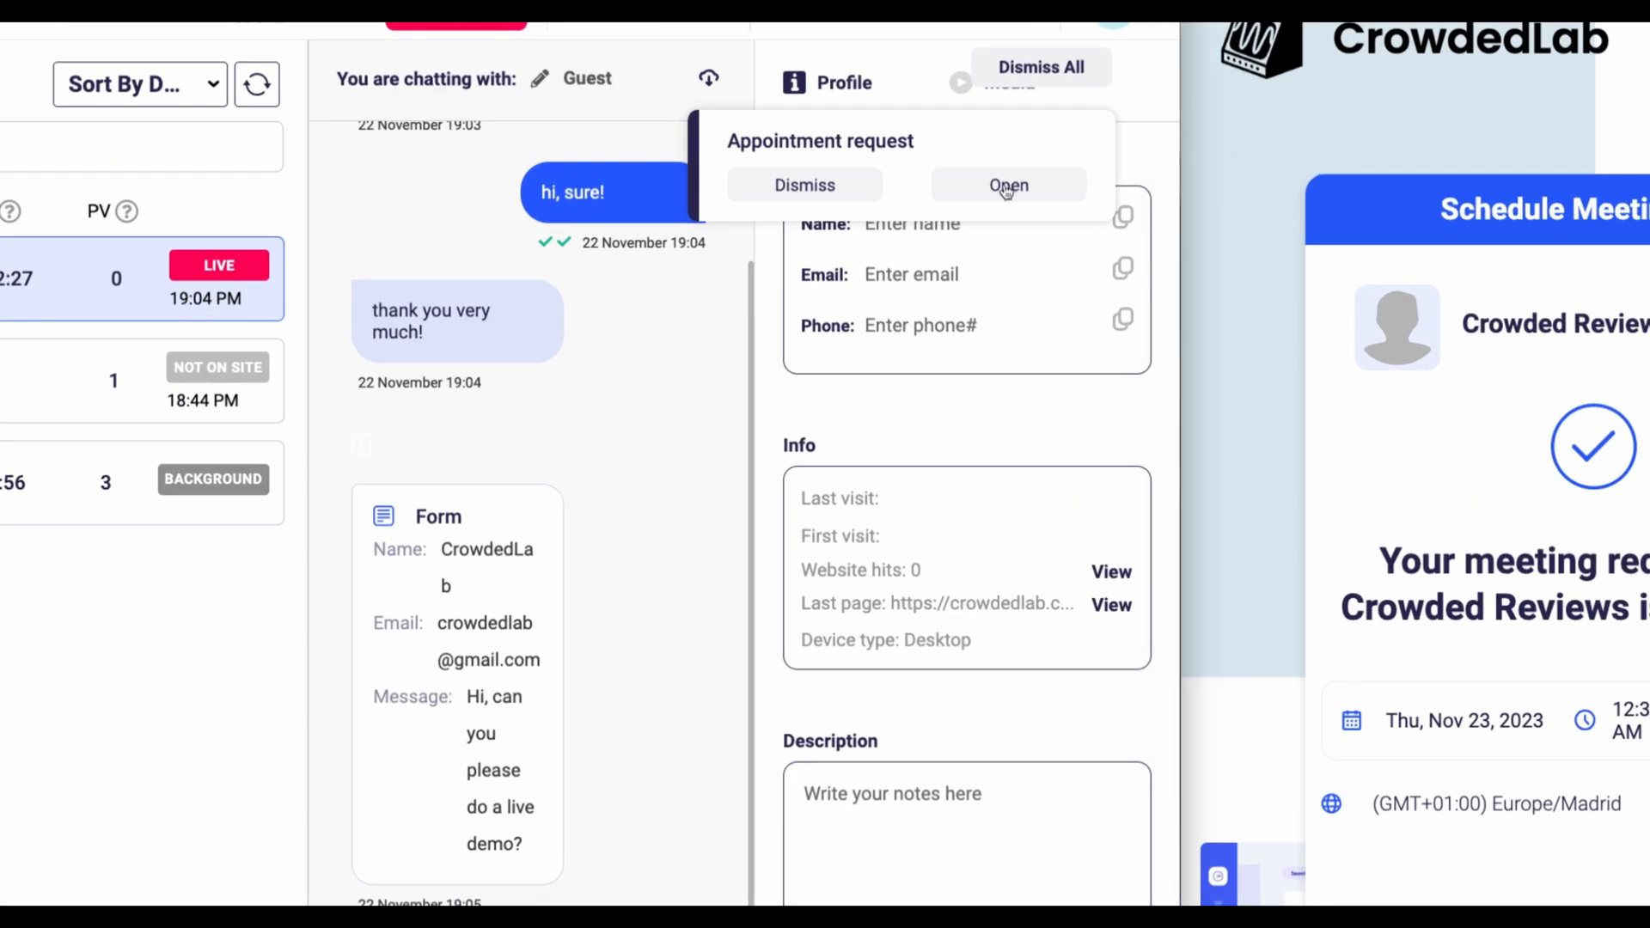
# - Open the new appointment request in the Consolto calendar and view the Thursday, November 23 meeting's details
pyautogui.click(1007, 187)
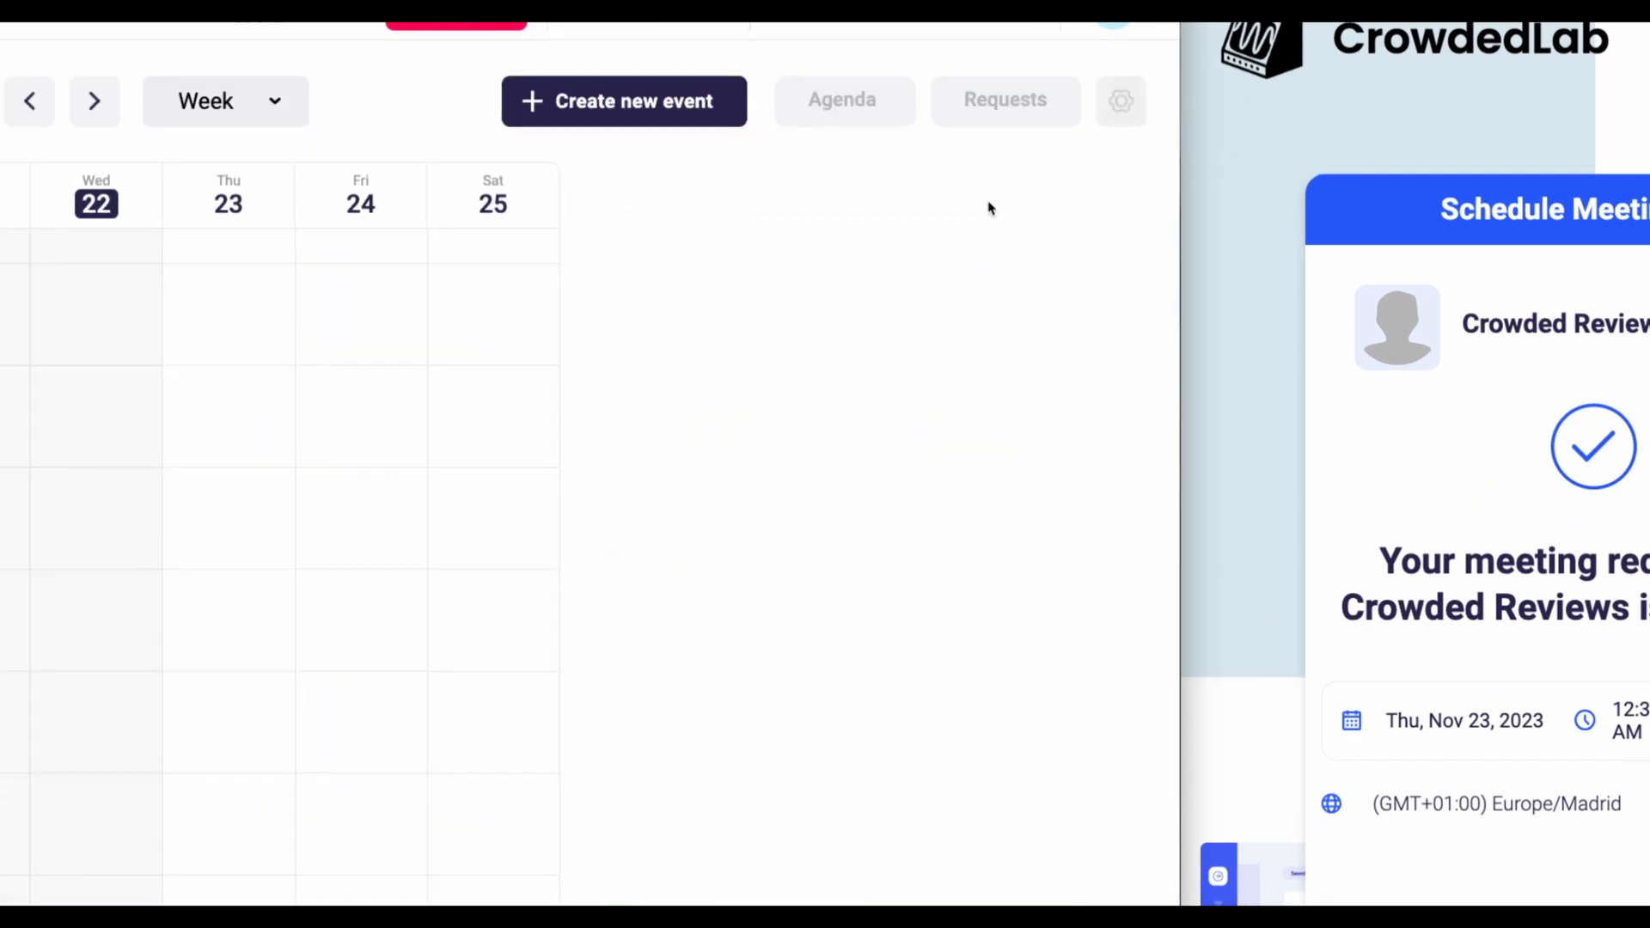
pyautogui.moveTo(466, 268)
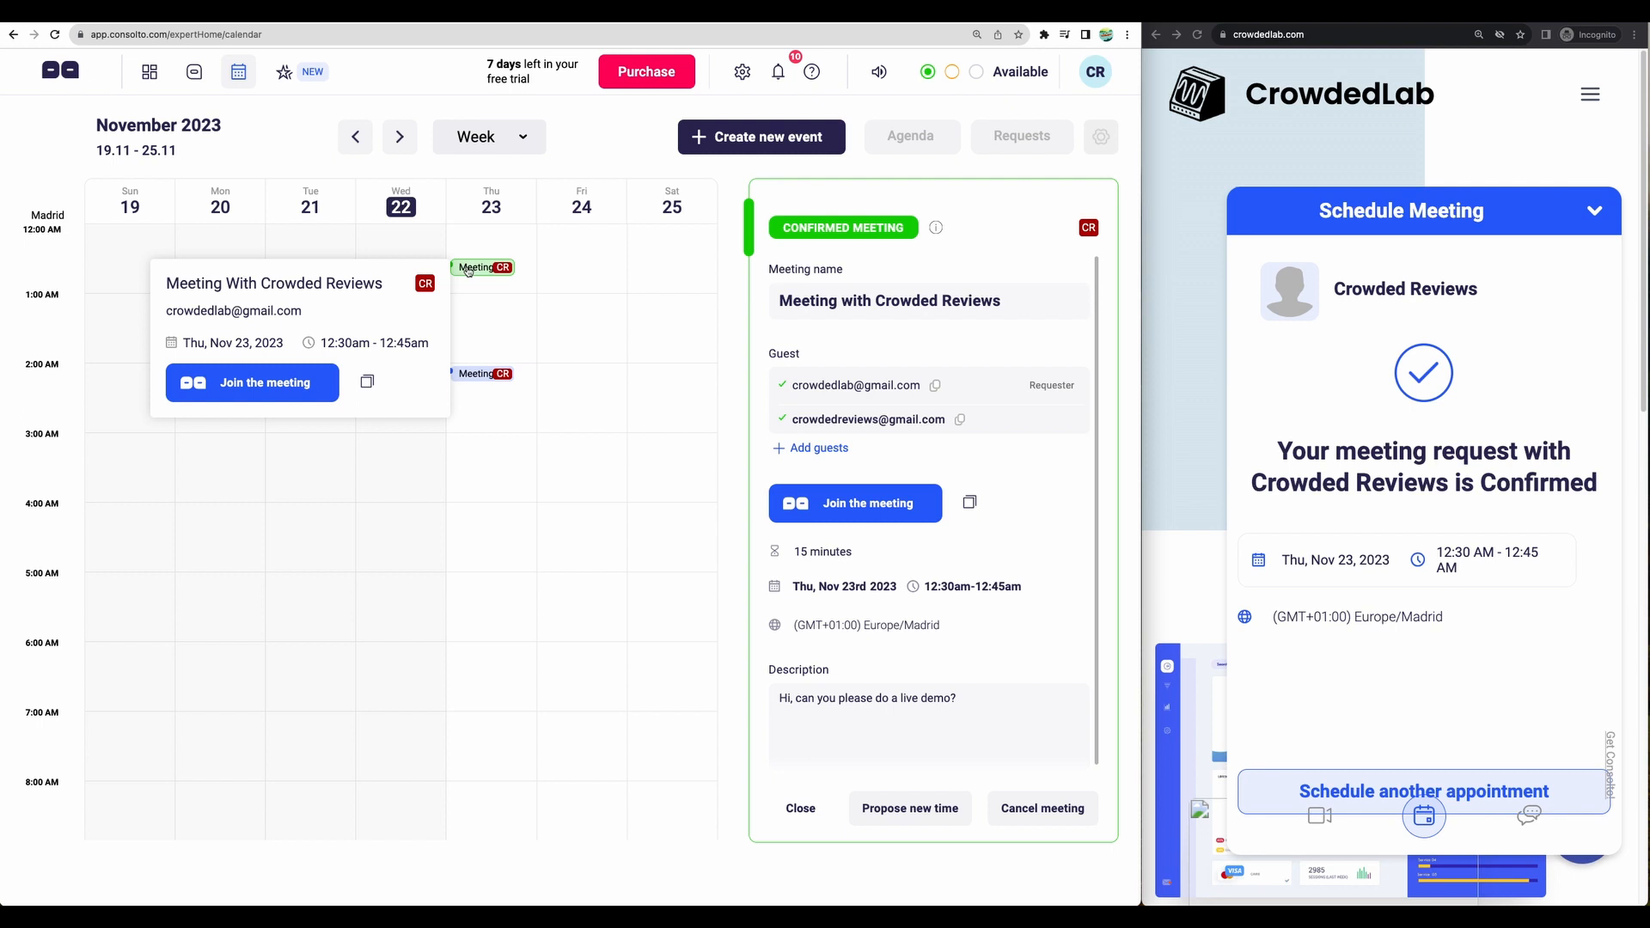
# - Run a test video call from the visitor widget, answering it as a voice call in Consolto and hanging up
pyautogui.click(1320, 814)
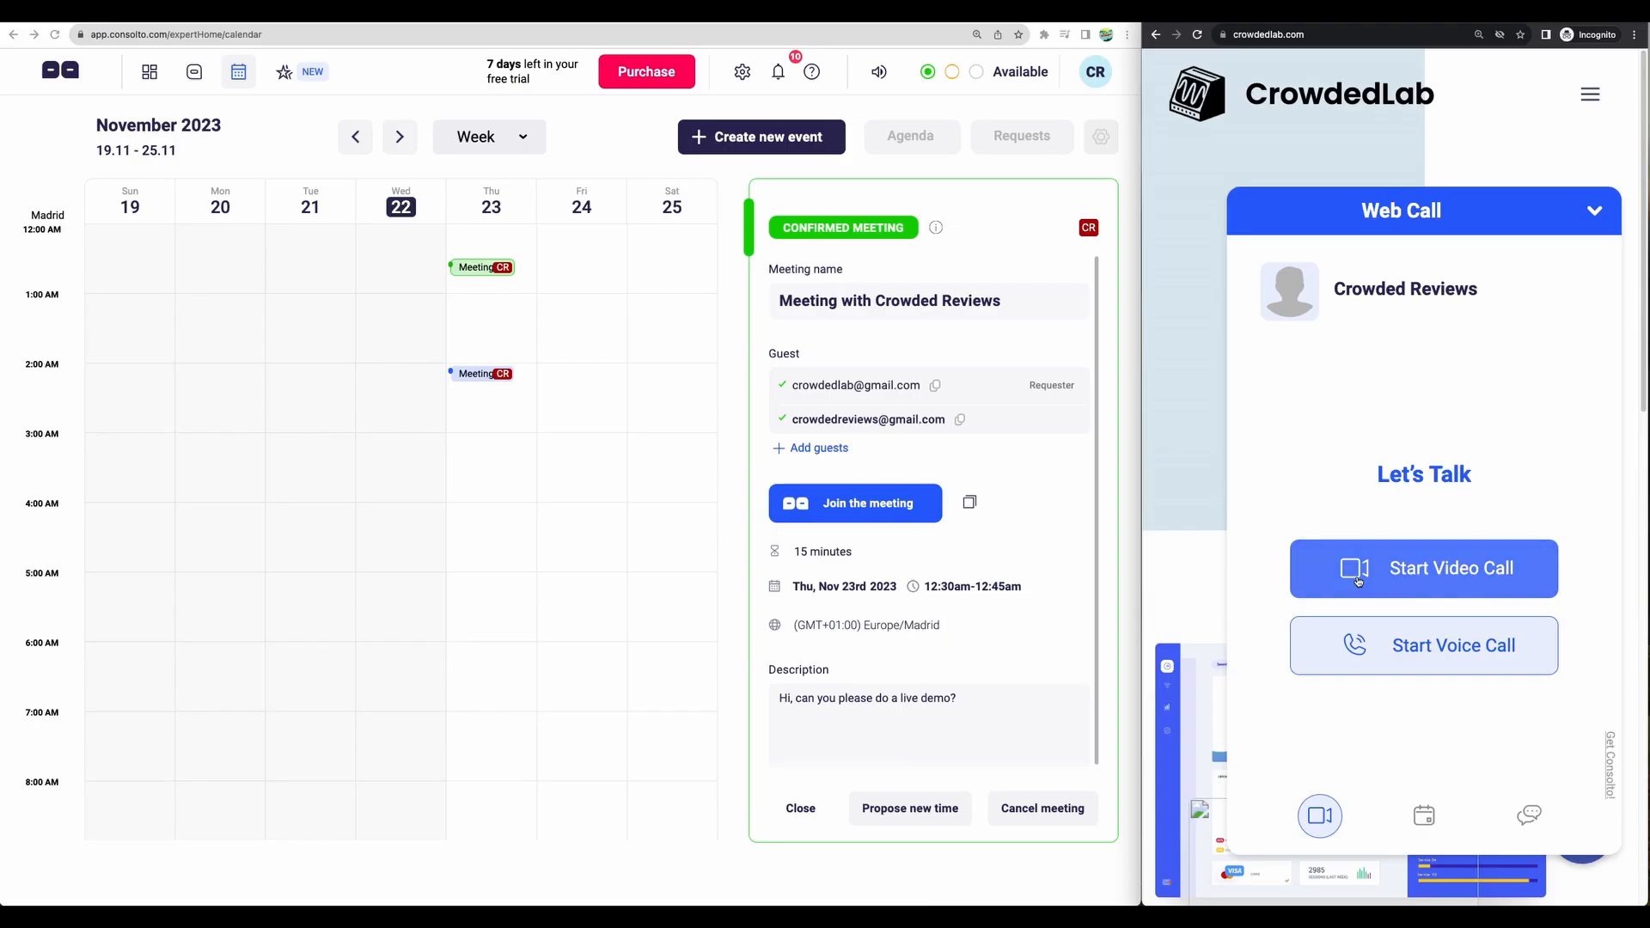
pyautogui.click(1358, 581)
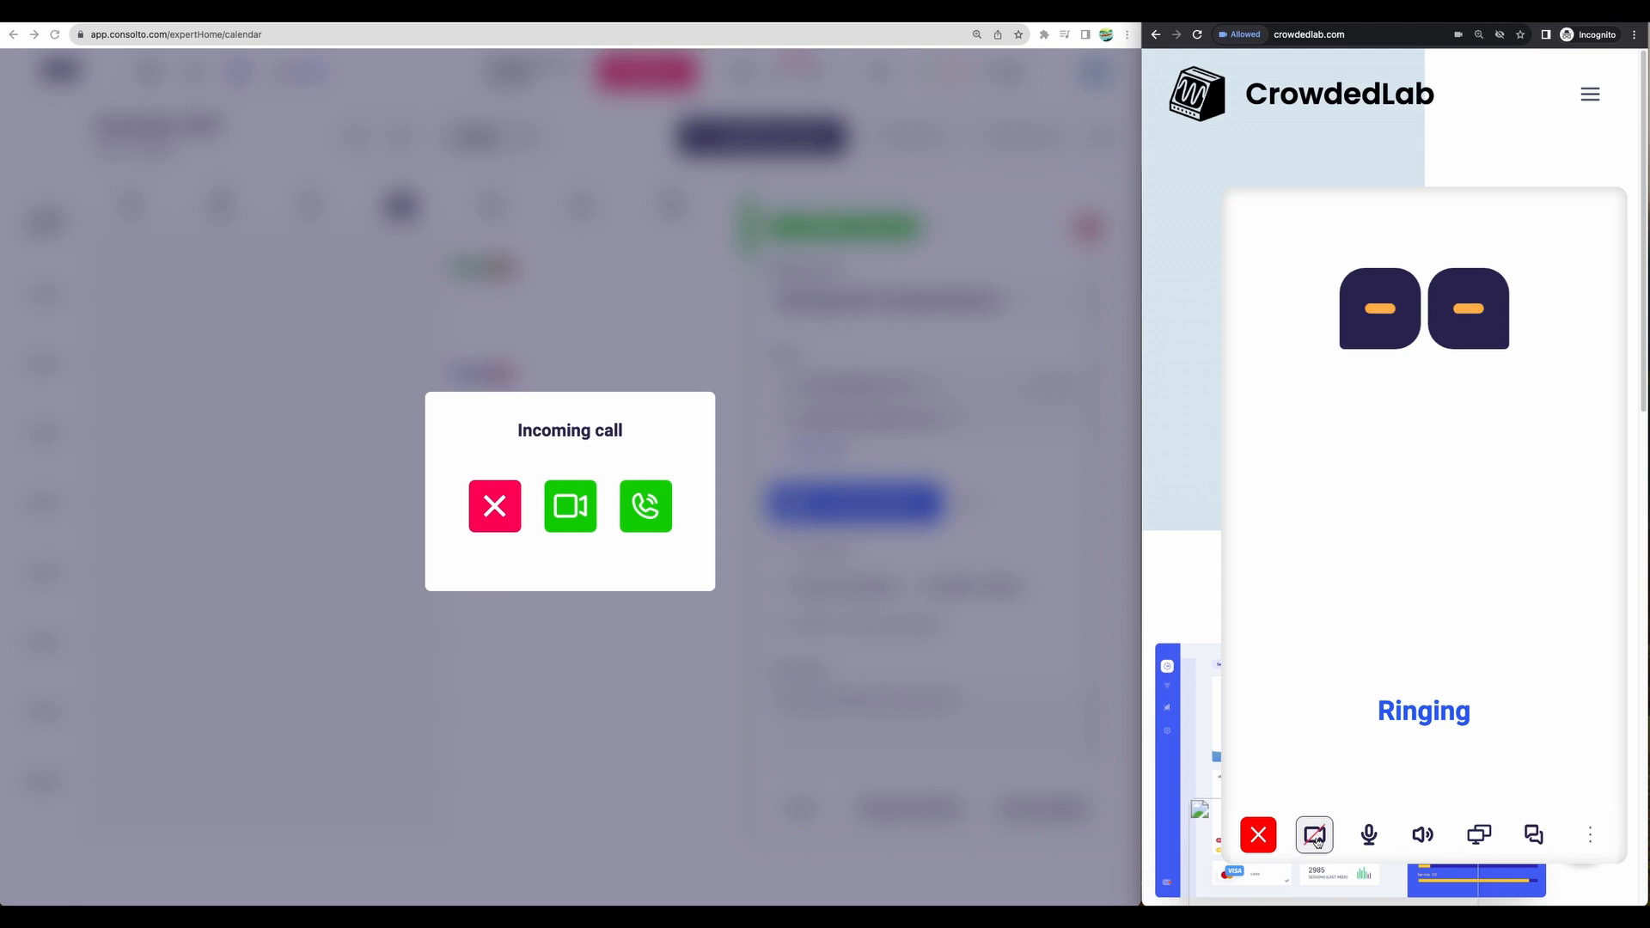
pyautogui.click(645, 506)
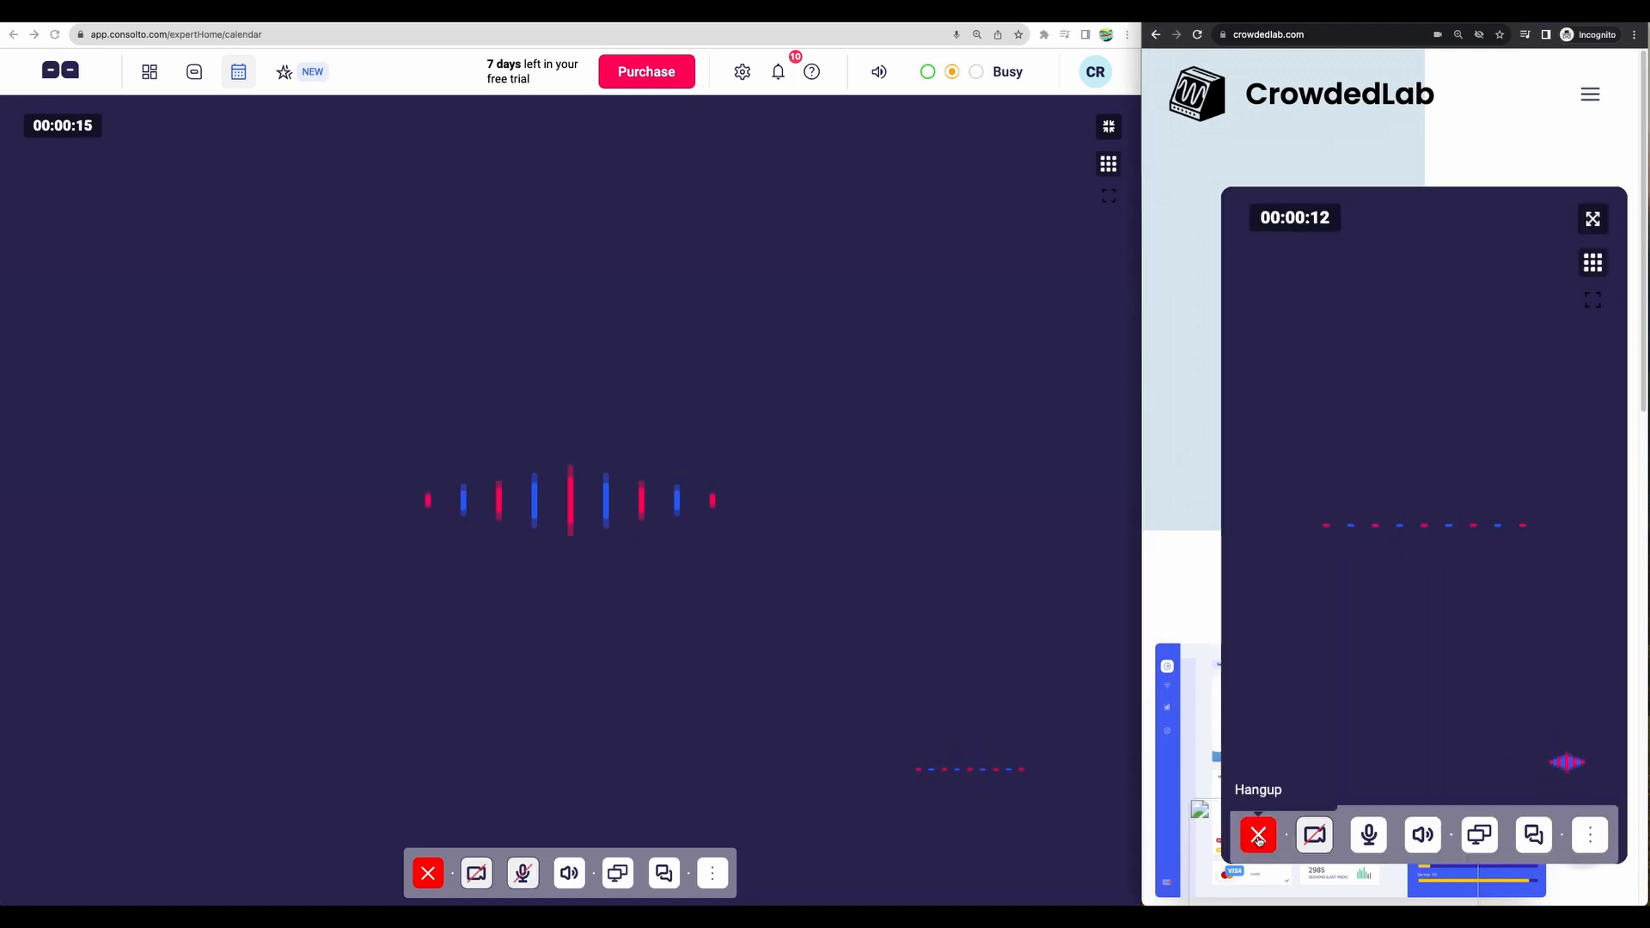
pyautogui.click(1256, 842)
pyautogui.click(579, 505)
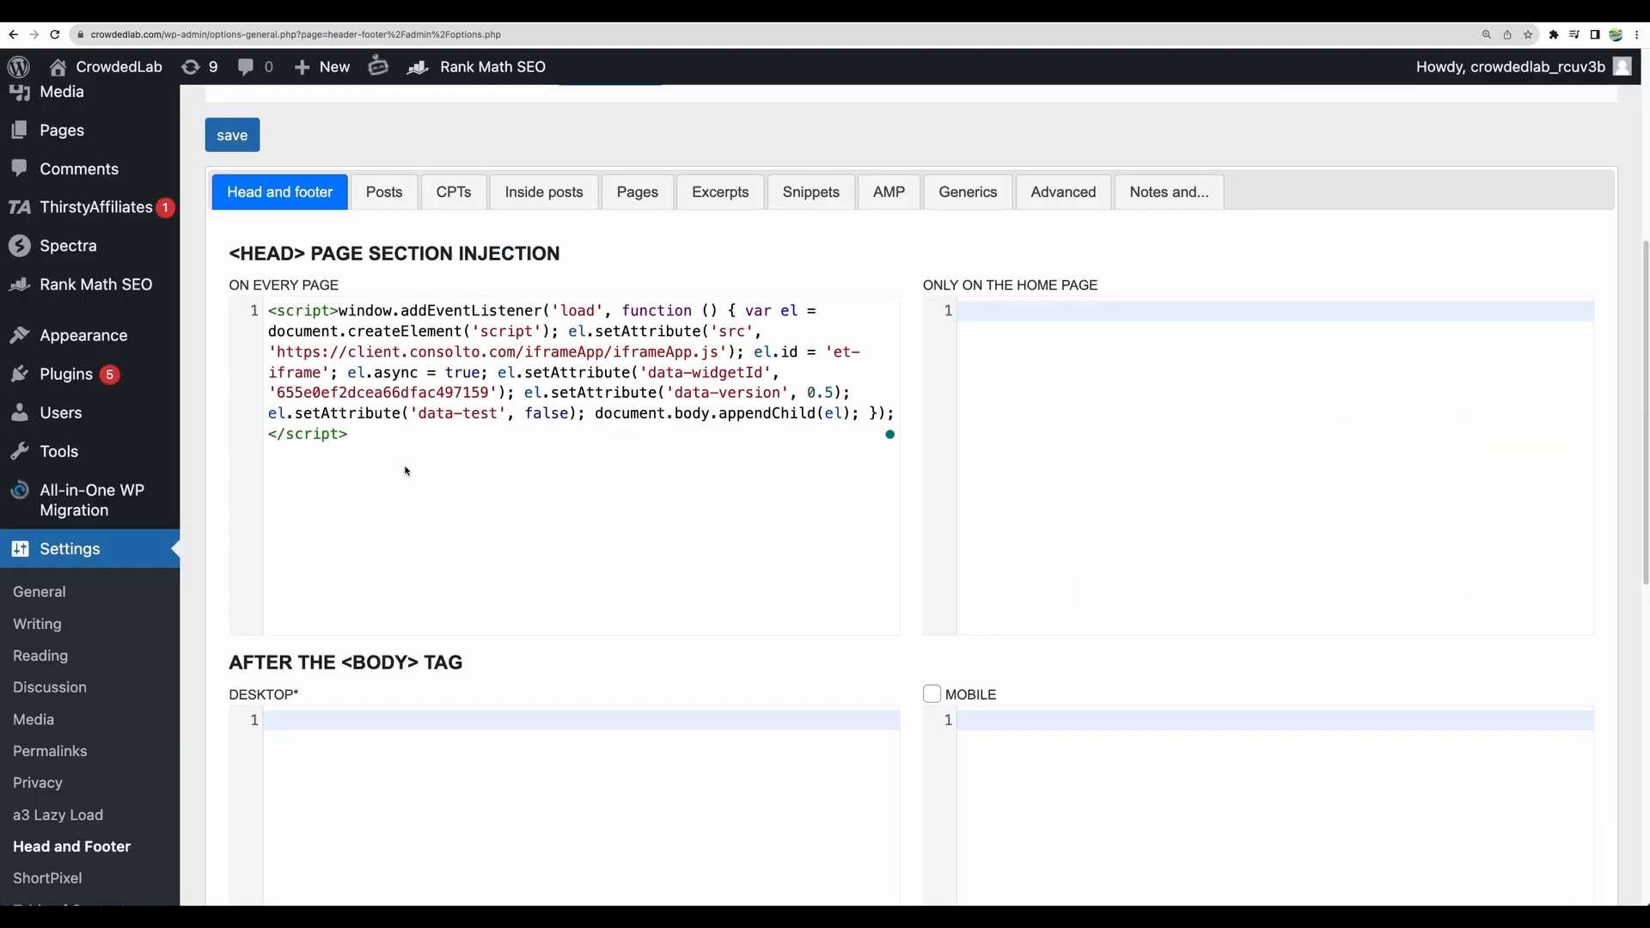
# - Highlight the every-page head script in WordPress and copy the widget's installation code from Consolto's Installation settings
pyautogui.moveTo(398, 455); pyautogui.dragTo(267, 314)
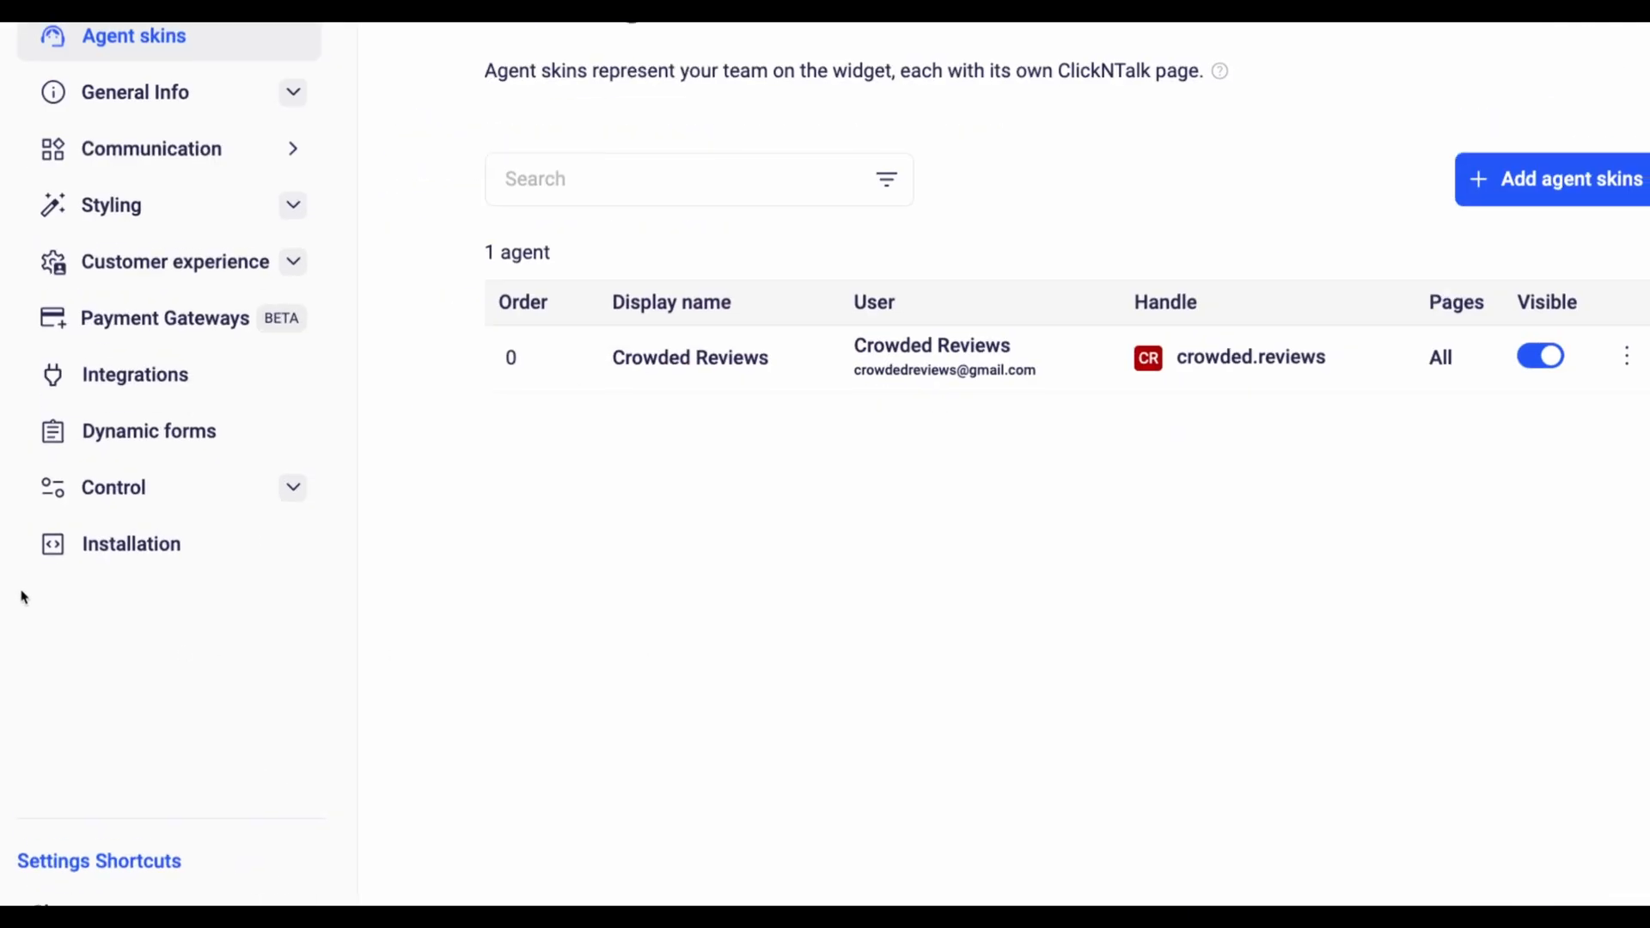
pyautogui.click(85, 544)
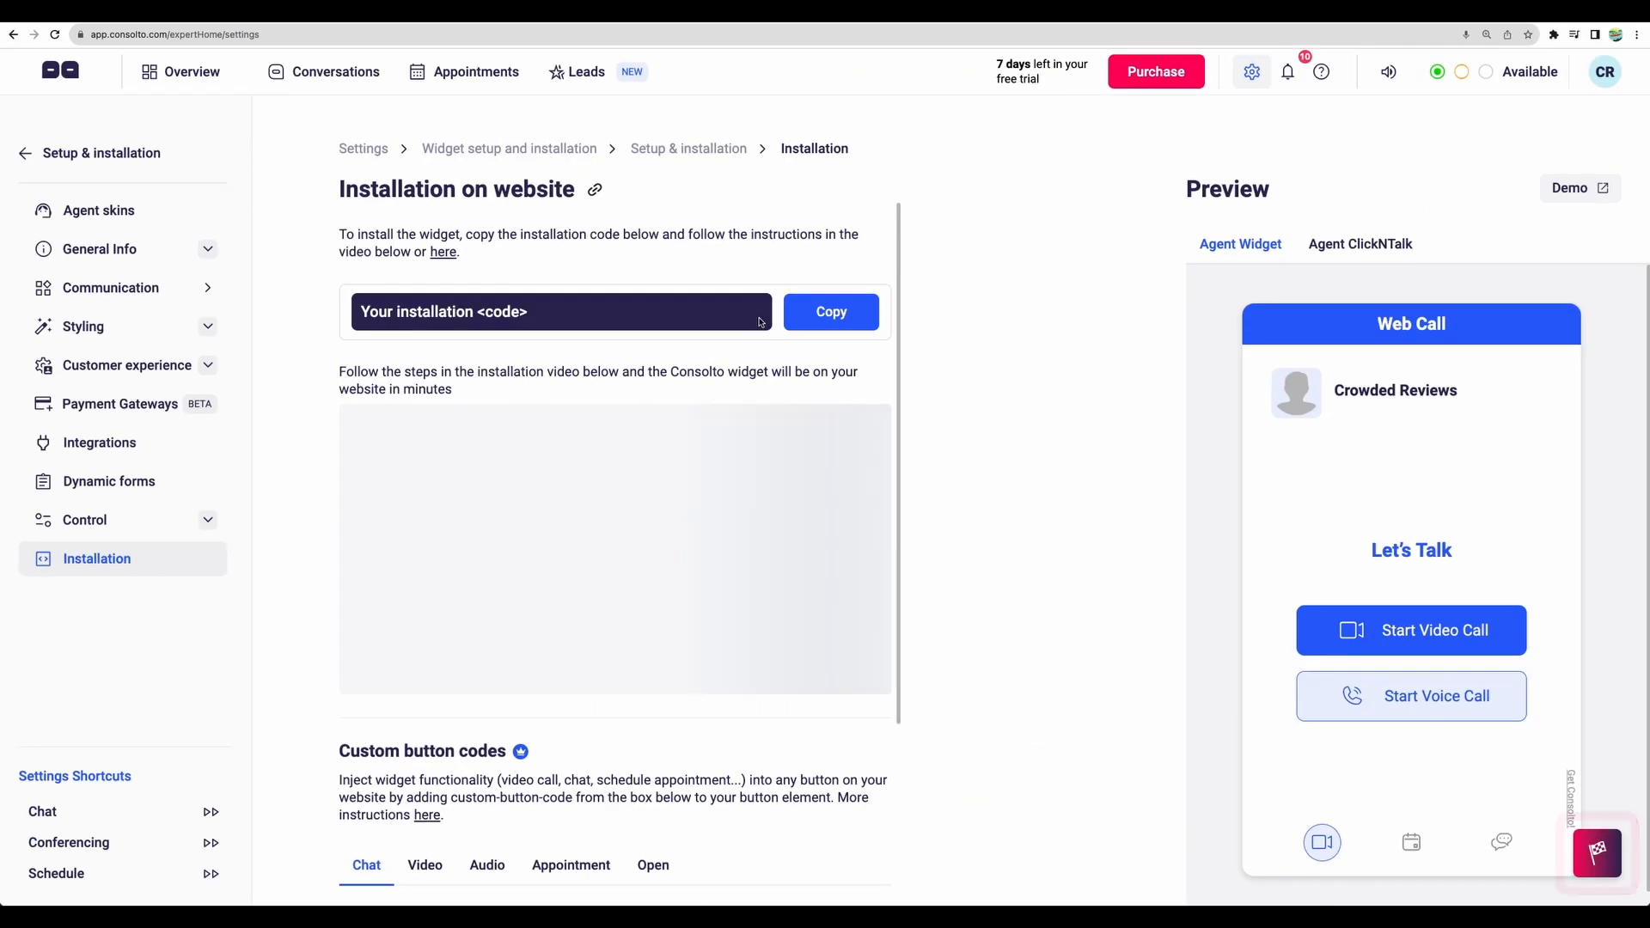
pyautogui.click(838, 313)
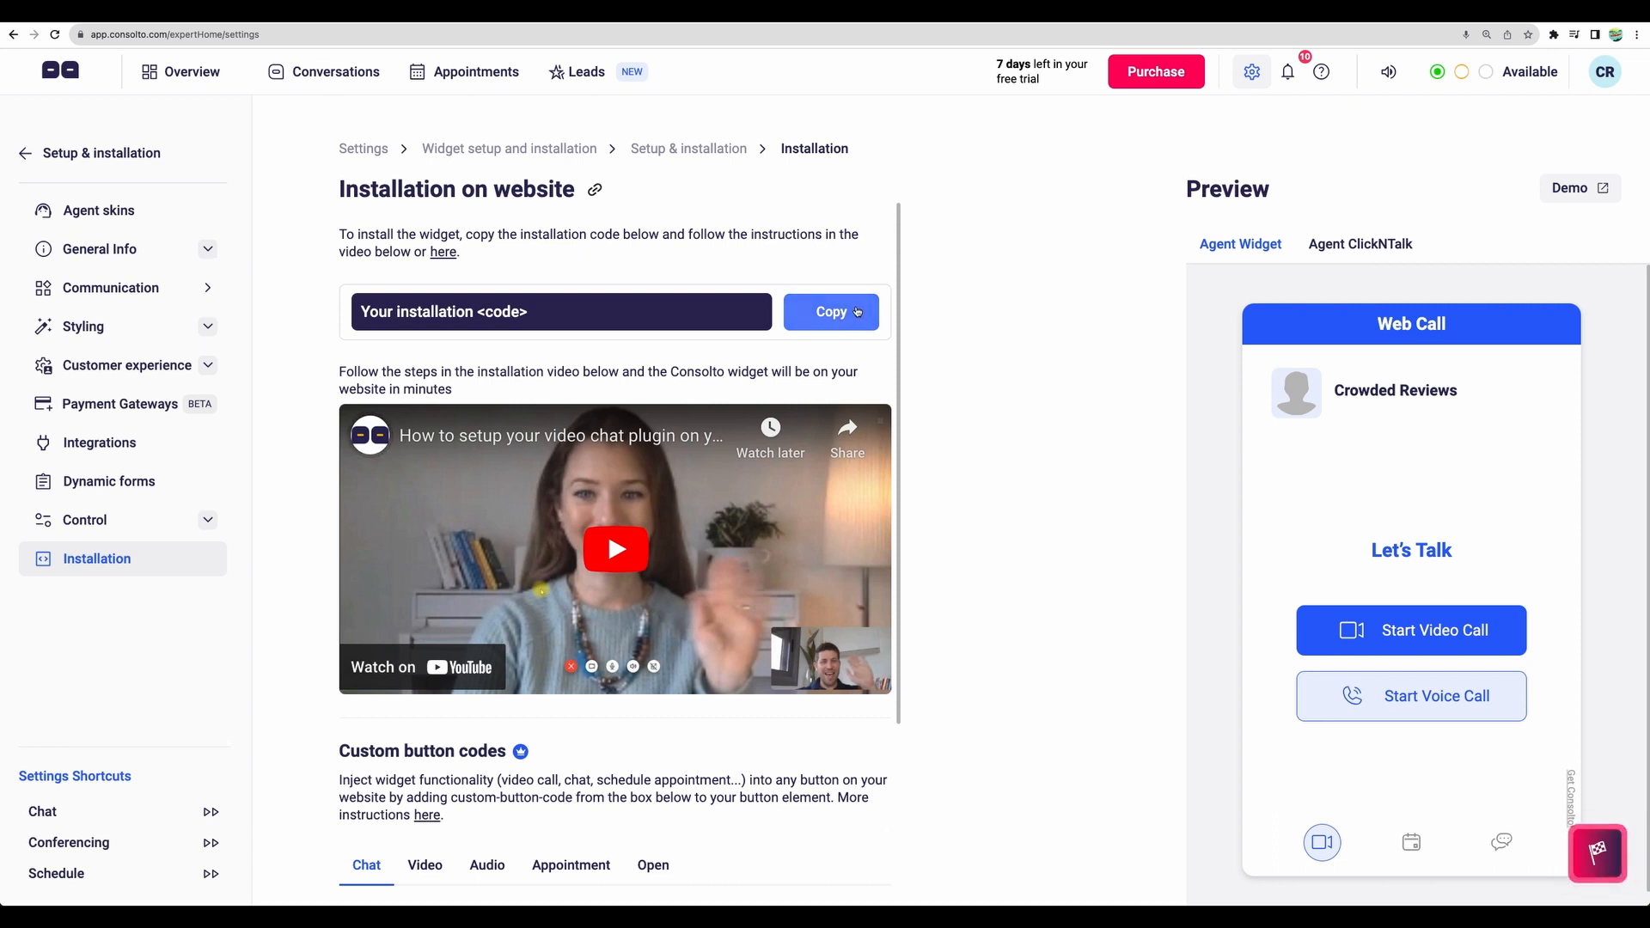
pyautogui.click(838, 325)
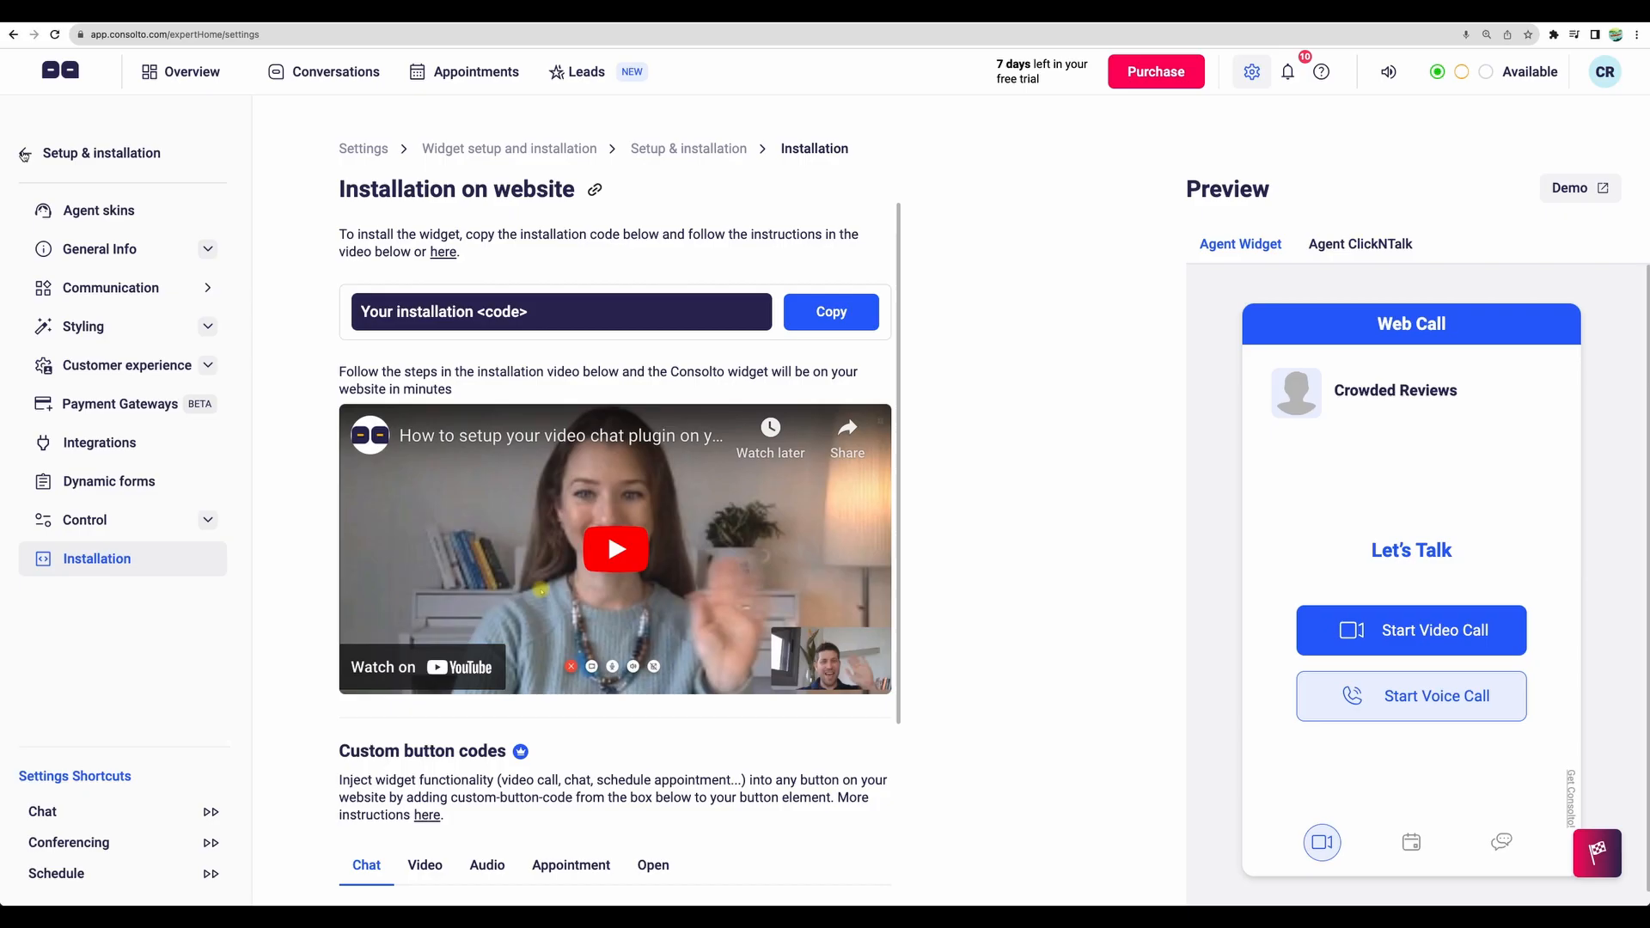
# - Review Consolto's settings home and the agent skins list under Setup & installation
pyautogui.click(52, 151)
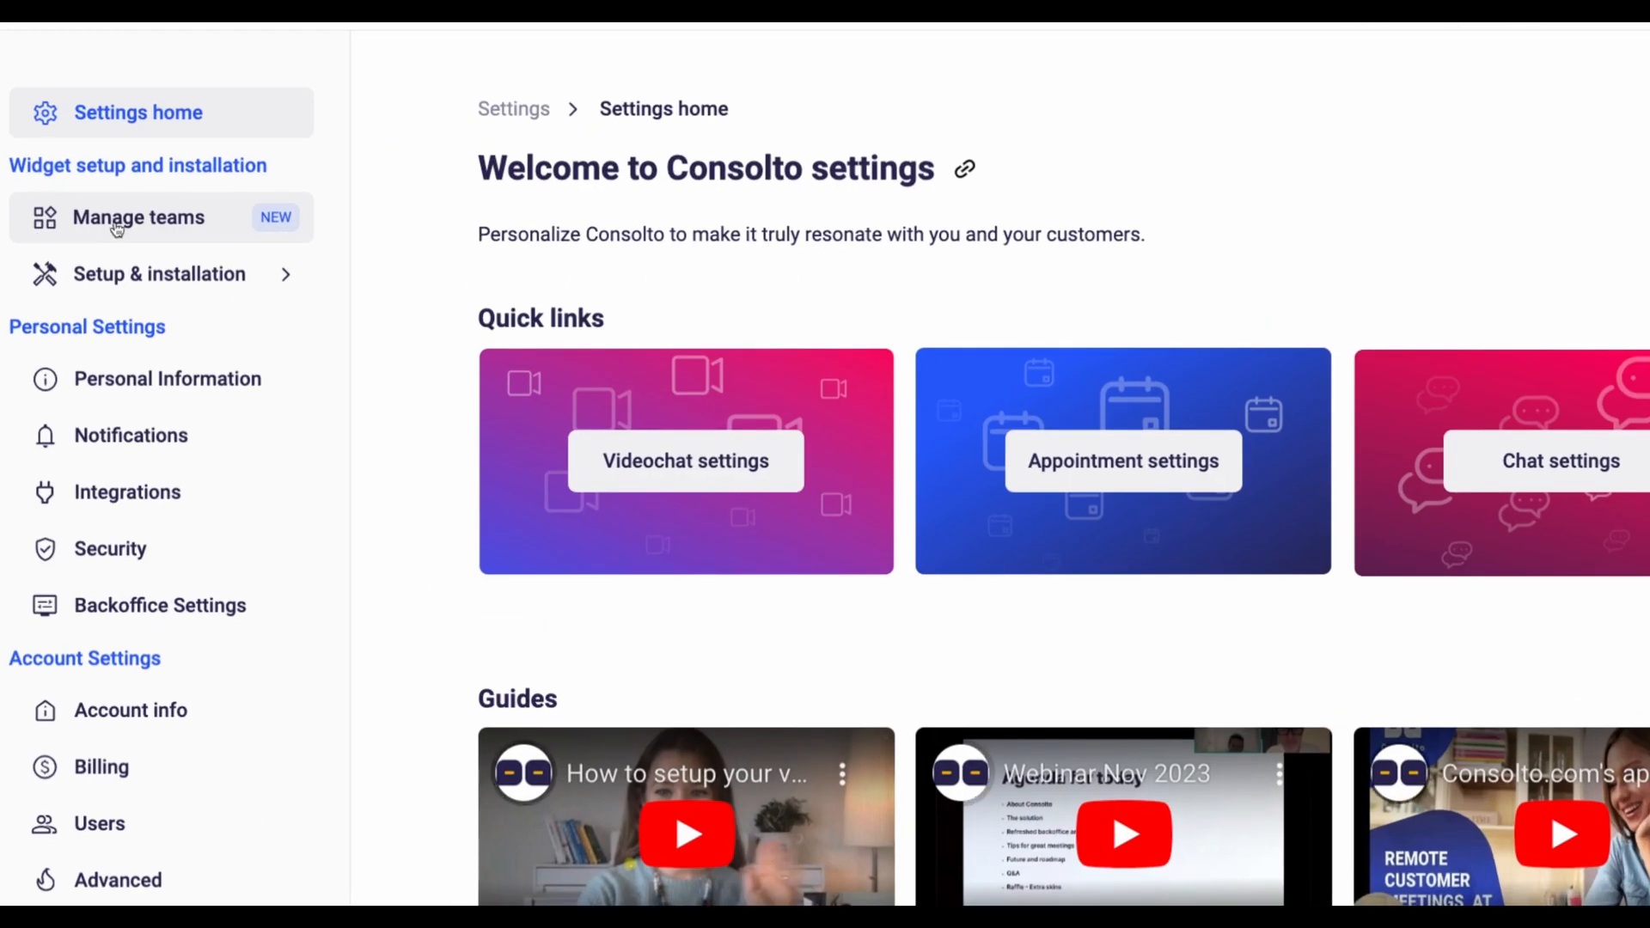
pyautogui.click(117, 223)
pyautogui.click(192, 279)
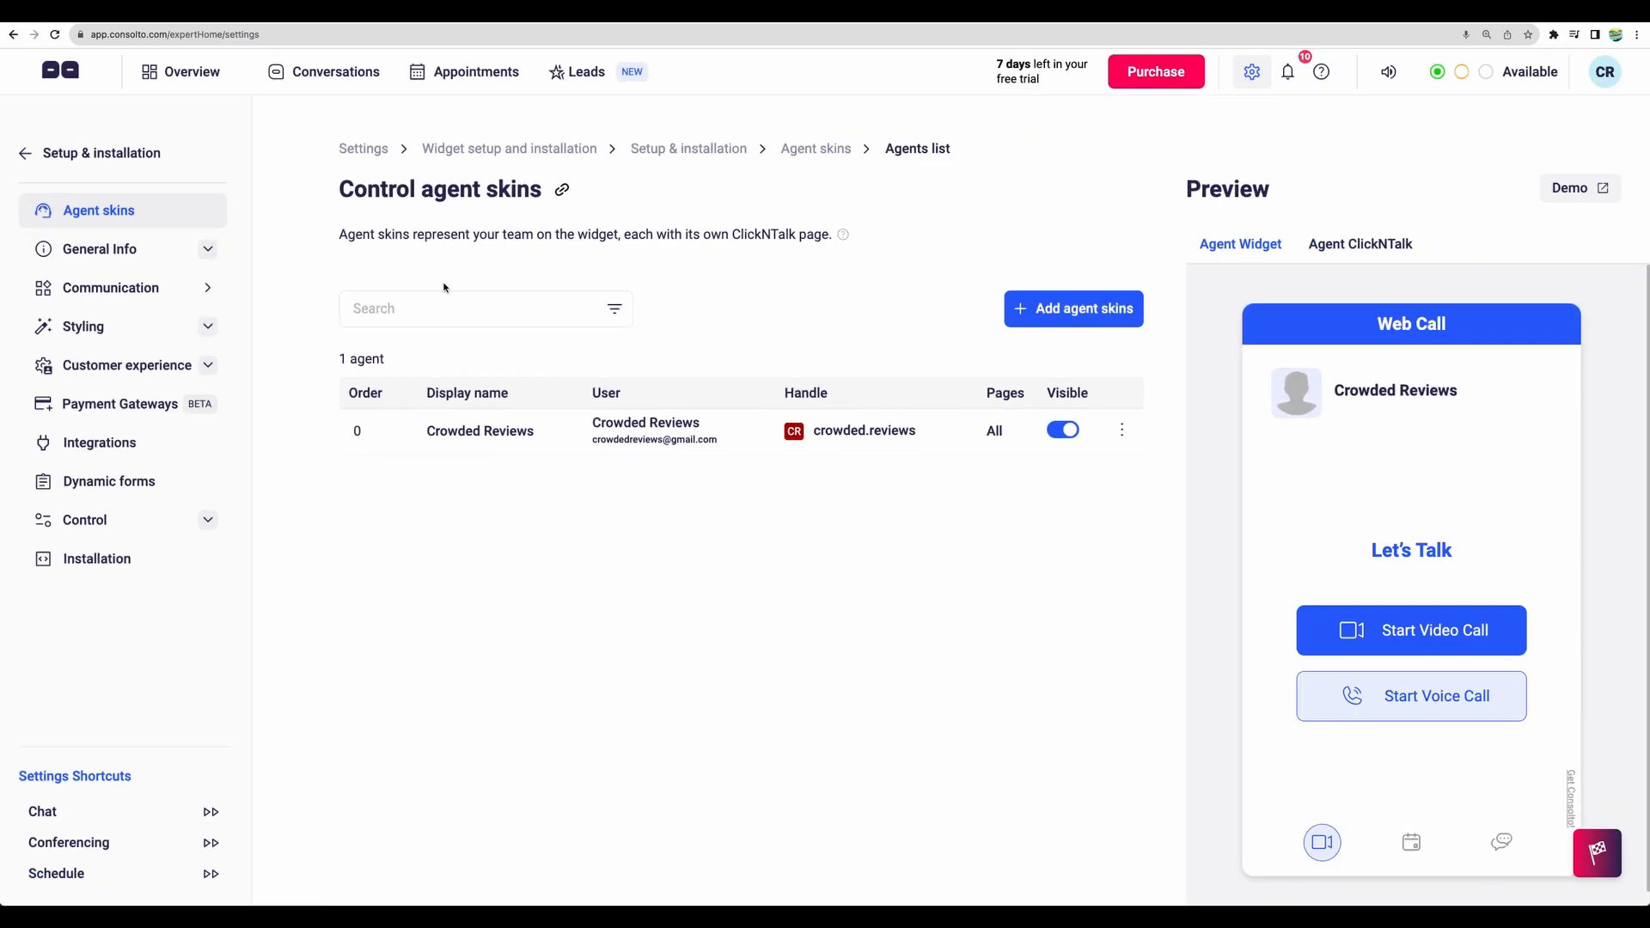
pyautogui.click(112, 250)
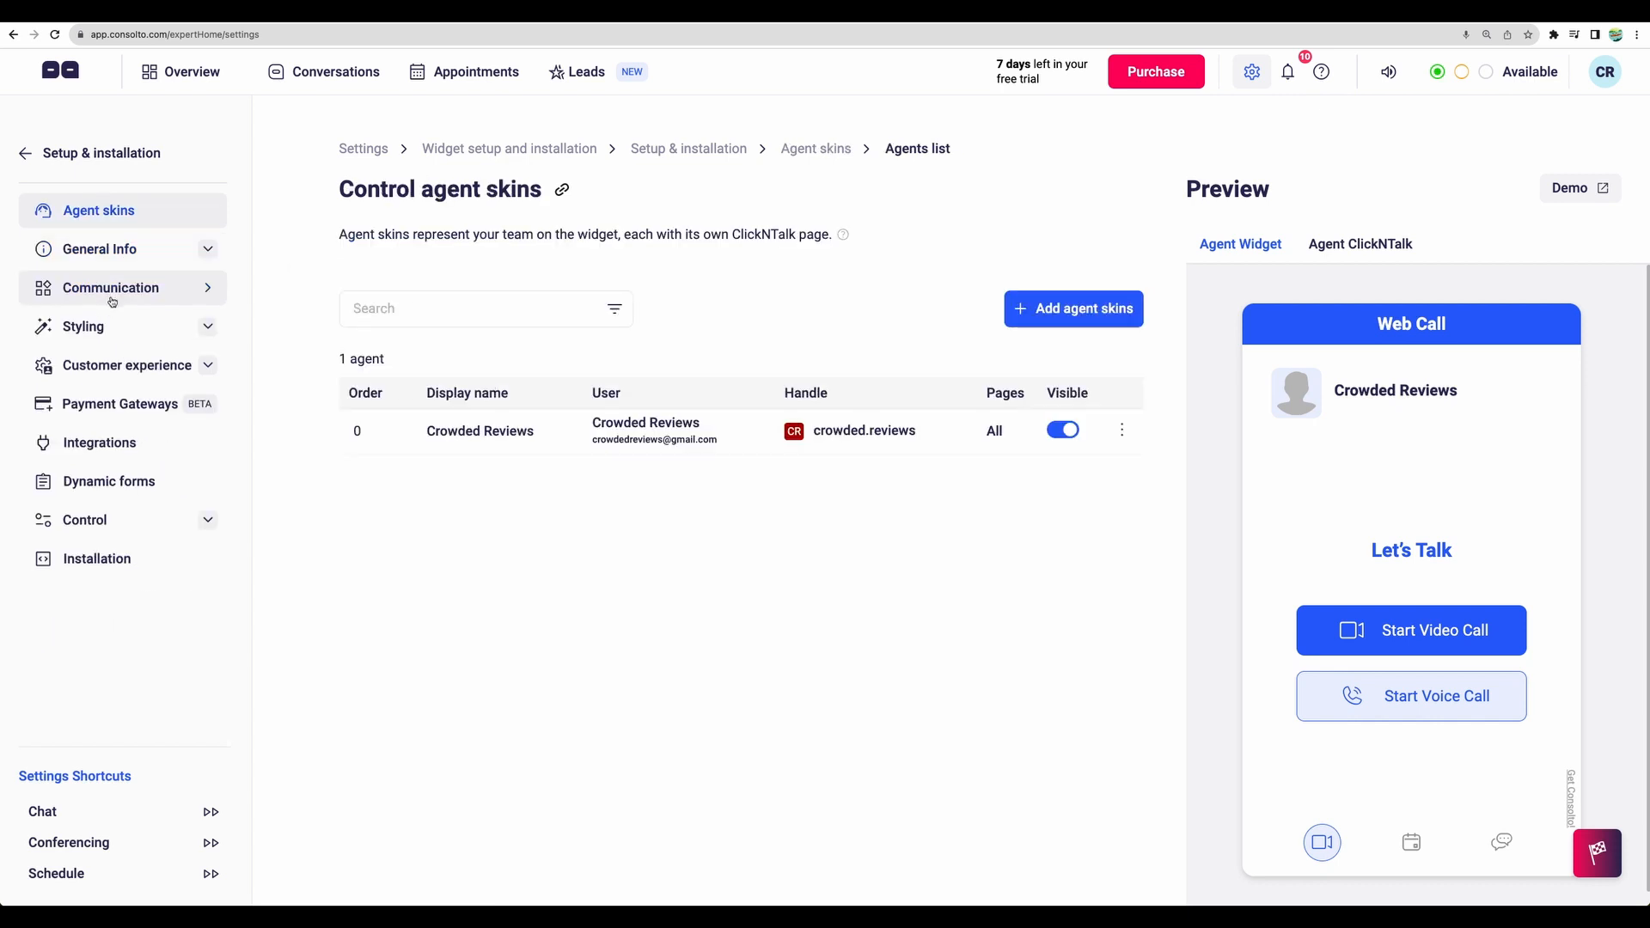
# - Make the WhatsApp and Messenger channels visible in the widget's communication channels order
pyautogui.click(111, 297)
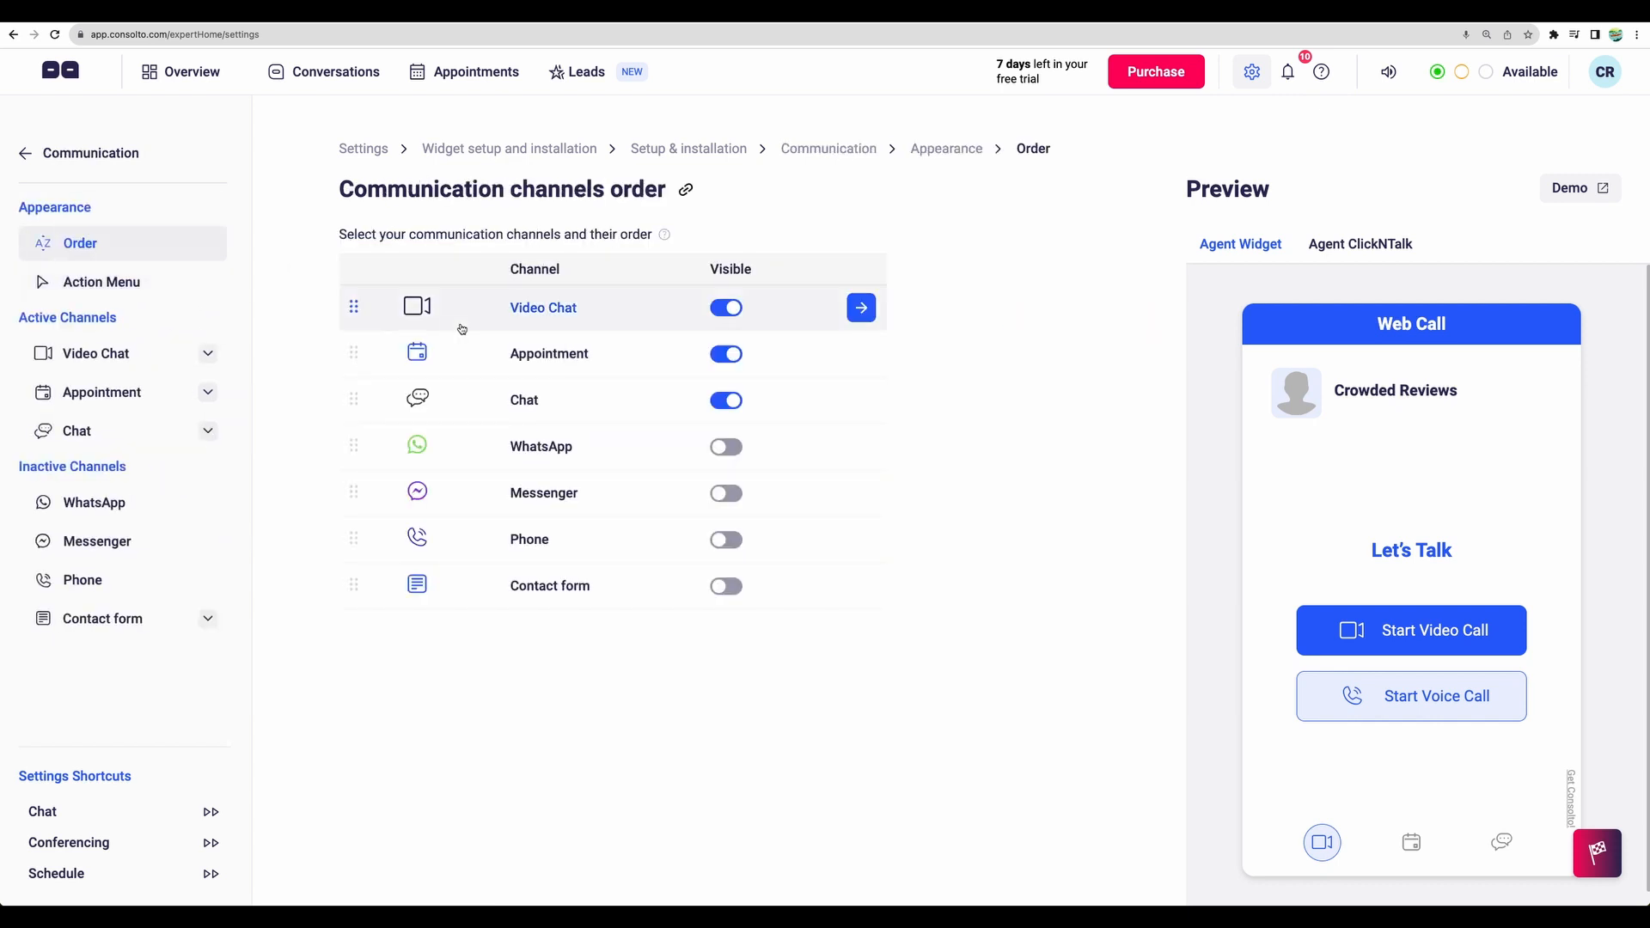
pyautogui.click(726, 448)
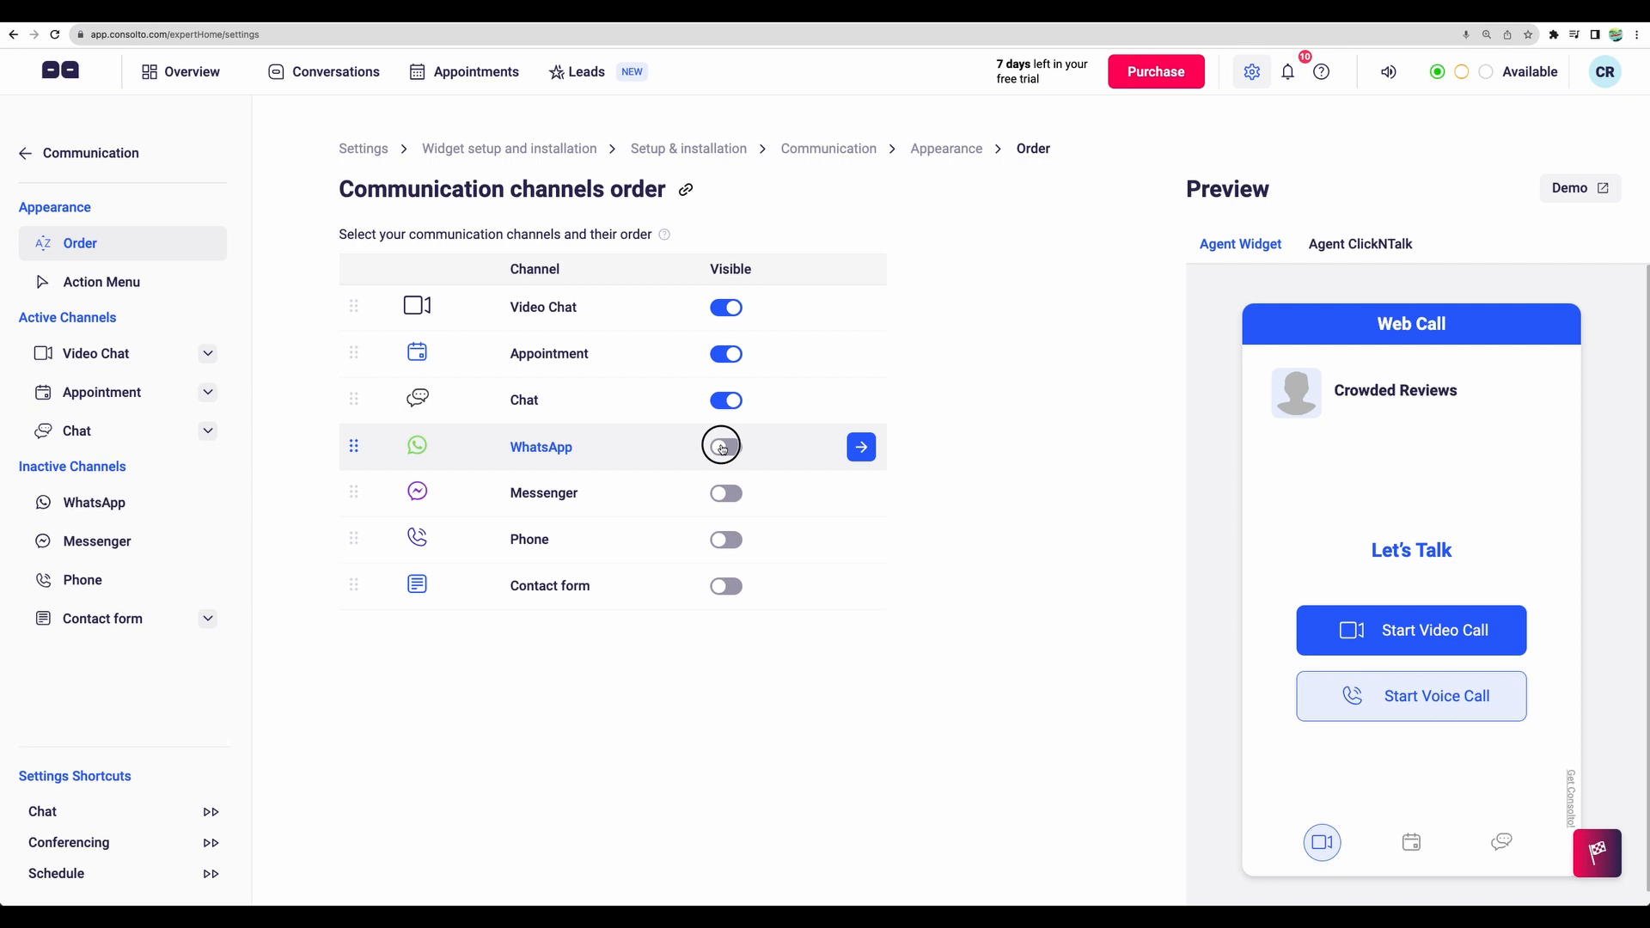
pyautogui.click(729, 496)
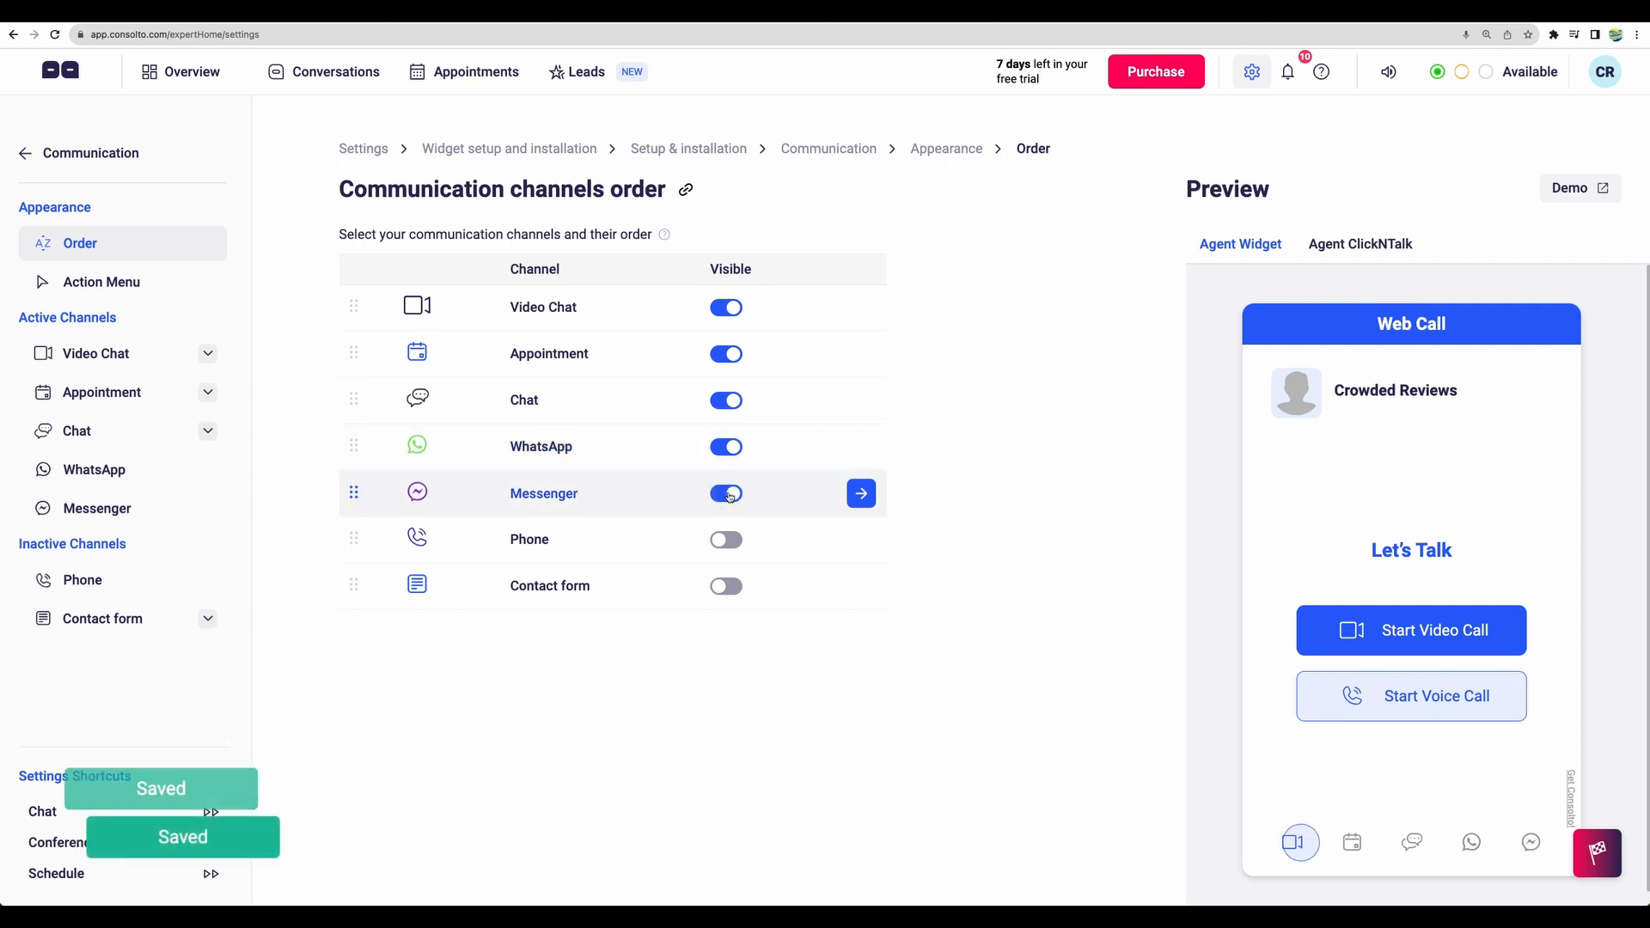
# - Examine the Appointment channel's calendar settings and the Chat channel's tab setup and automation options
pyautogui.click(215, 393)
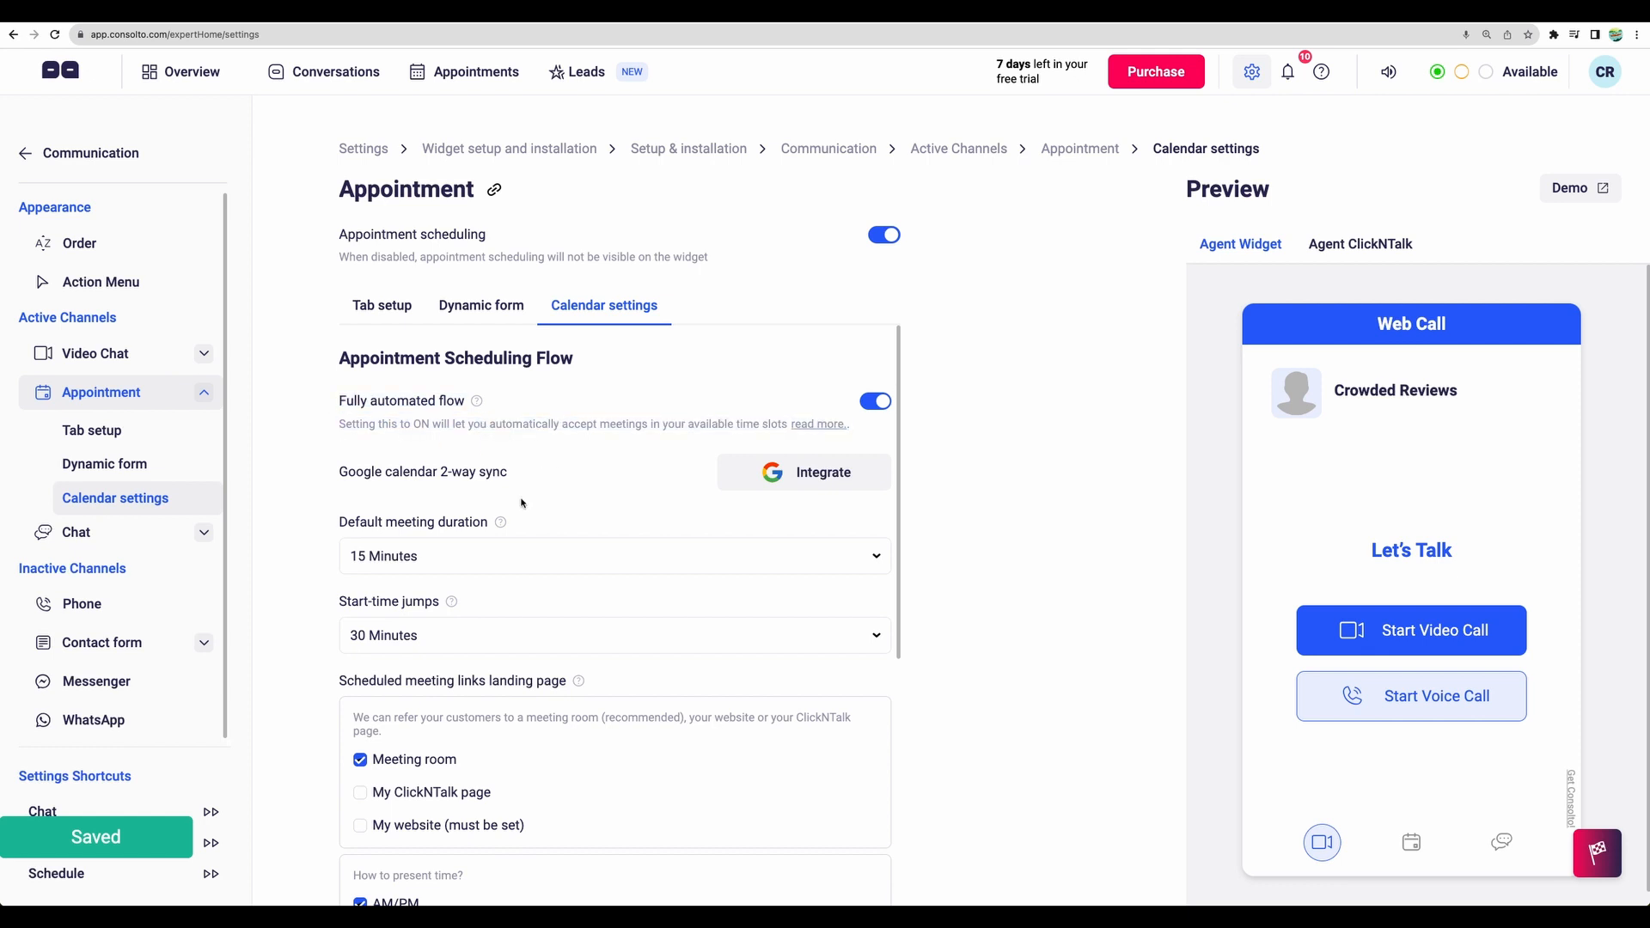
pyautogui.scroll(-1, 526, 504)
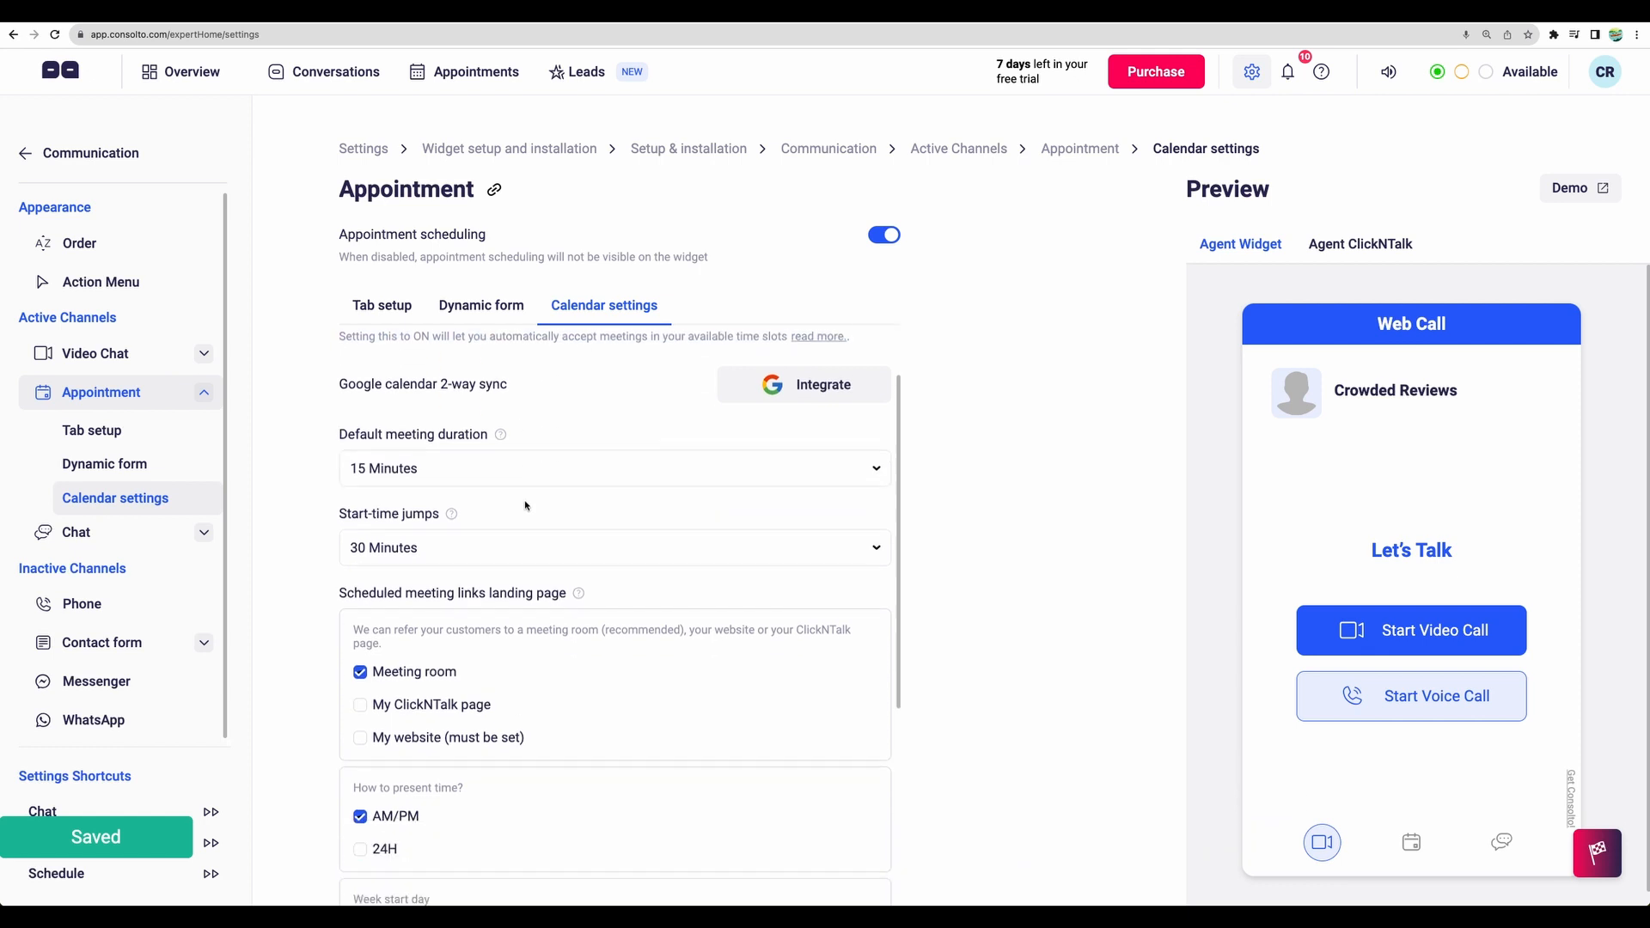
pyautogui.click(163, 532)
pyautogui.click(104, 478)
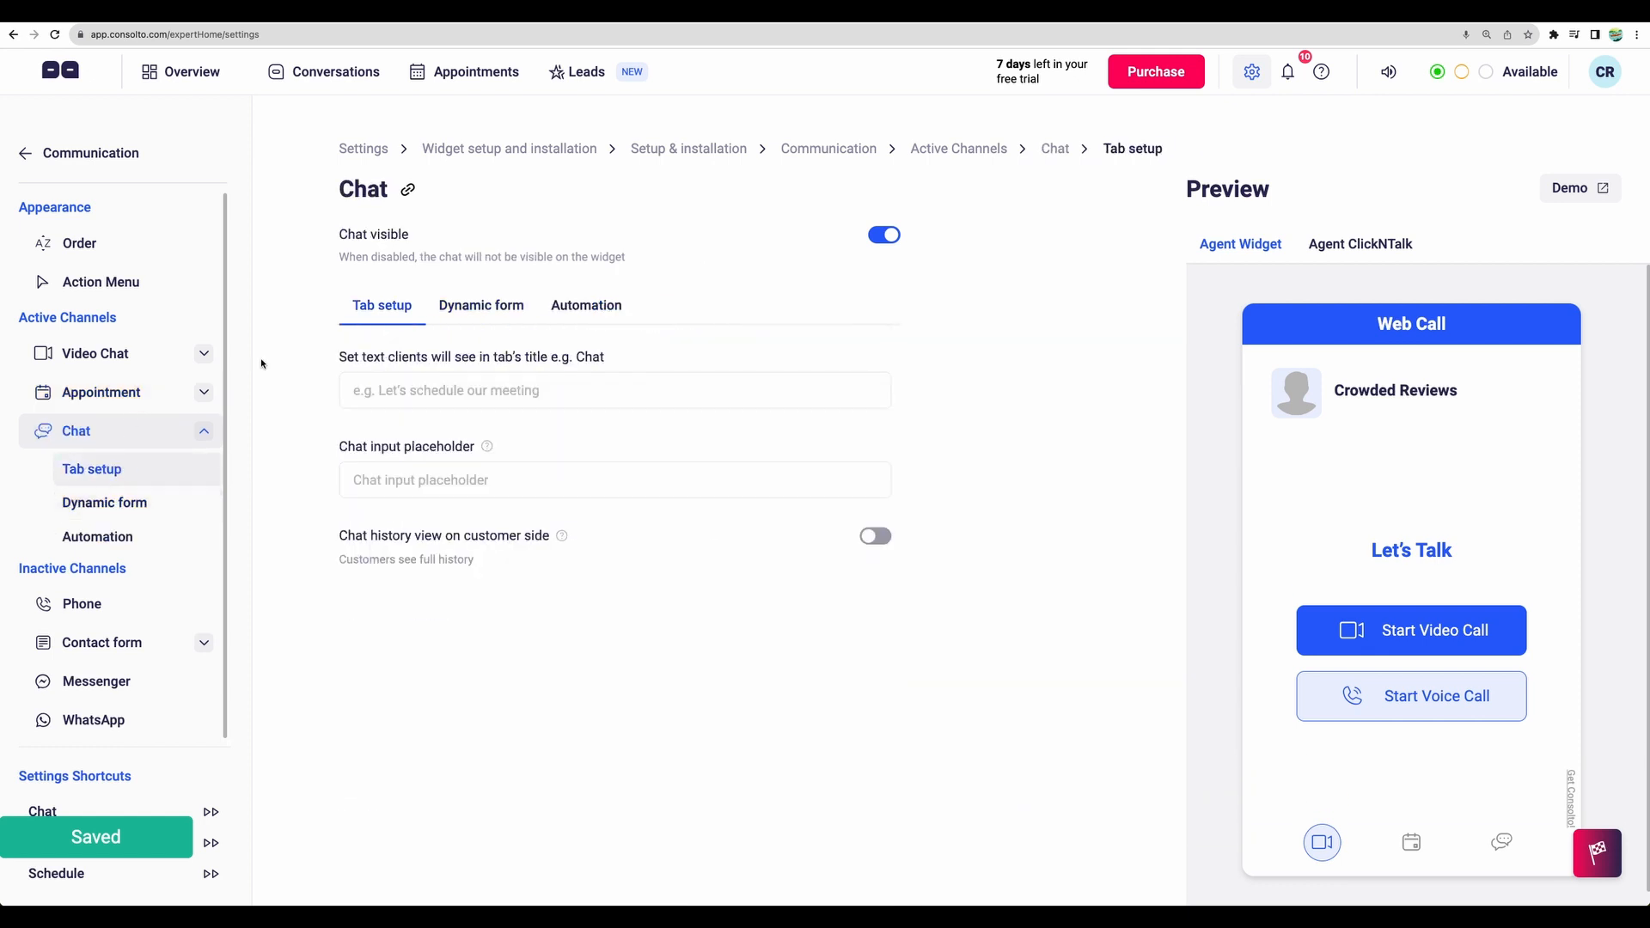
pyautogui.click(592, 308)
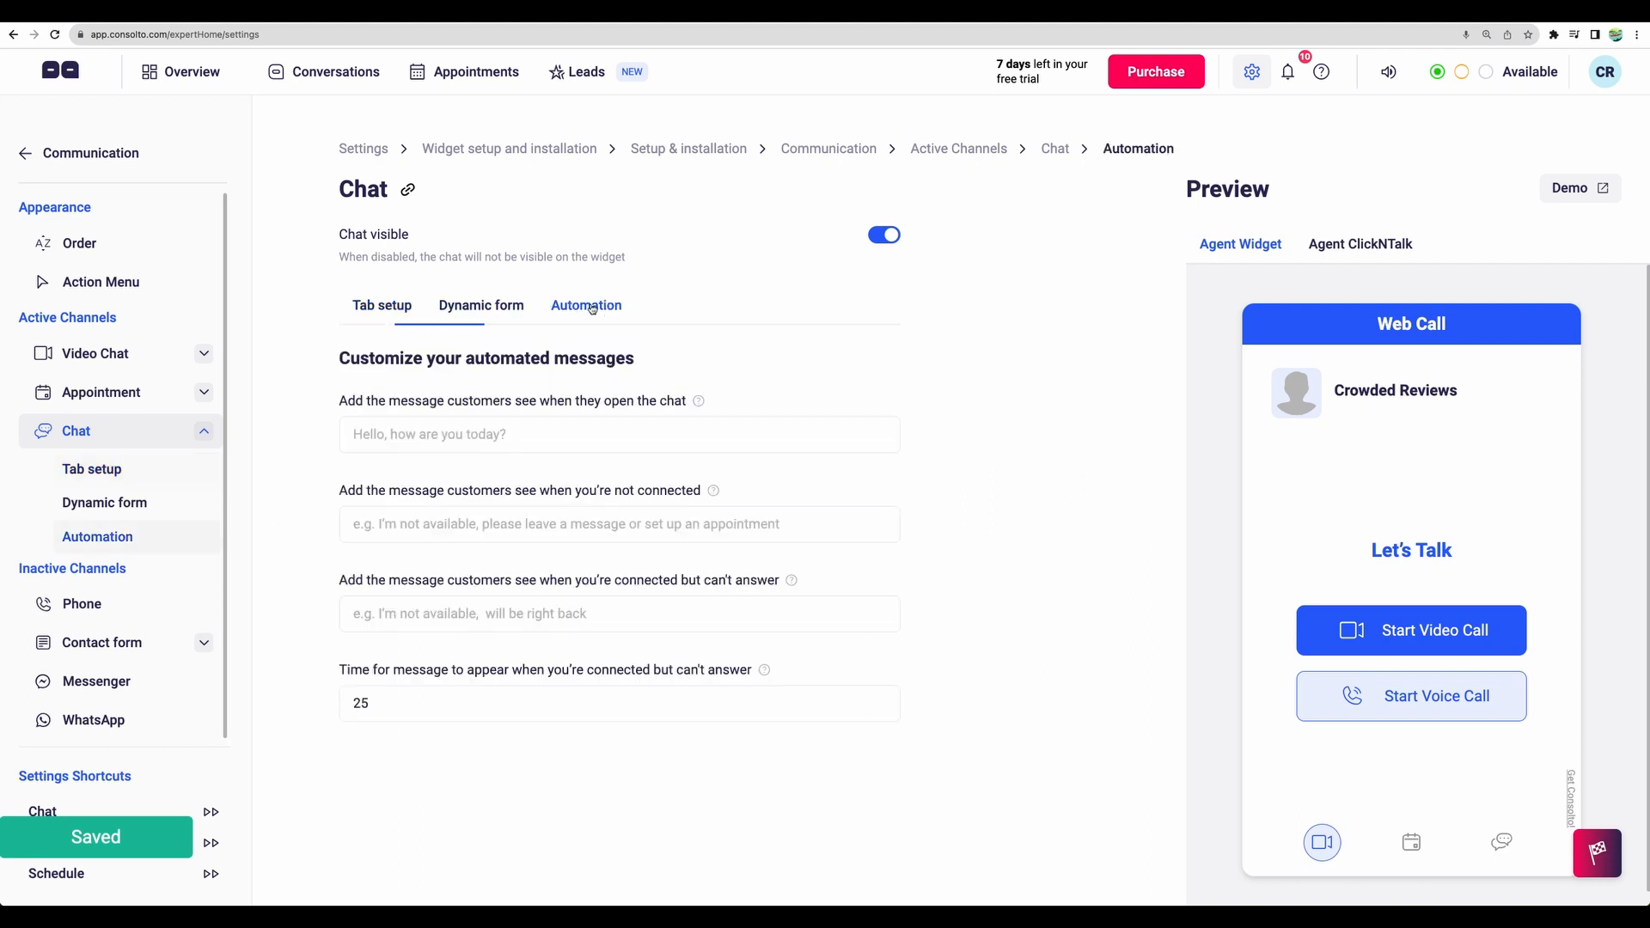
# - Examine the dynamic form options for chat sessions and for video and audio calls
pyautogui.click(513, 309)
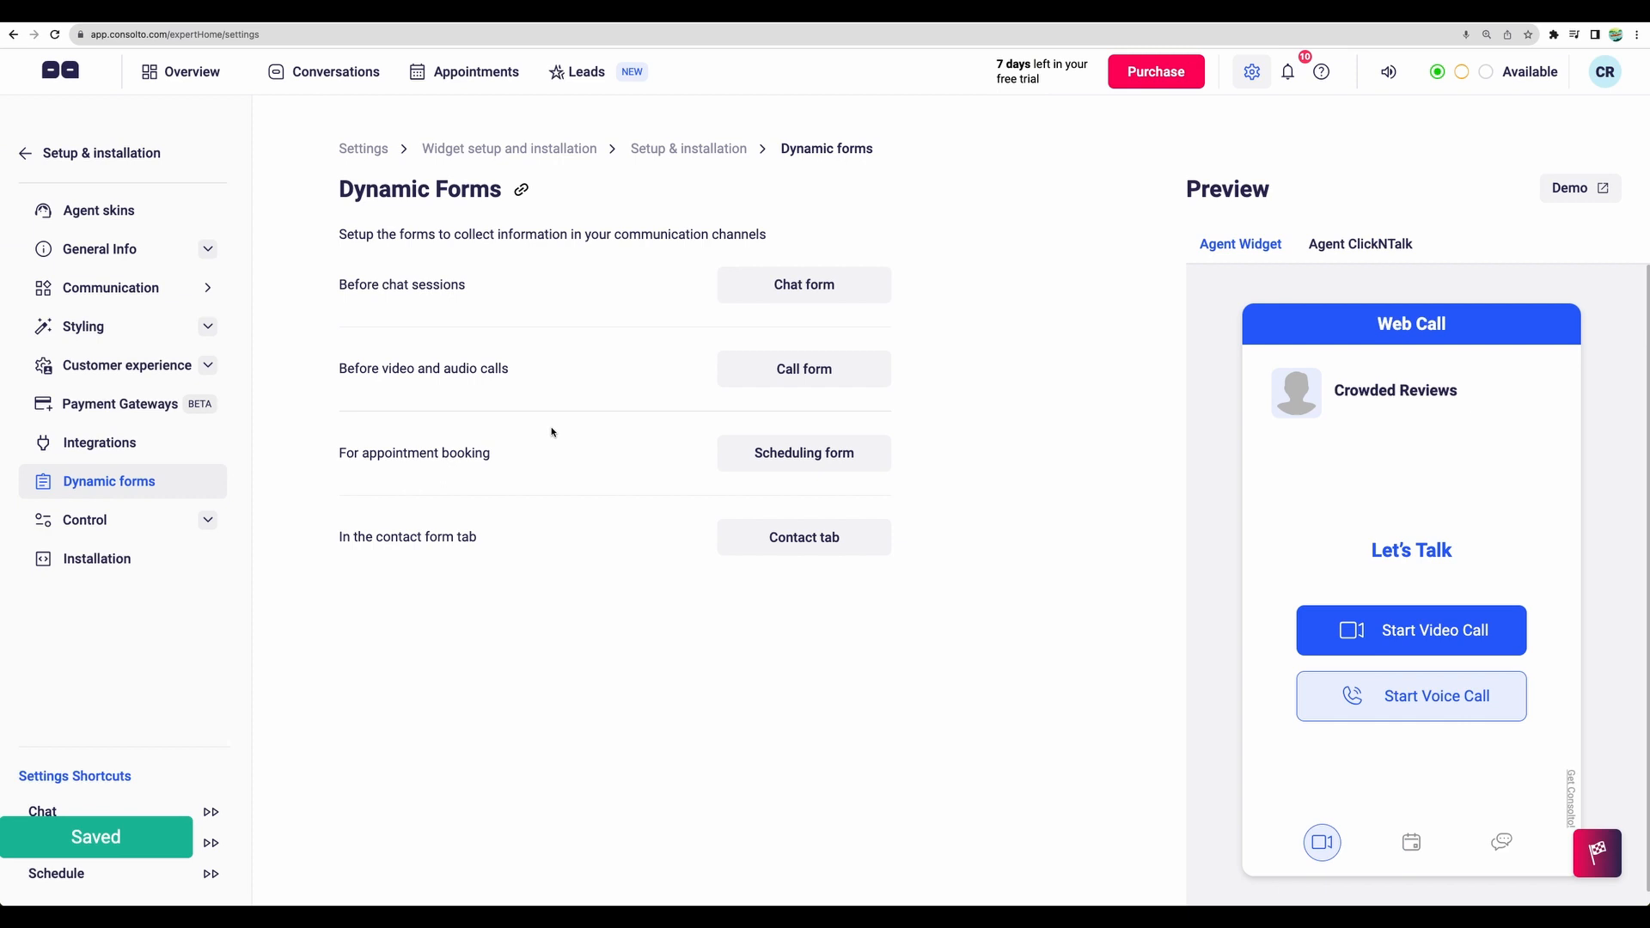
pyautogui.moveTo(348, 284); pyautogui.dragTo(514, 292)
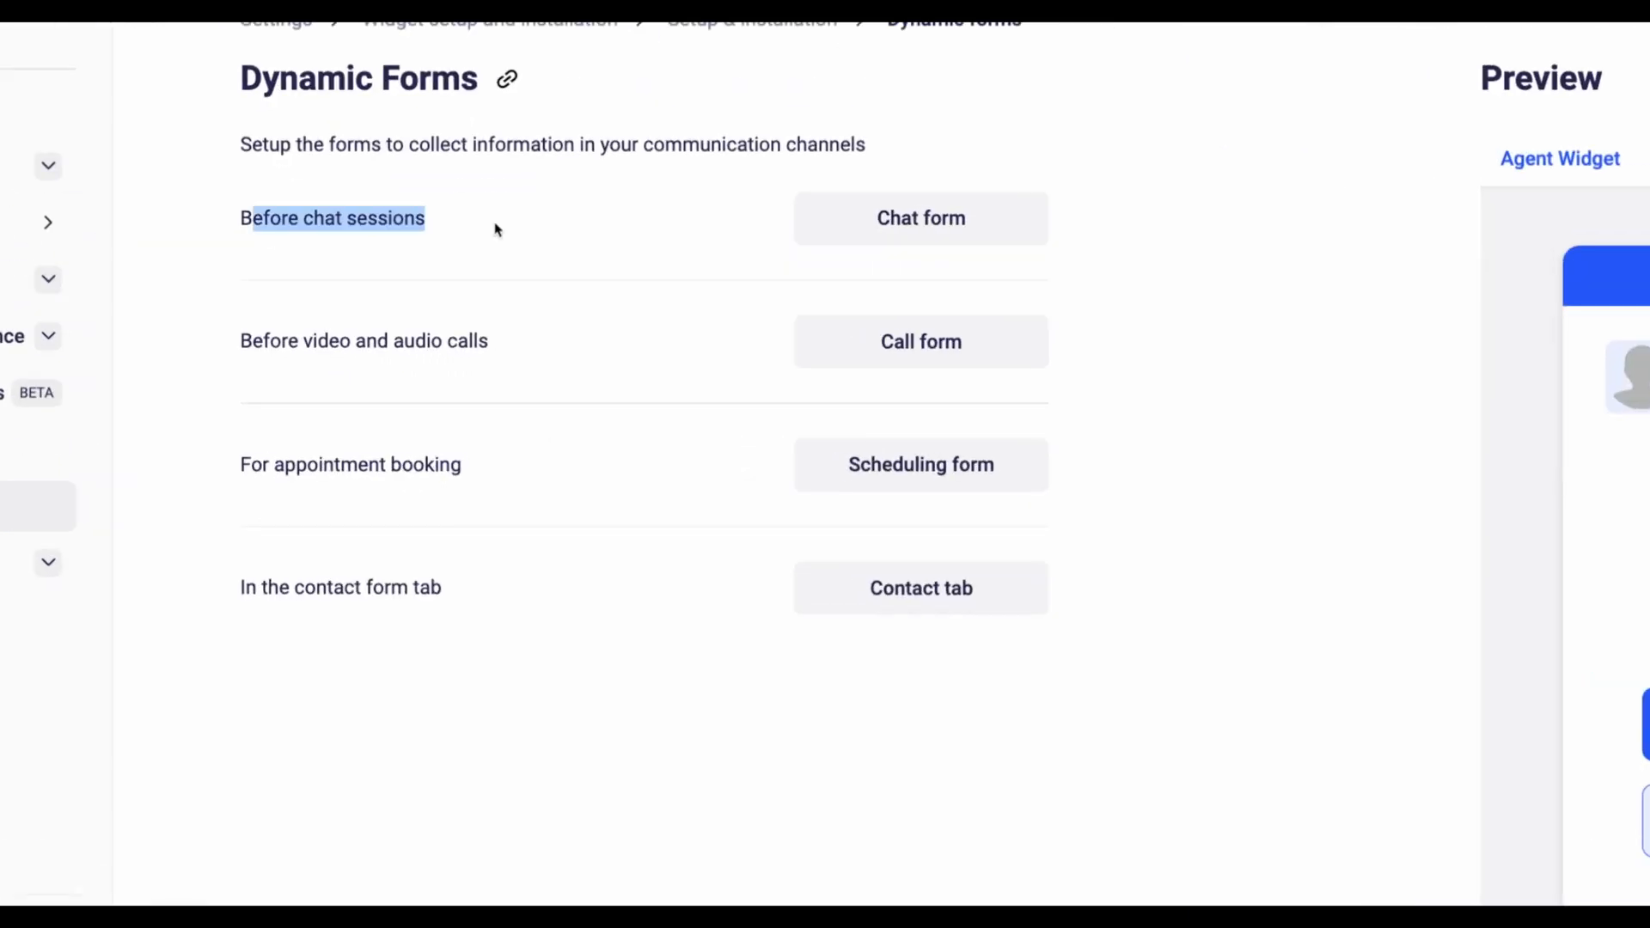
pyautogui.click(258, 341)
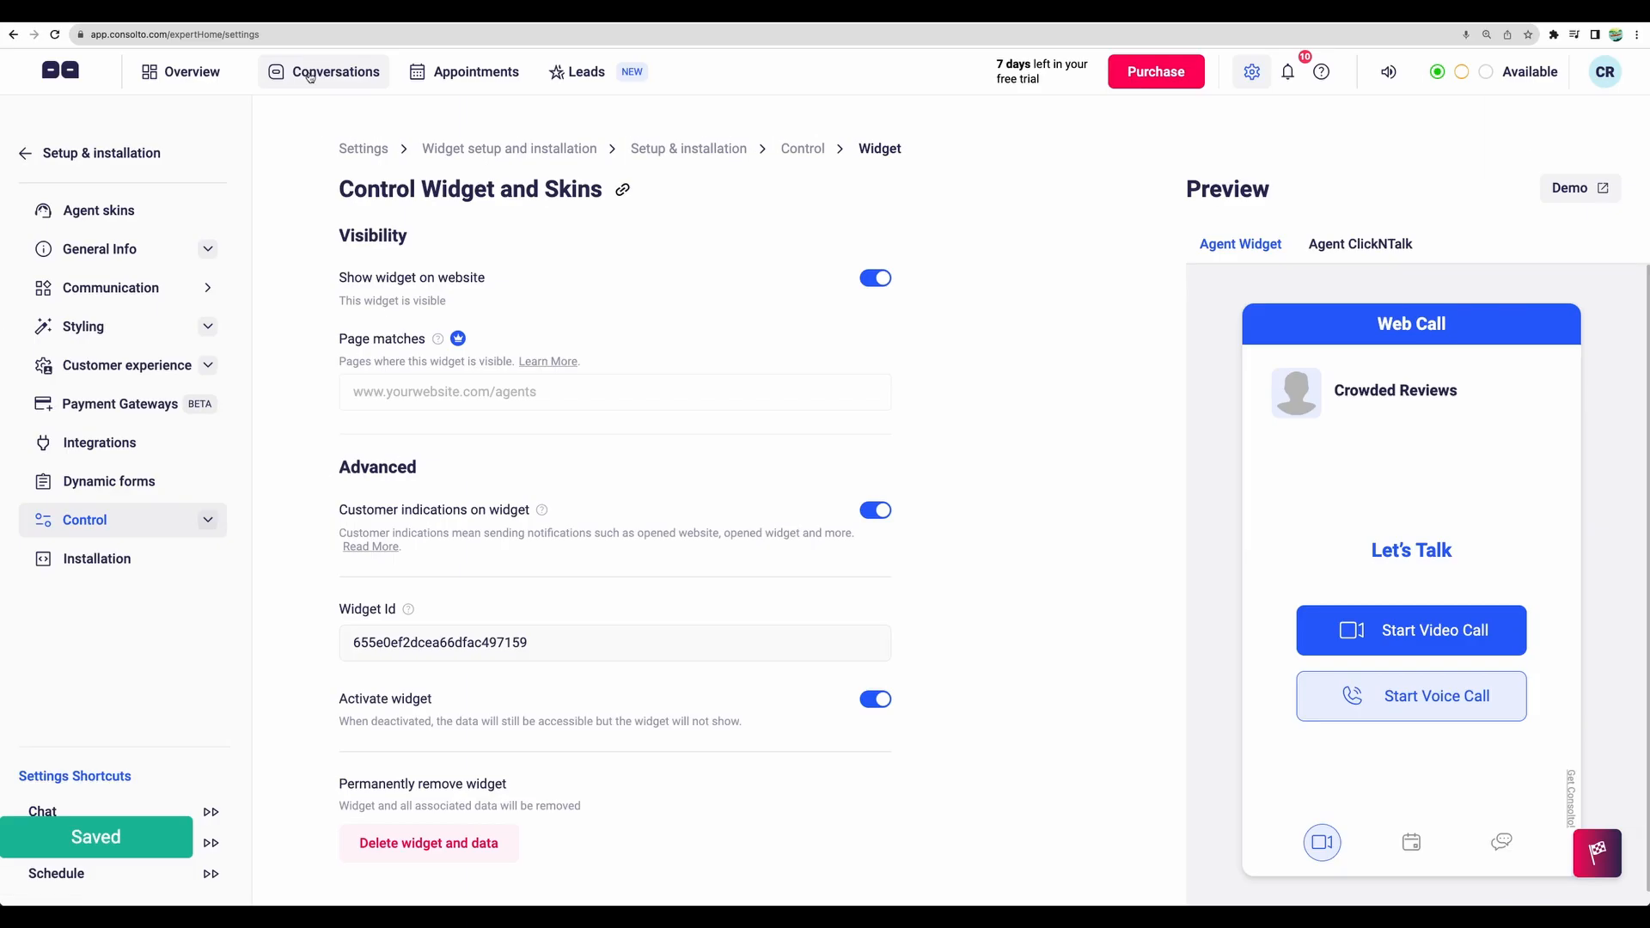
# - Look through Consolto's Conversations, Appointments and Leads pages
pyautogui.click(310, 74)
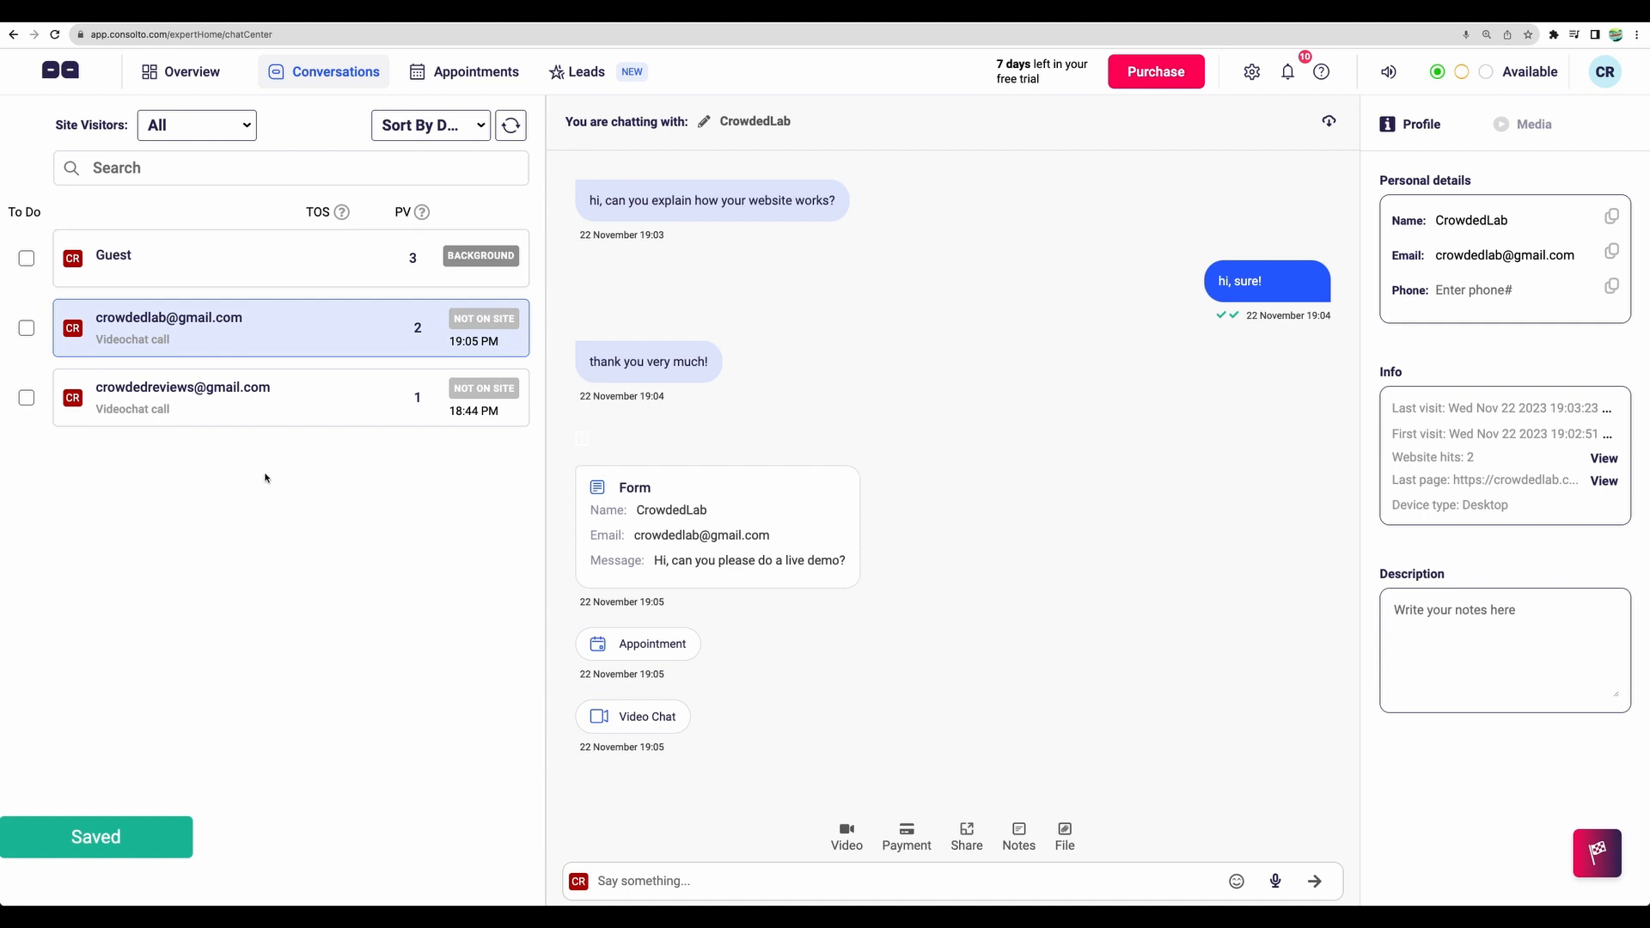
pyautogui.click(472, 76)
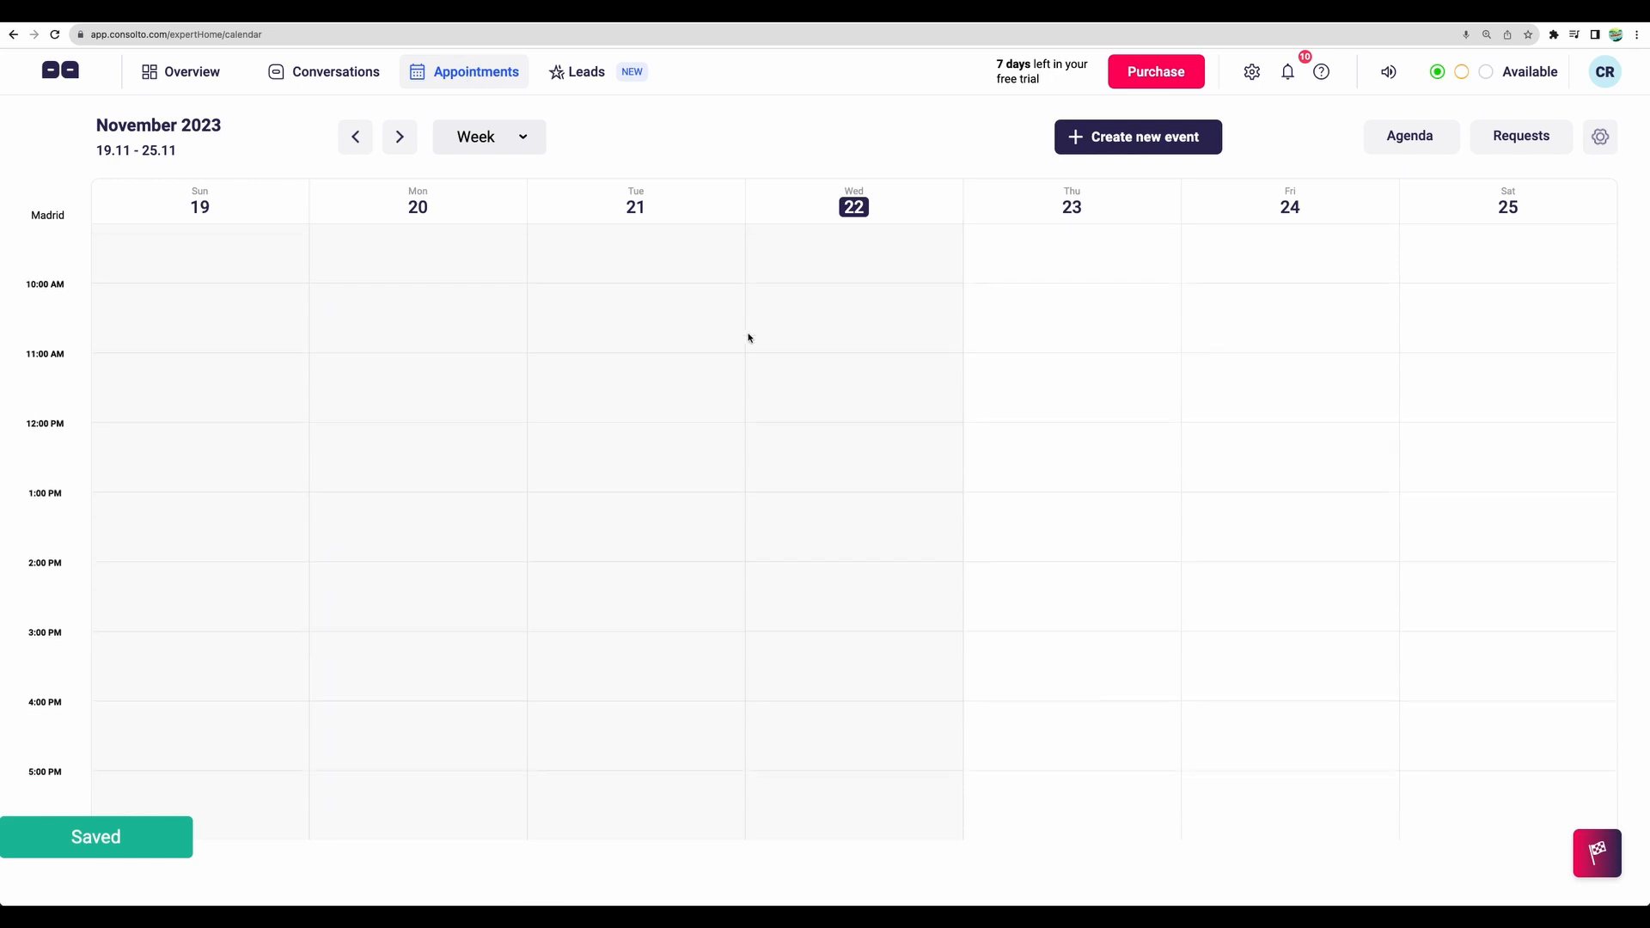
pyautogui.click(599, 73)
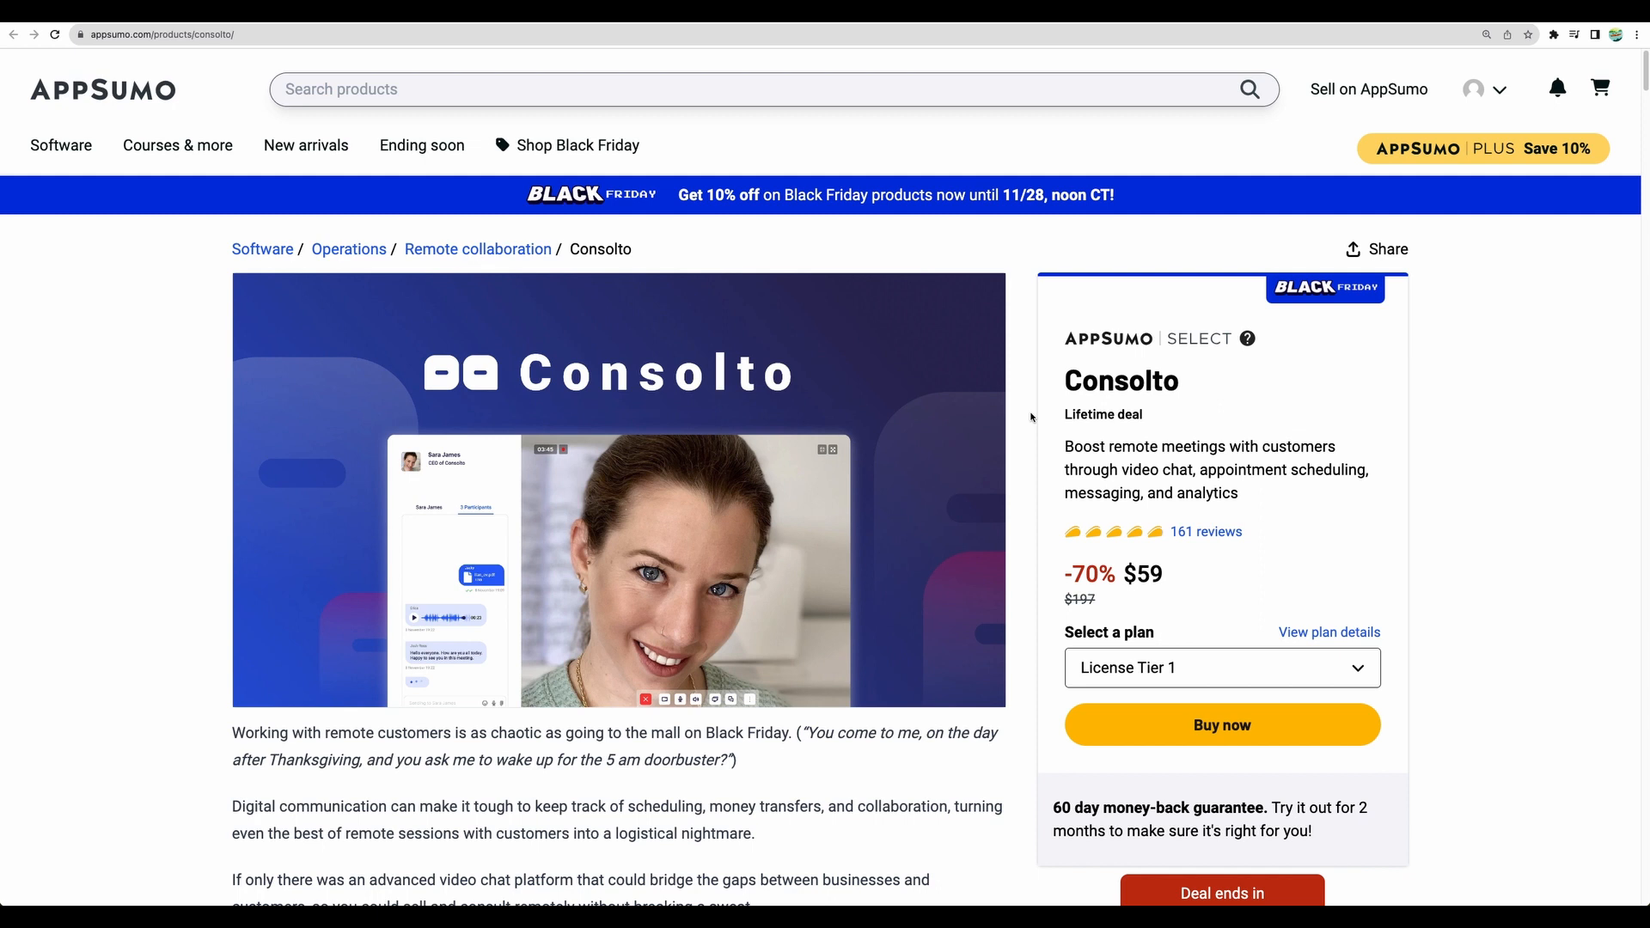
# - Read through Consolto's lifetime deal page on AppSumo, including the introduction, TL;DR and At-a-glance sections
pyautogui.scroll(-5, 1031, 416)
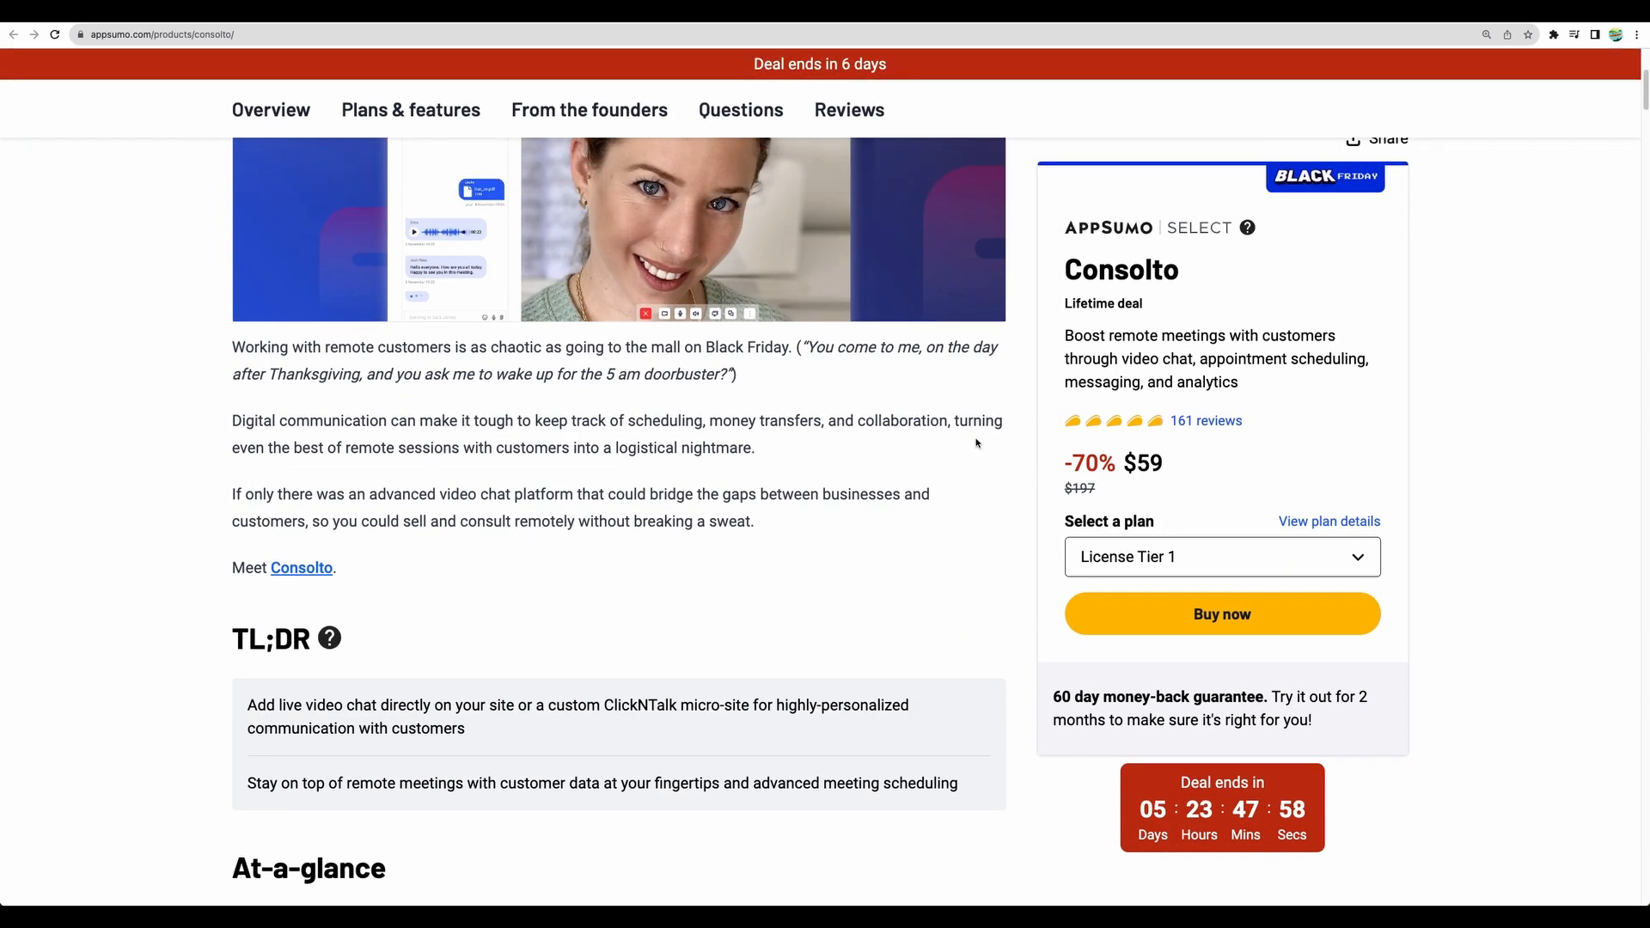
pyautogui.moveTo(855, 530); pyautogui.dragTo(235, 353)
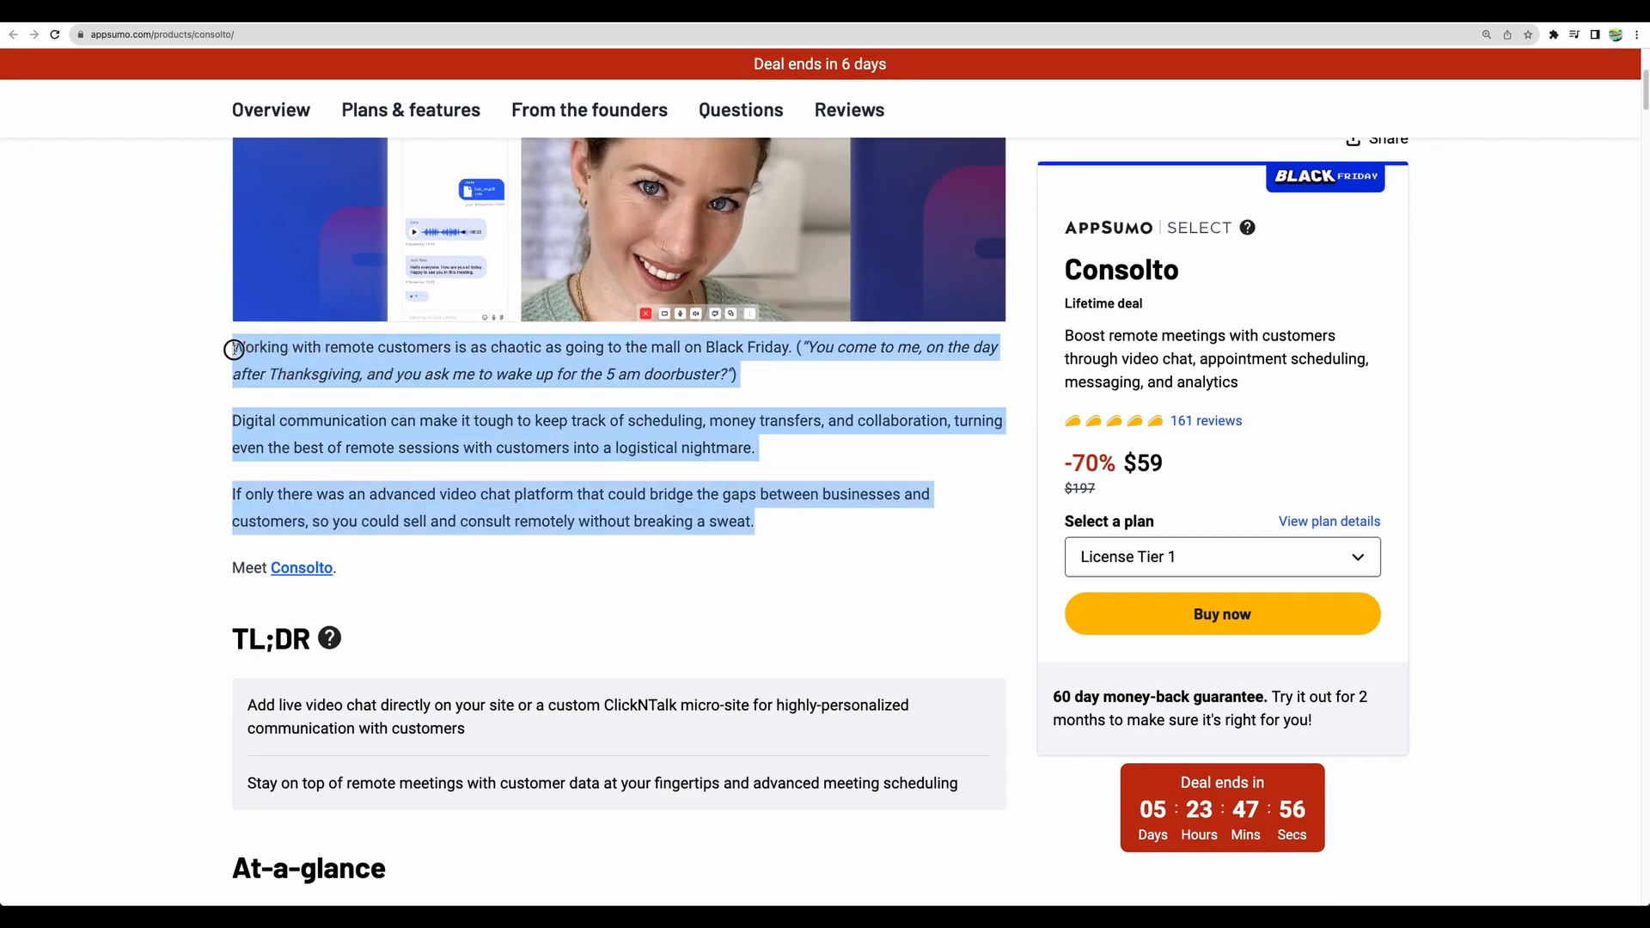
pyautogui.click(235, 348)
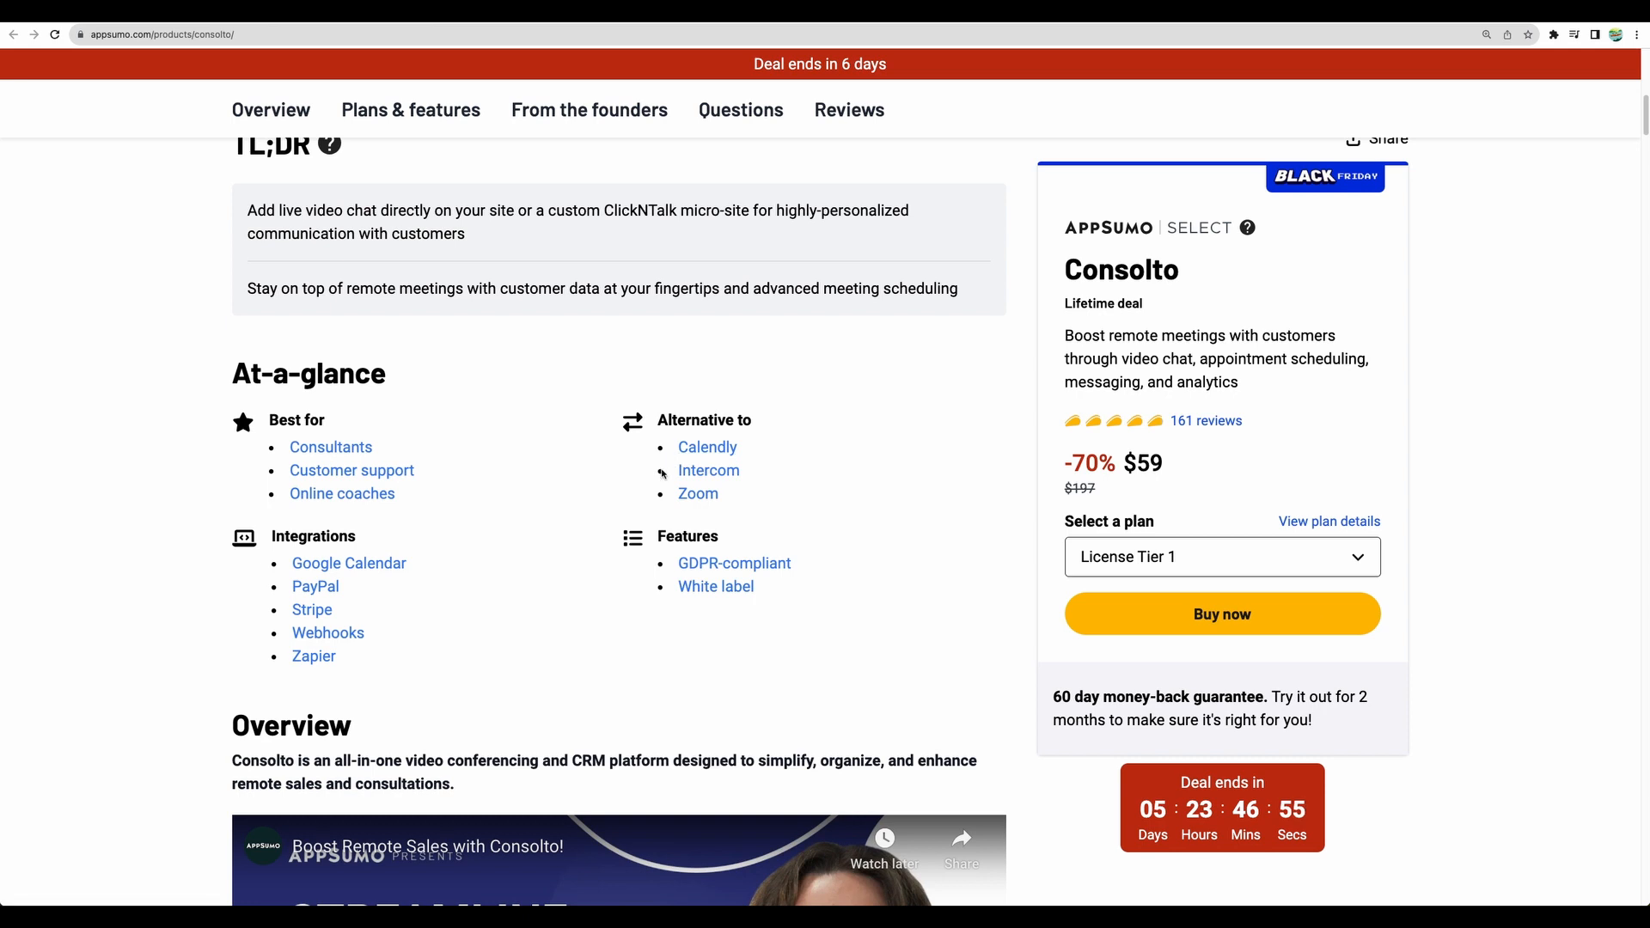
pyautogui.scroll(10, 659, 468)
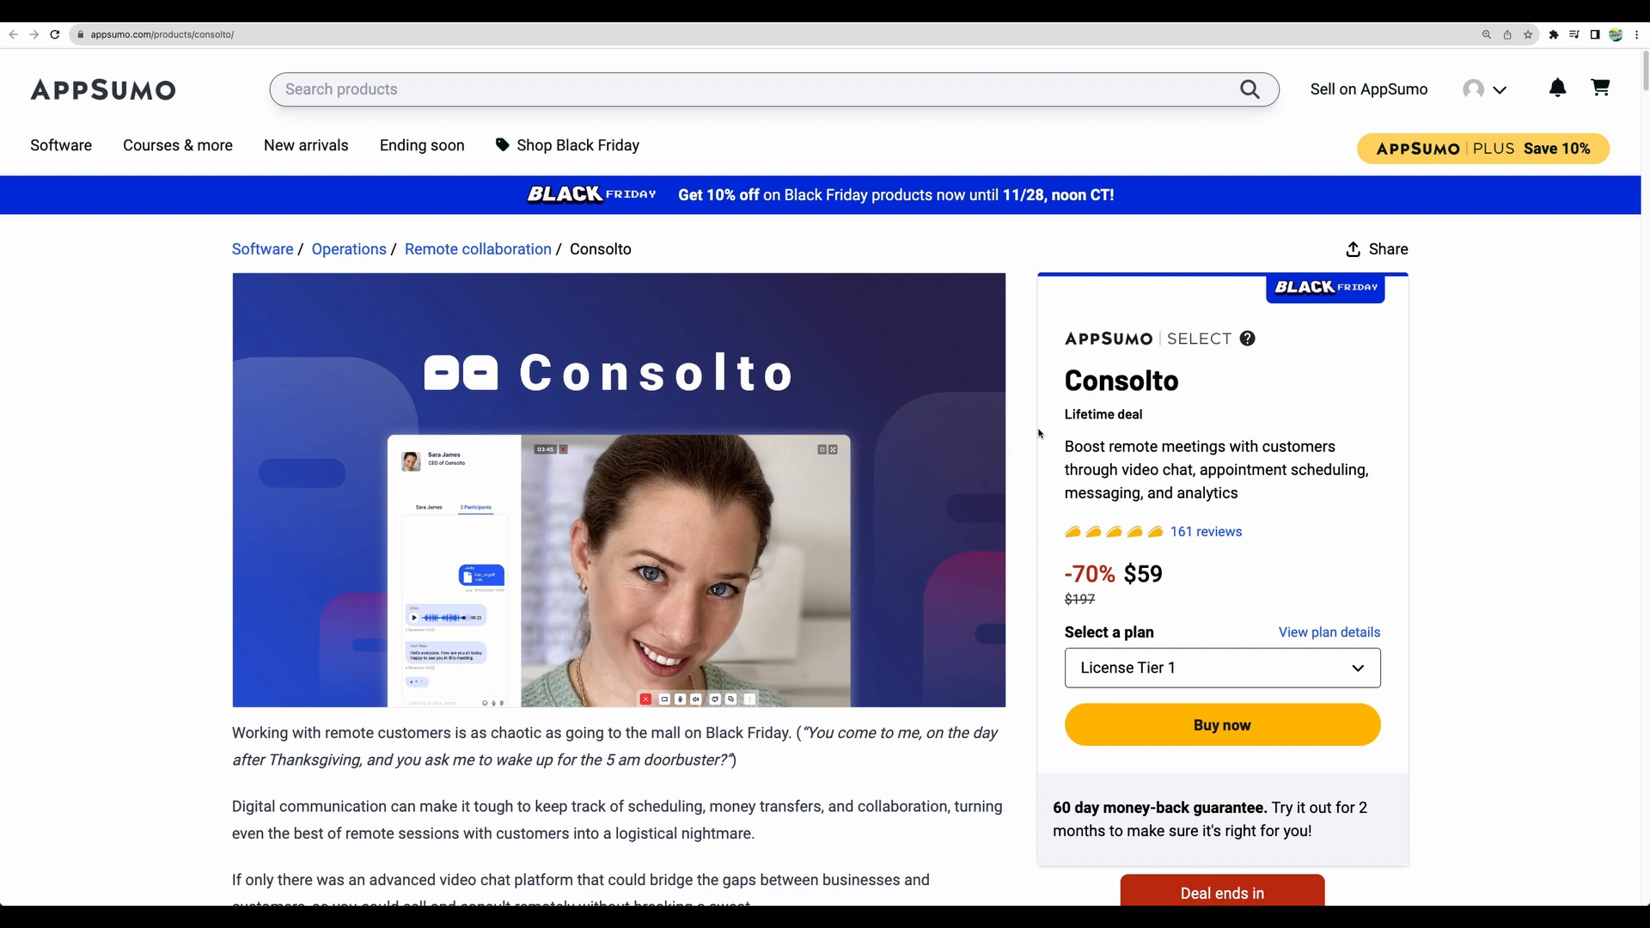
pyautogui.scroll(-2, 1039, 433)
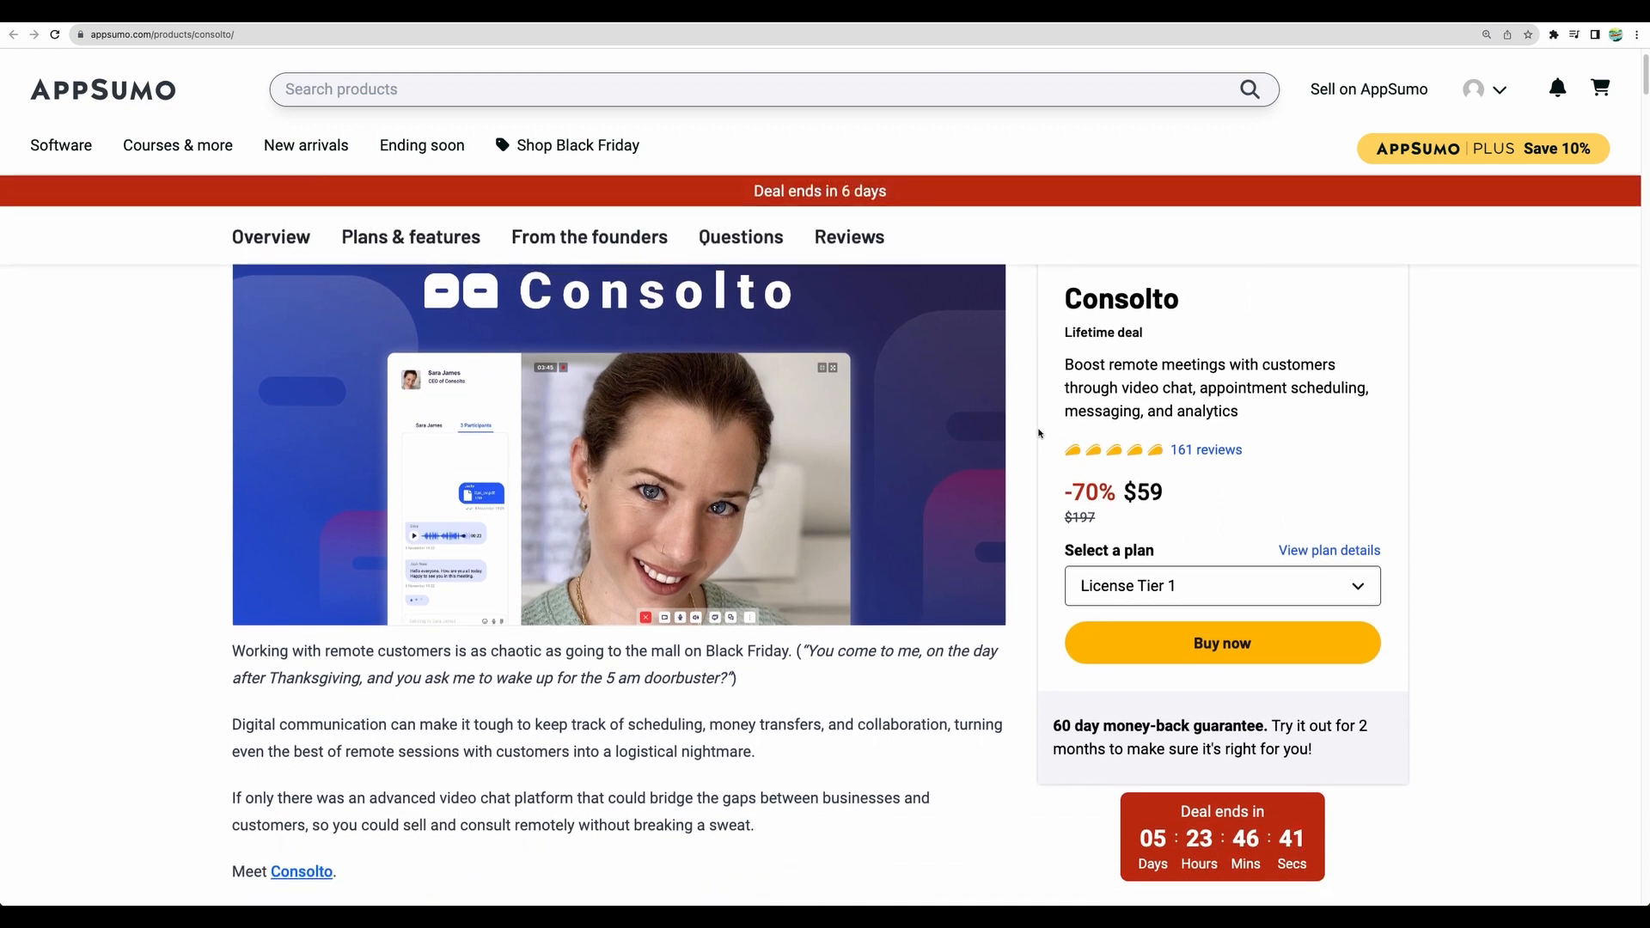